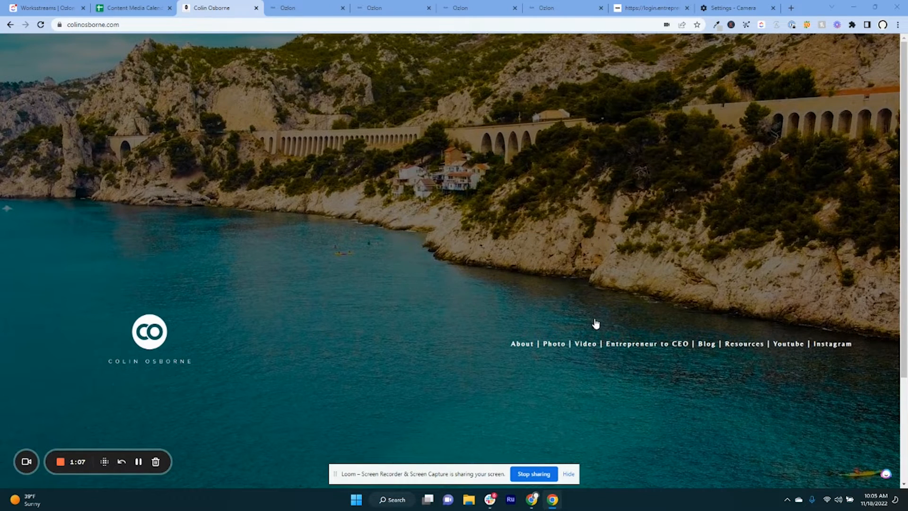
# Look through the personal website's linked YouTube channel, pausing its featured video, and its blog and Resource Library pages
pyautogui.click(778, 344)
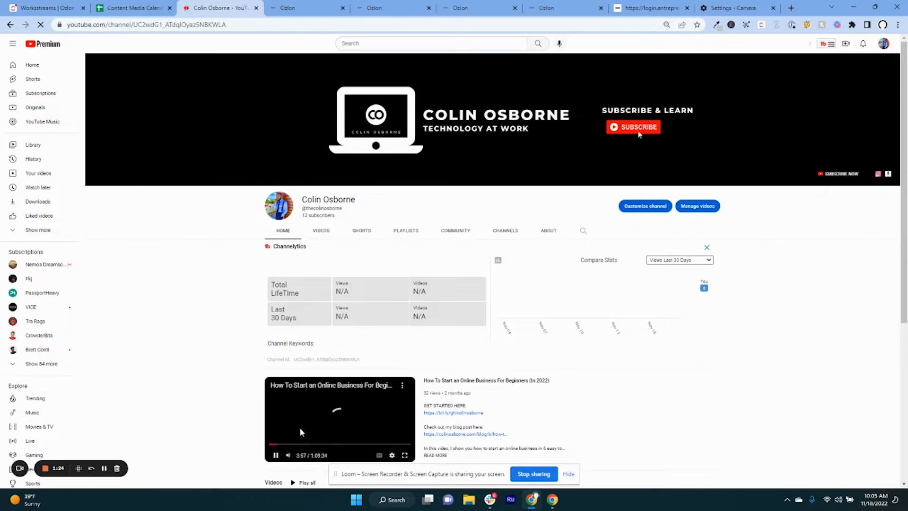
pyautogui.click(272, 458)
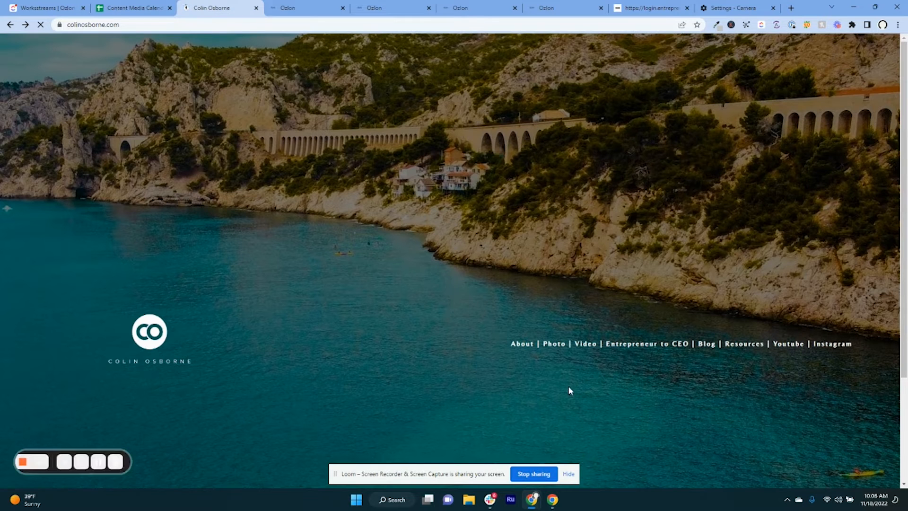
pyautogui.click(706, 344)
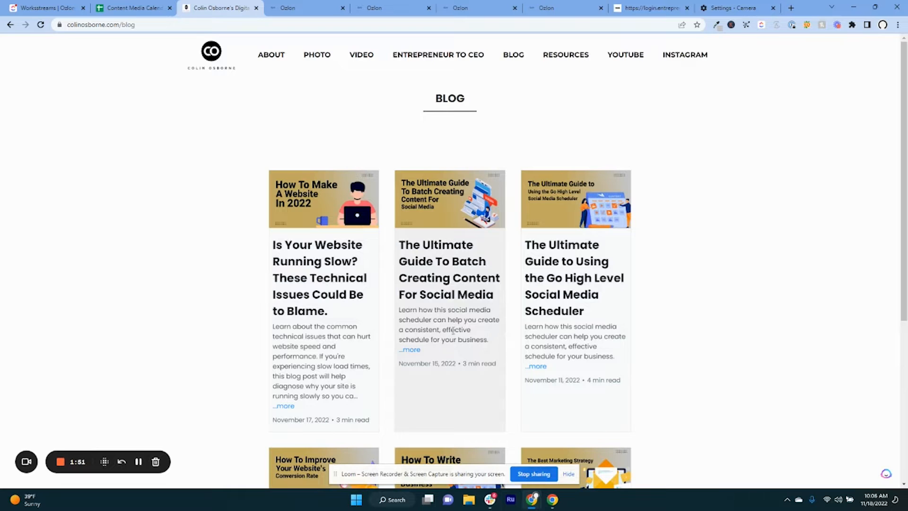
pyautogui.click(562, 55)
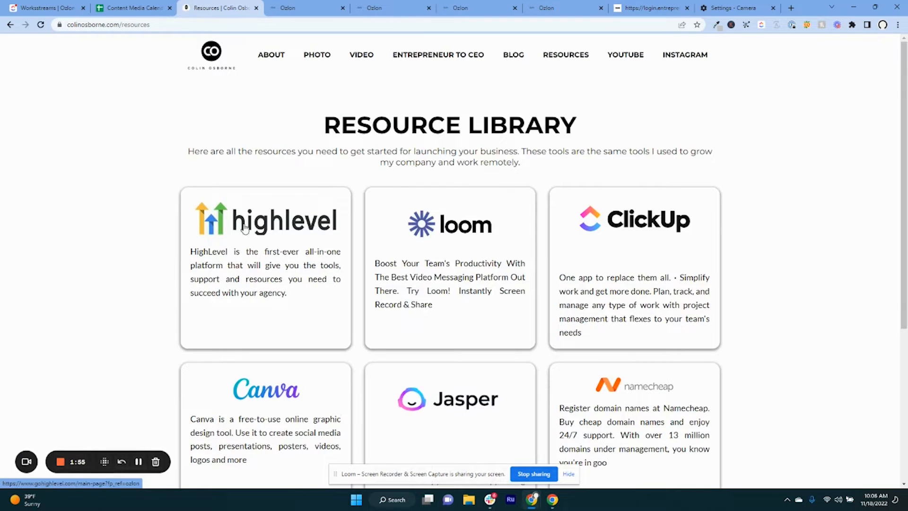
pyautogui.scroll(-2, 588, 179)
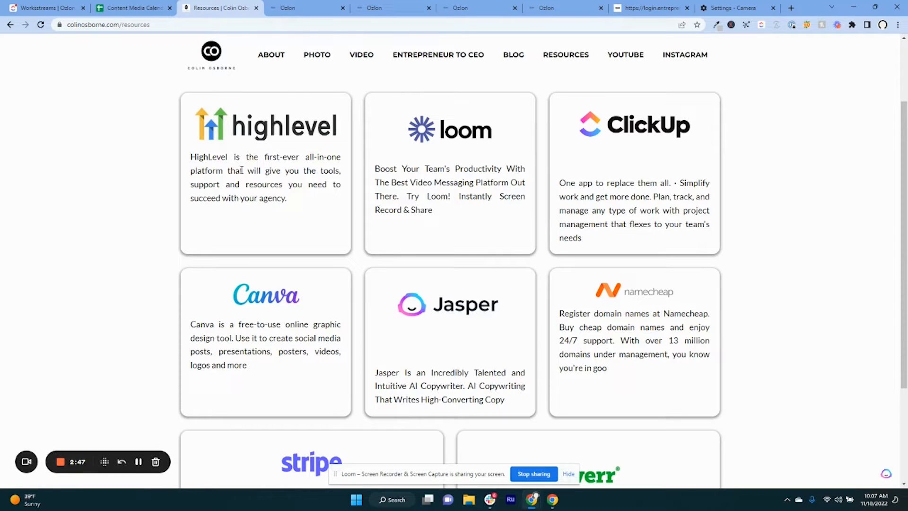
# Switch to the Ozlon app and examine the title and subdomain in the membership Site Details
pyautogui.click(295, 8)
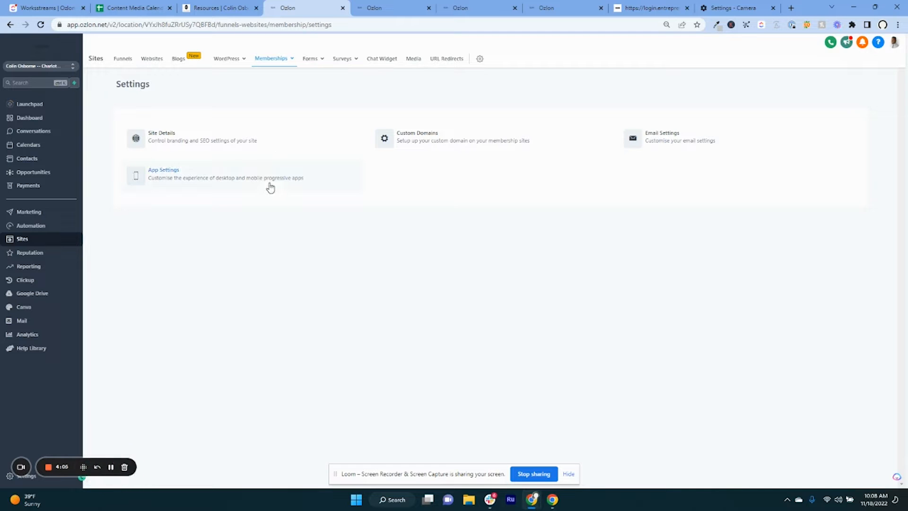
pyautogui.click(238, 145)
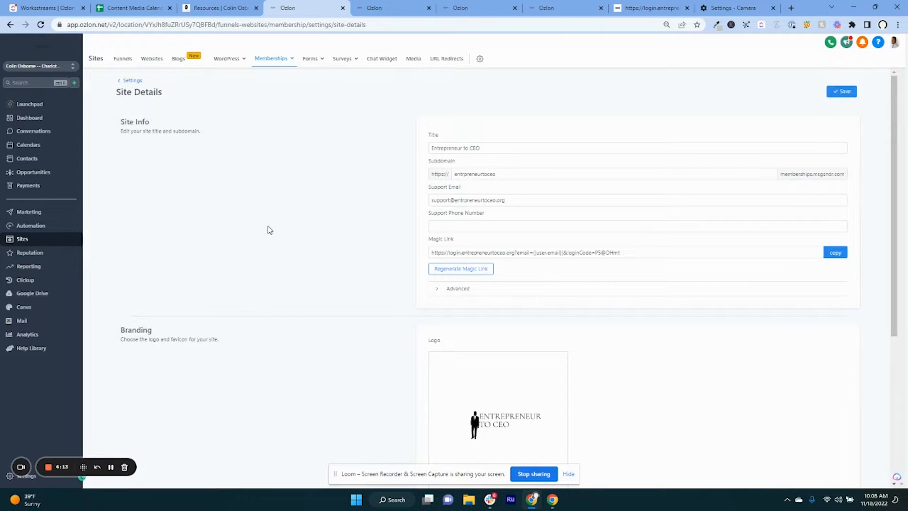
pyautogui.click(455, 148)
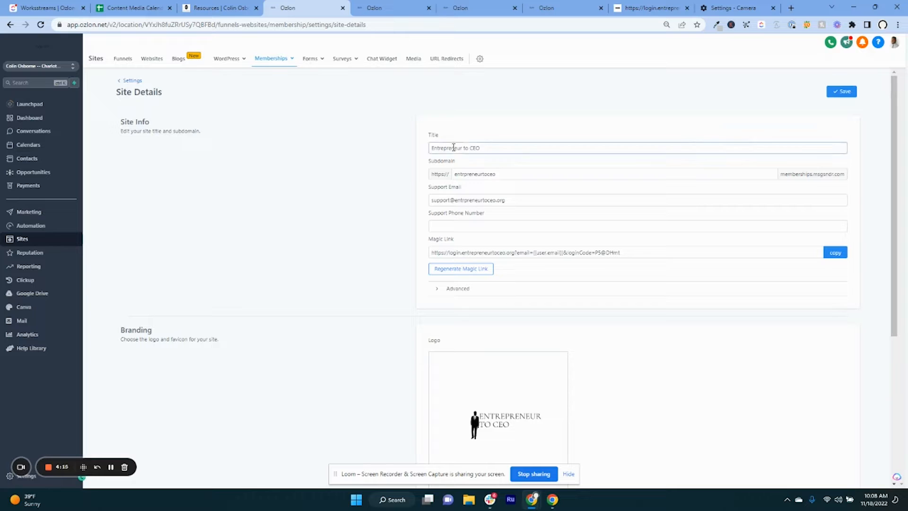
pyautogui.click(462, 174)
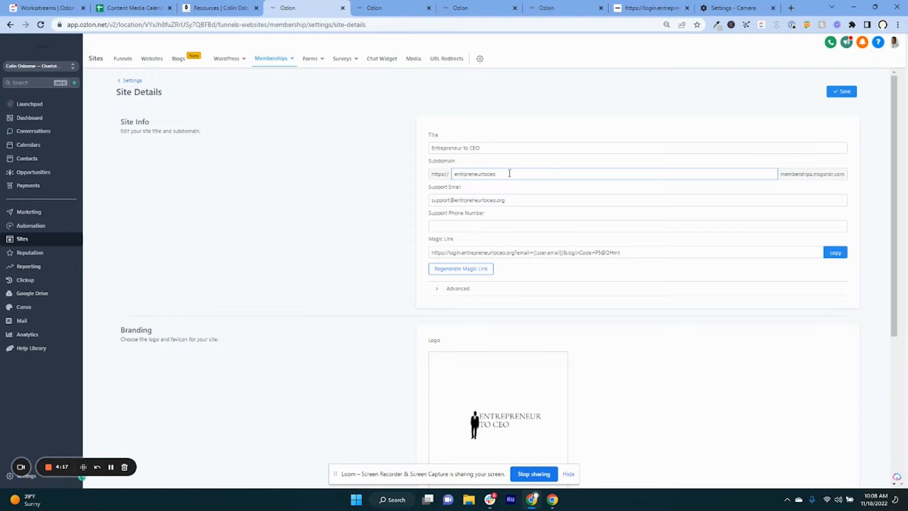
pyautogui.click(542, 167)
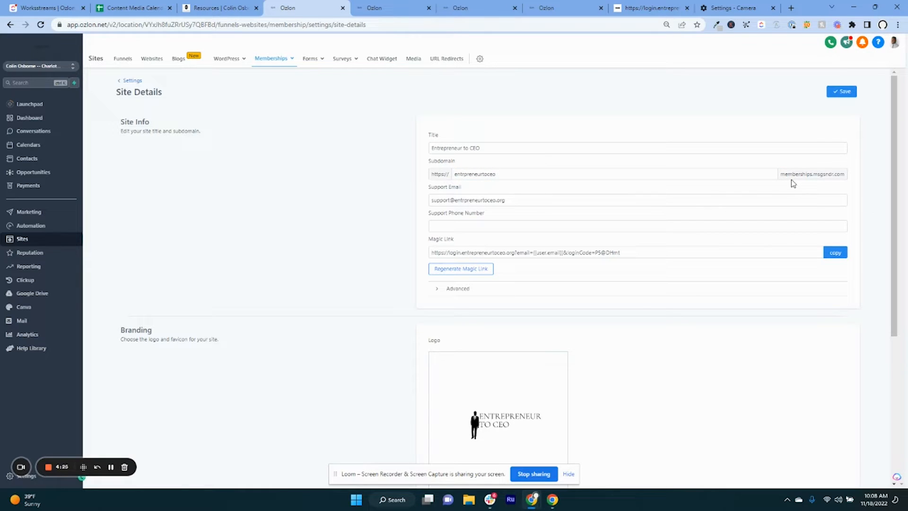
pyautogui.click(683, 172)
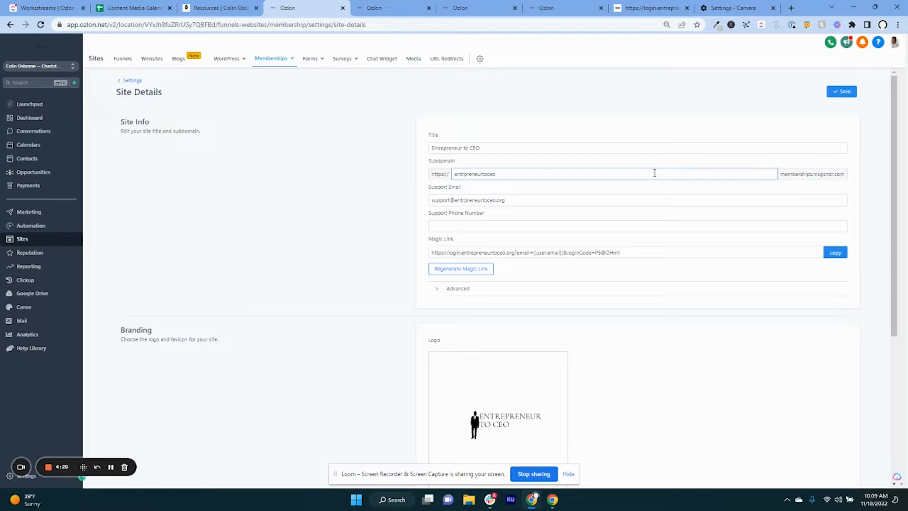
pyautogui.click(483, 184)
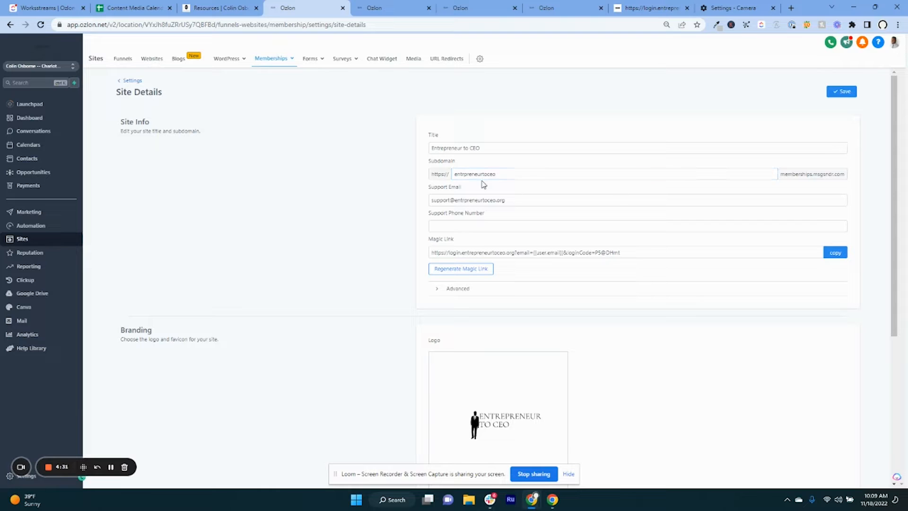
# Correct the domain spelling in the support email by inserting the missing "e" in "entrepreneur"
pyautogui.click(482, 199)
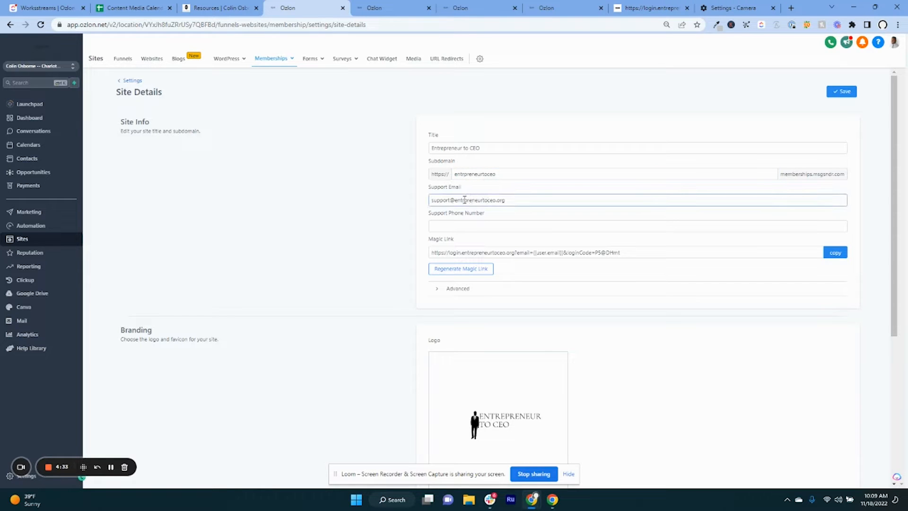
pyautogui.write('e')
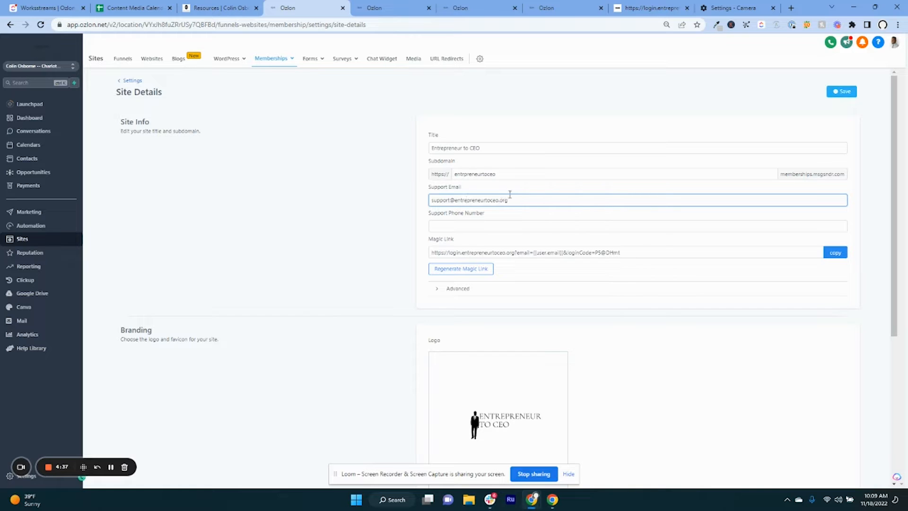
pyautogui.click(508, 174)
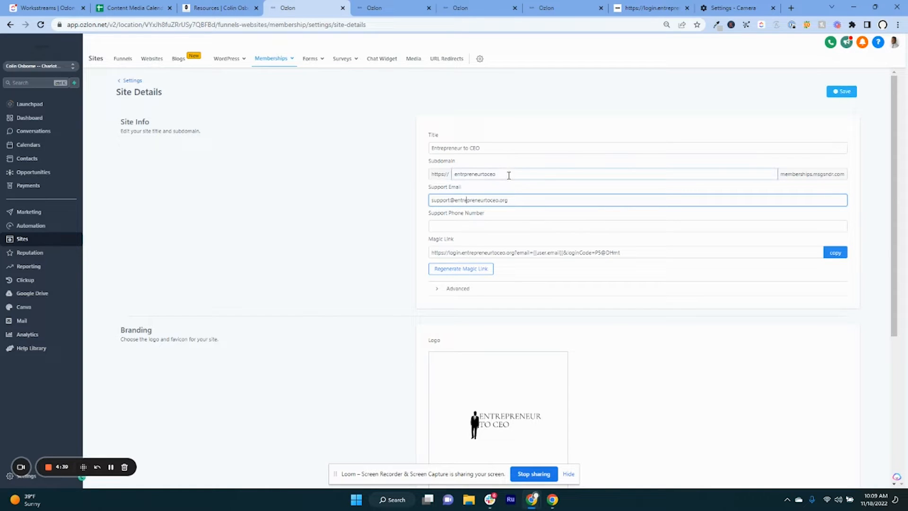
pyautogui.click(496, 193)
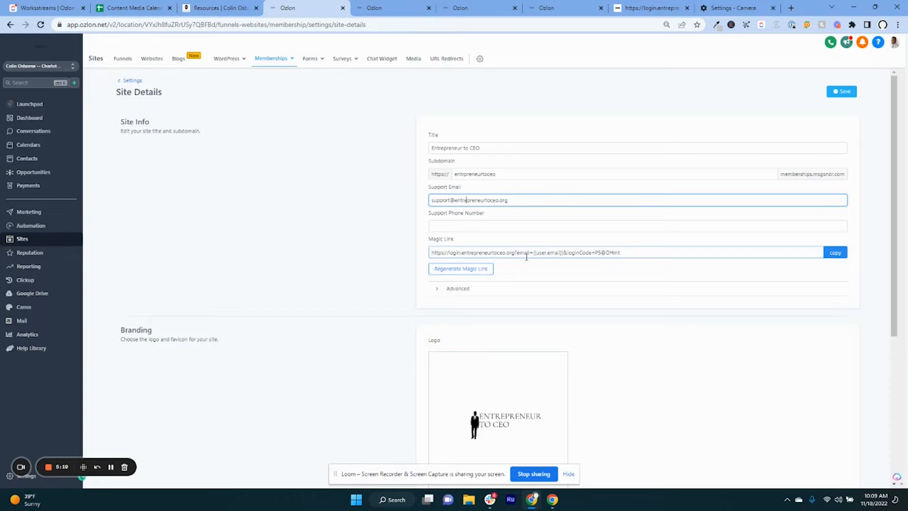
# Examine the branding images, builder download setting and advanced custom code areas of the Site Details
pyautogui.scroll(-5, 526, 258)
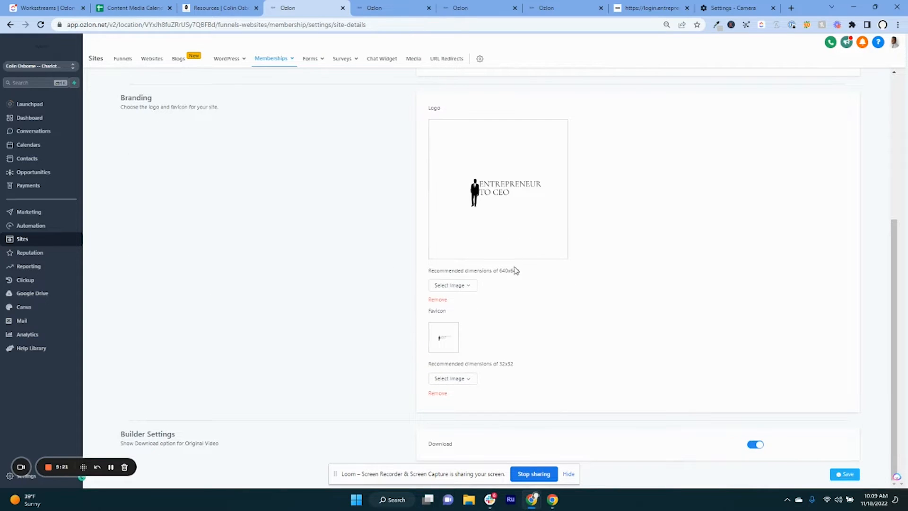
pyautogui.scroll(1, 511, 267)
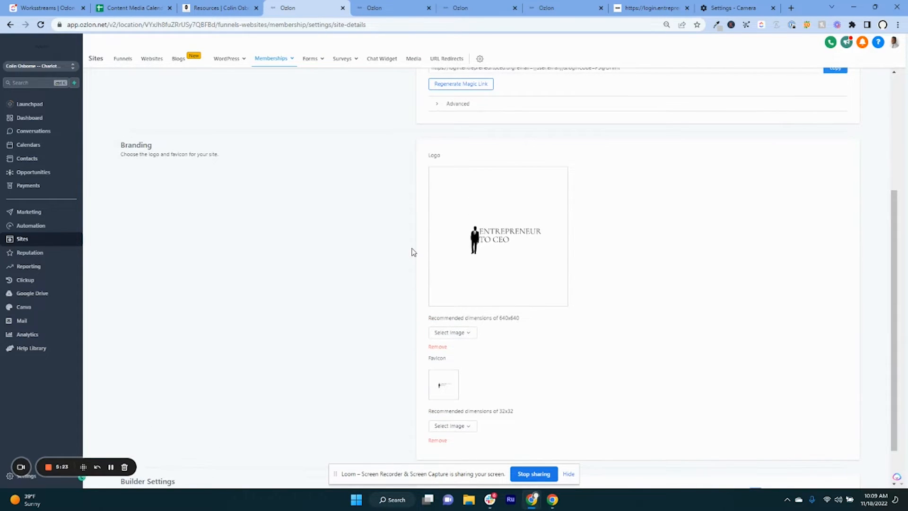
pyautogui.click(435, 104)
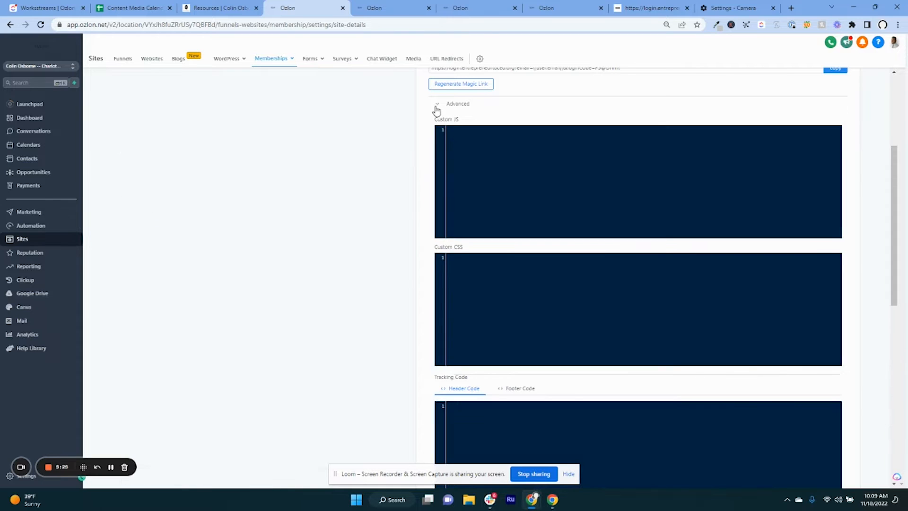
pyautogui.scroll(-3, 470, 259)
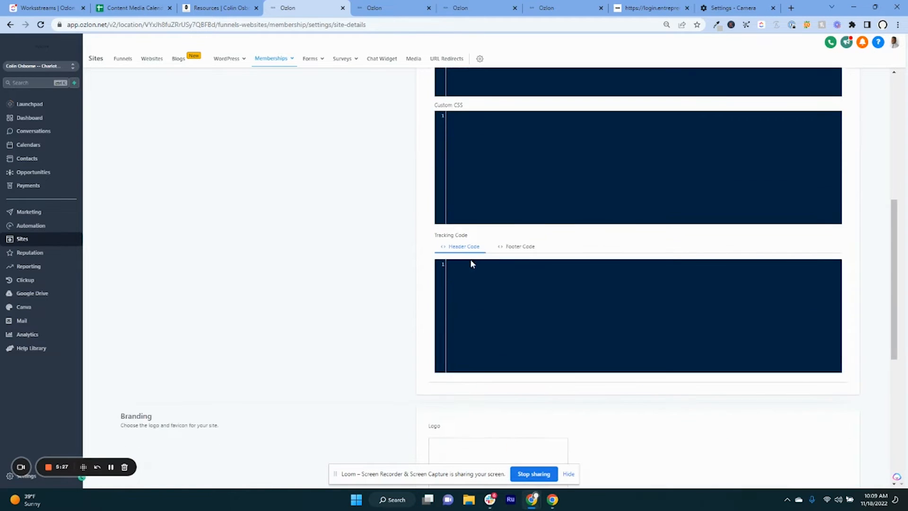
pyautogui.scroll(5, 474, 265)
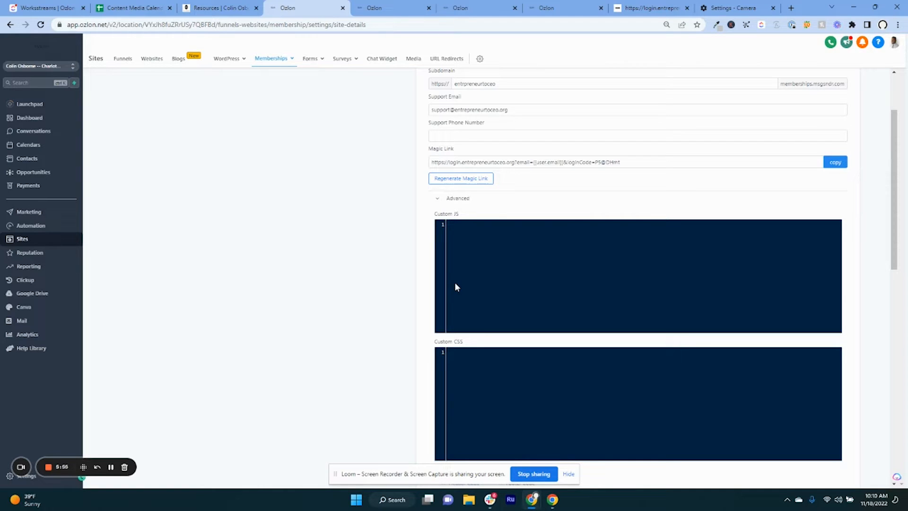
pyautogui.click(437, 199)
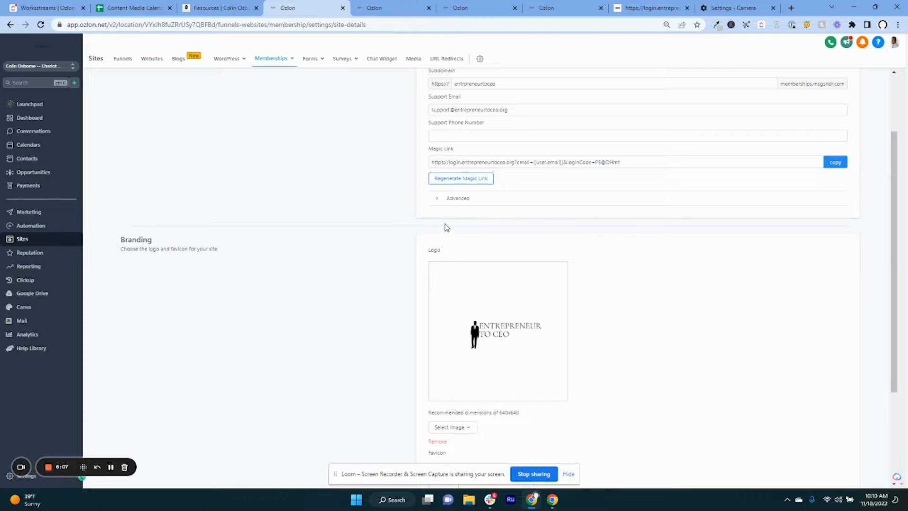
pyautogui.scroll(-3, 443, 246)
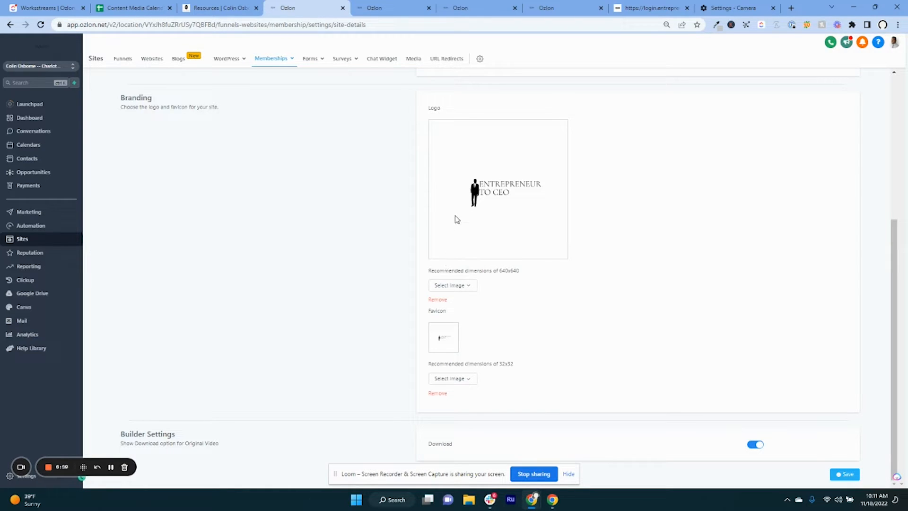
pyautogui.scroll(5, 462, 232)
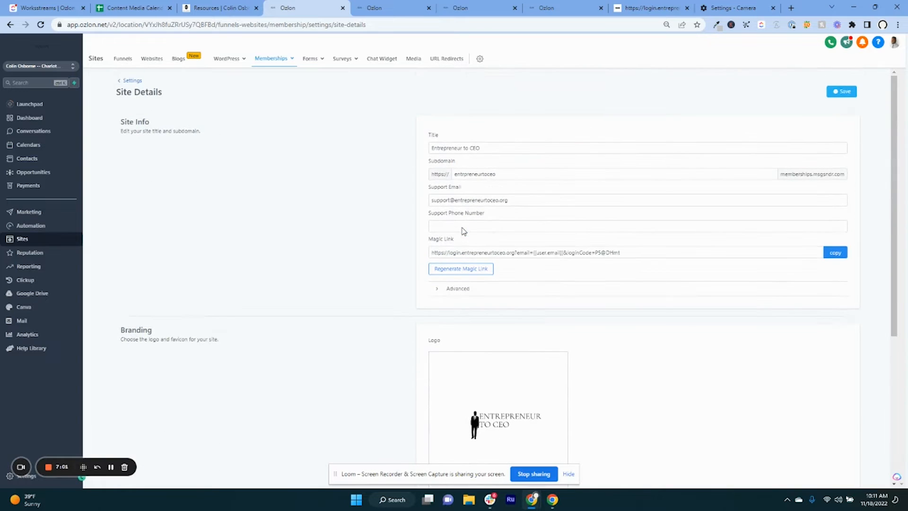
# Examine the connected domain and its A and CNAME record note in the Custom Domains settings, and return to the settings overview
pyautogui.click(135, 80)
pyautogui.click(397, 146)
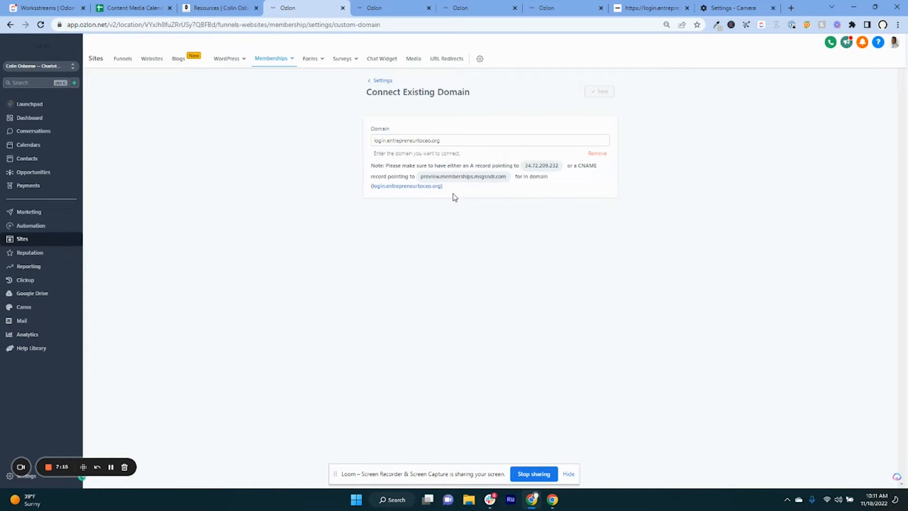
pyautogui.moveTo(445, 191); pyautogui.dragTo(354, 169)
pyautogui.click(515, 211)
pyautogui.click(415, 142)
pyautogui.click(384, 80)
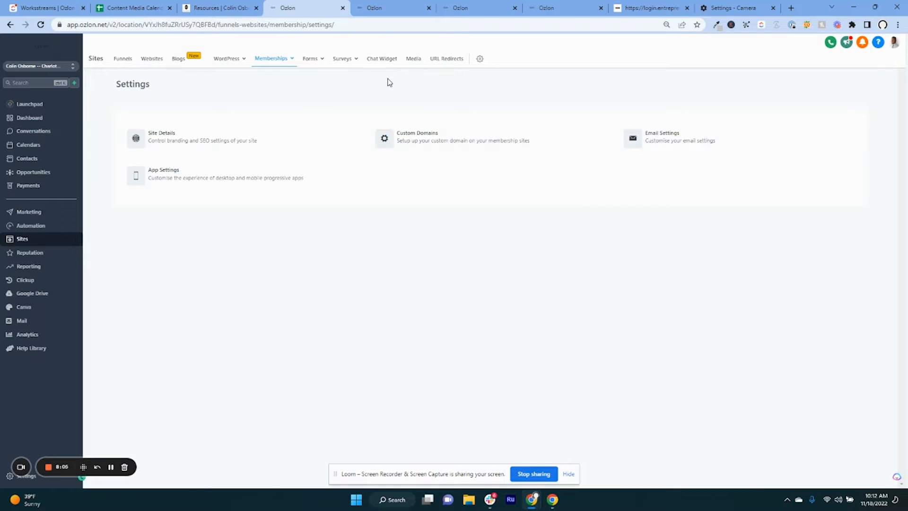
# Open the membership Email Settings and preview the welcome email template containing the username and password, closing the preview when finished
pyautogui.click(650, 146)
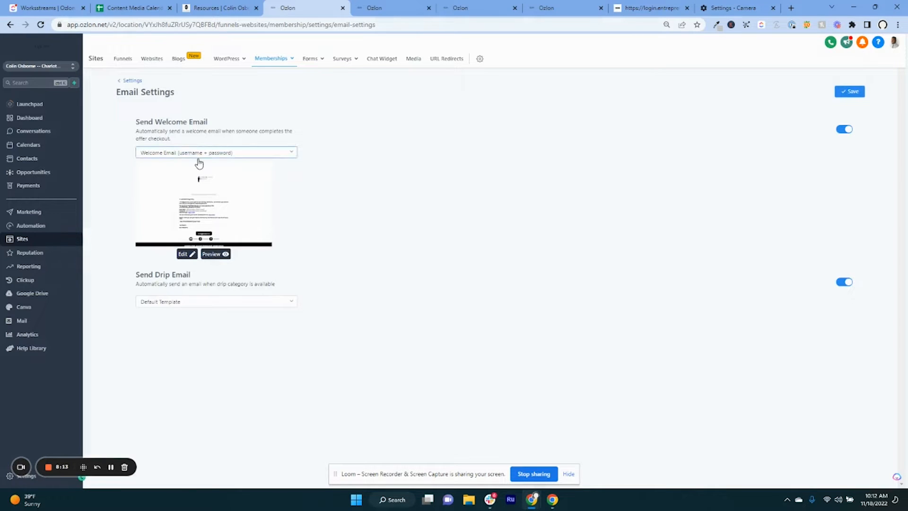
pyautogui.click(224, 256)
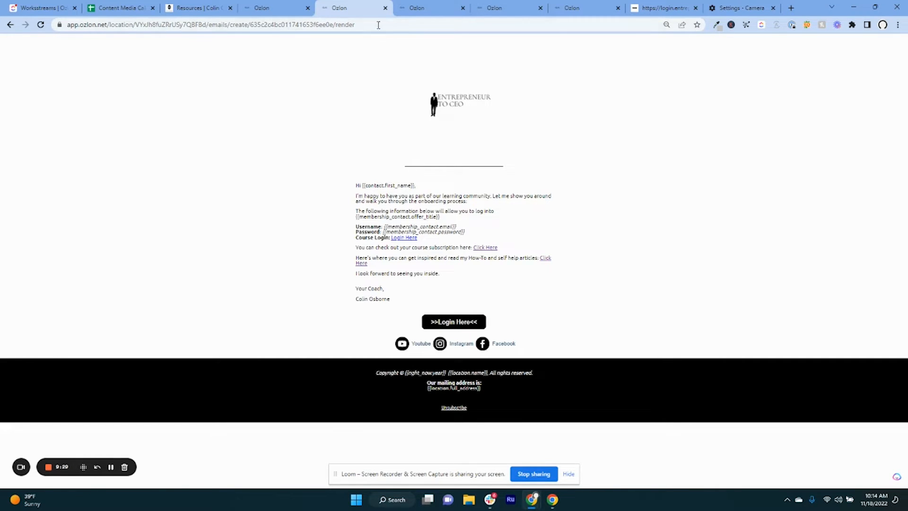
pyautogui.click(385, 8)
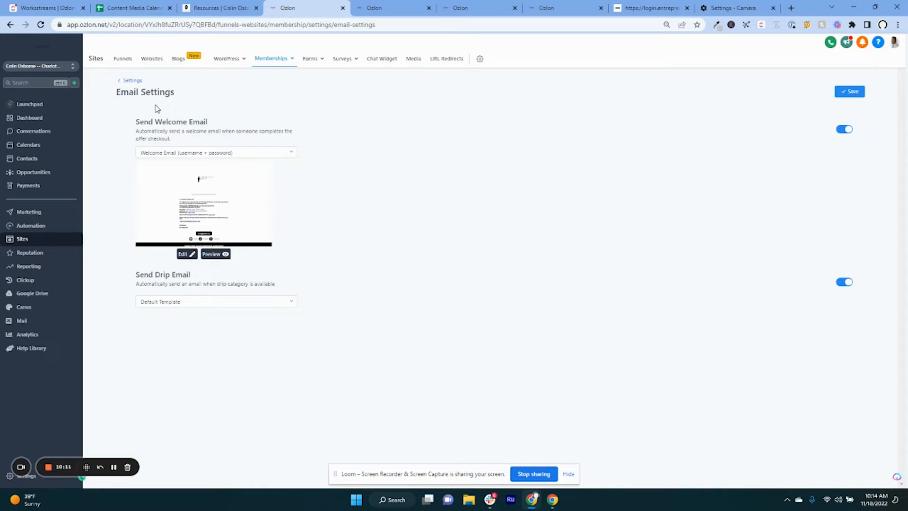
# Examine the app details, icons and color palette in the membership App Settings, and return to the settings overview
pyautogui.click(135, 80)
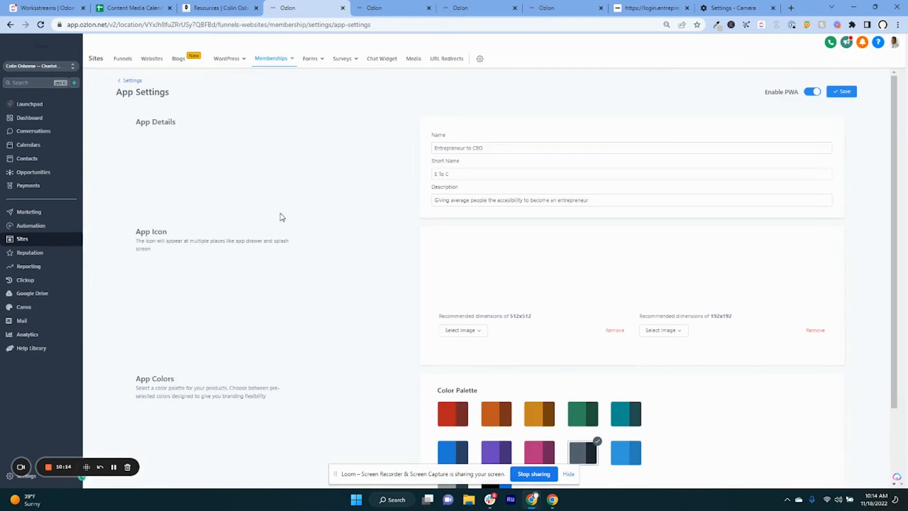
pyautogui.scroll(-1, 341, 231)
pyautogui.scroll(-2, 340, 245)
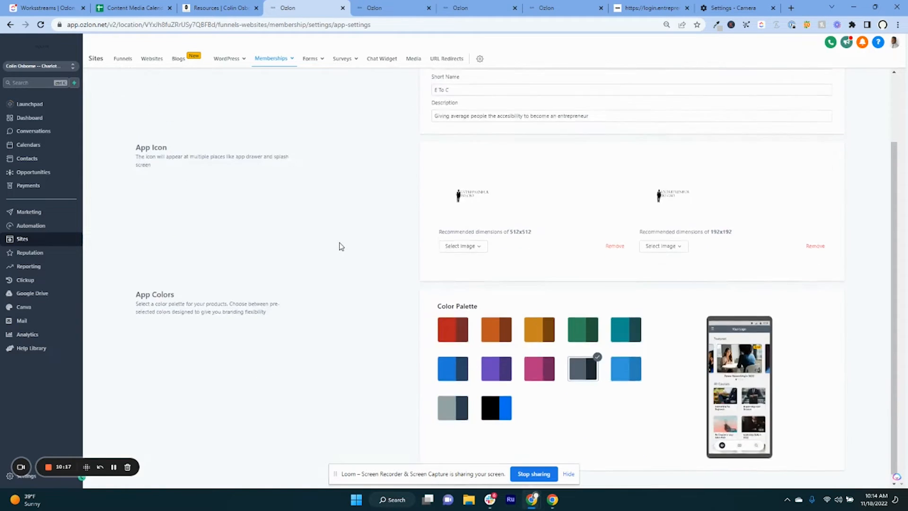
pyautogui.scroll(3, 340, 245)
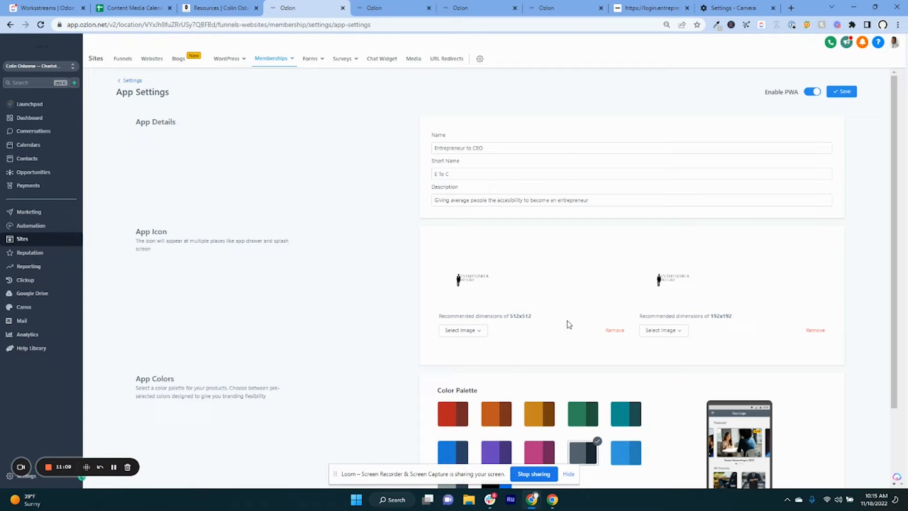
pyautogui.scroll(-2, 568, 326)
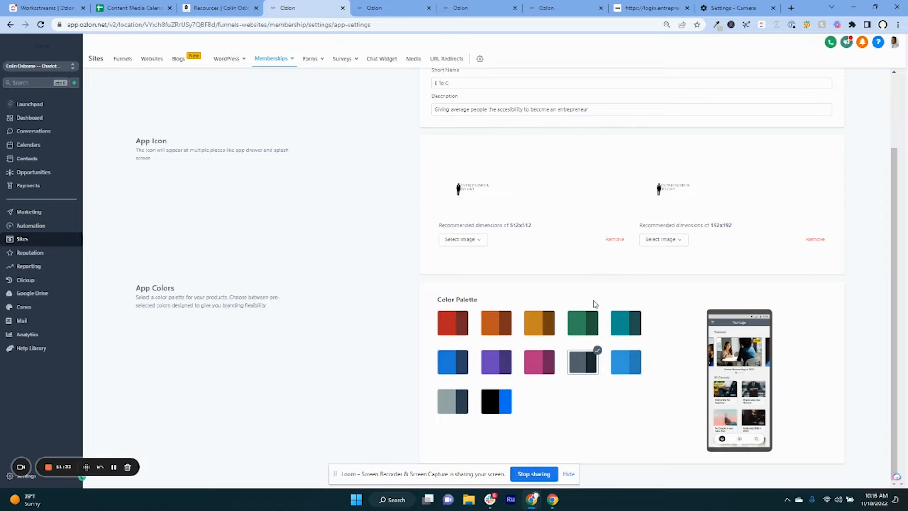
pyautogui.scroll(3, 375, 244)
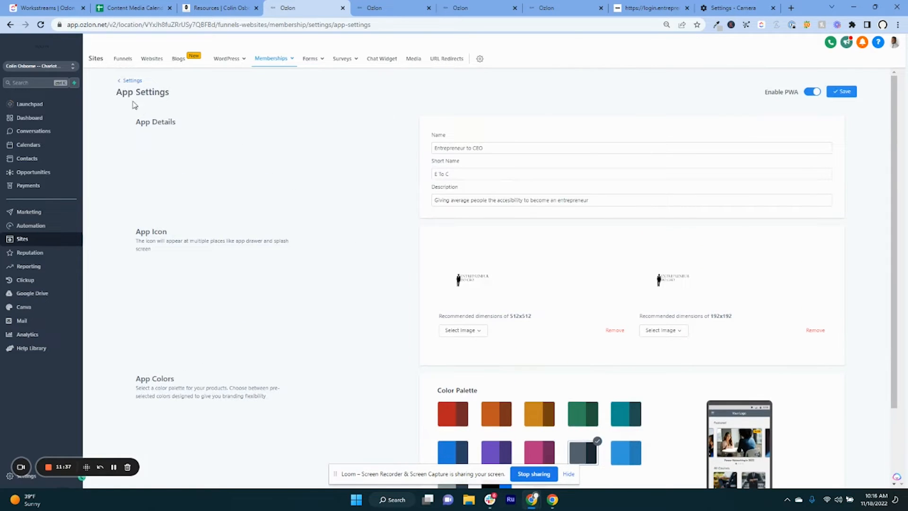
pyautogui.click(129, 84)
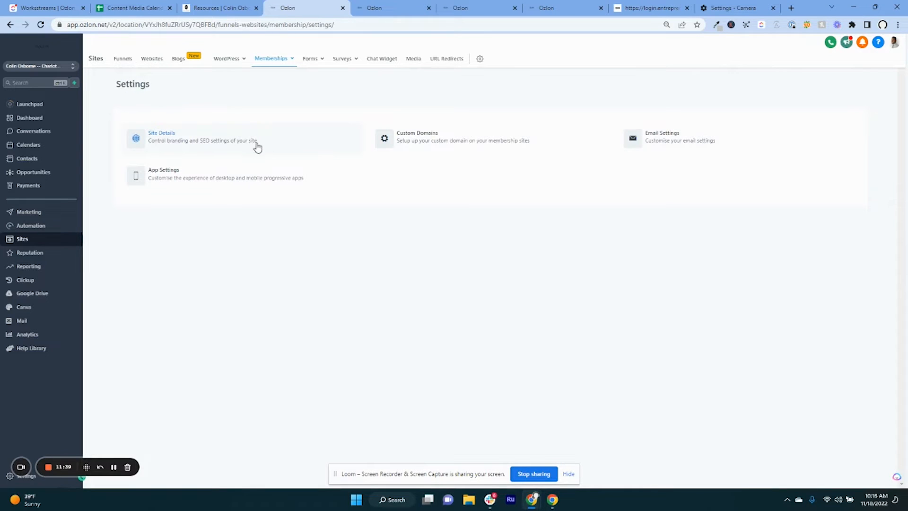
# Look through the membership offers, the Assistant product outline and the automation workflows in the other open tabs, and return to the membership settings
pyautogui.click(392, 18)
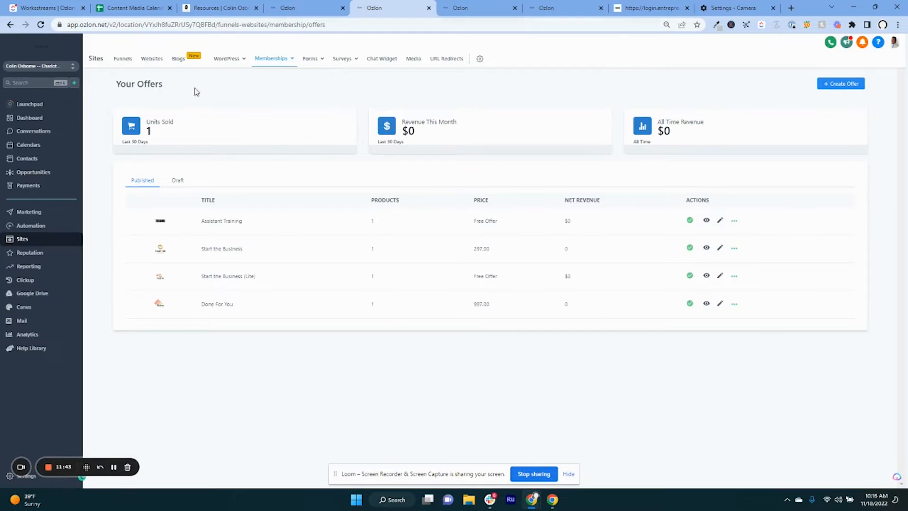
pyautogui.click(461, 14)
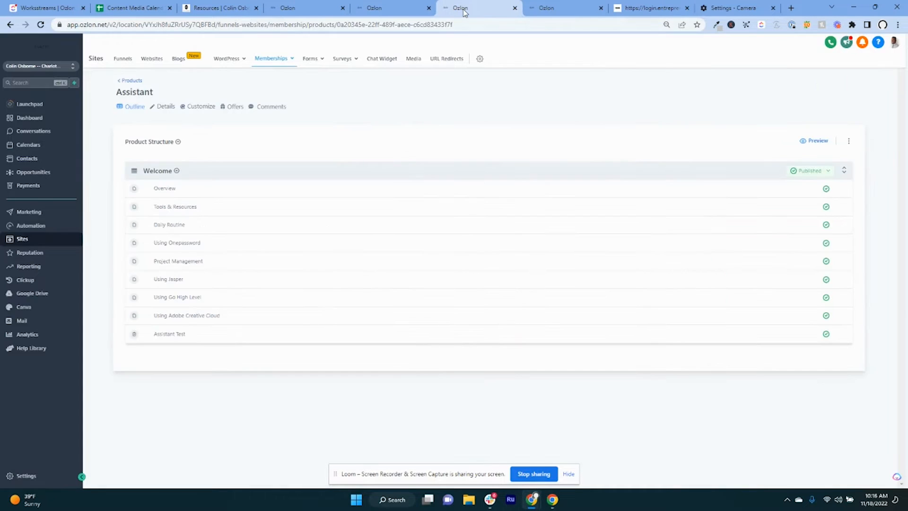
pyautogui.click(563, 5)
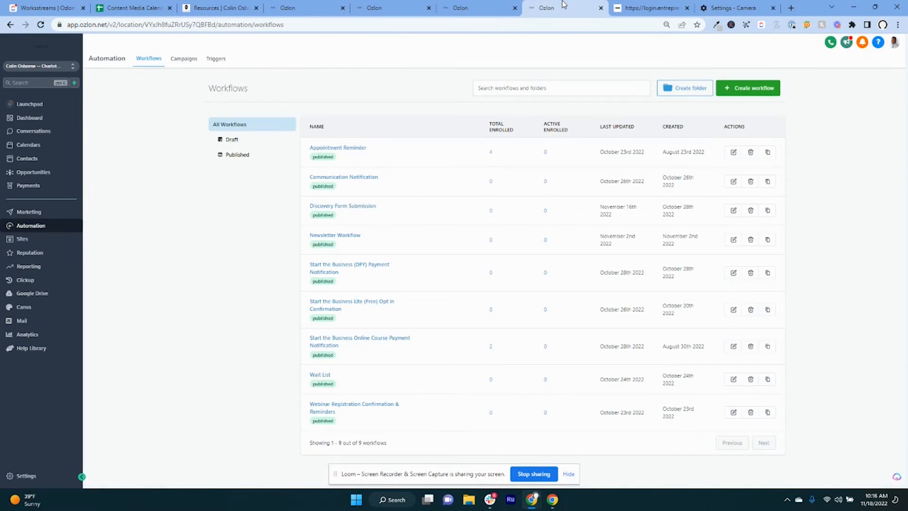
pyautogui.click(468, 7)
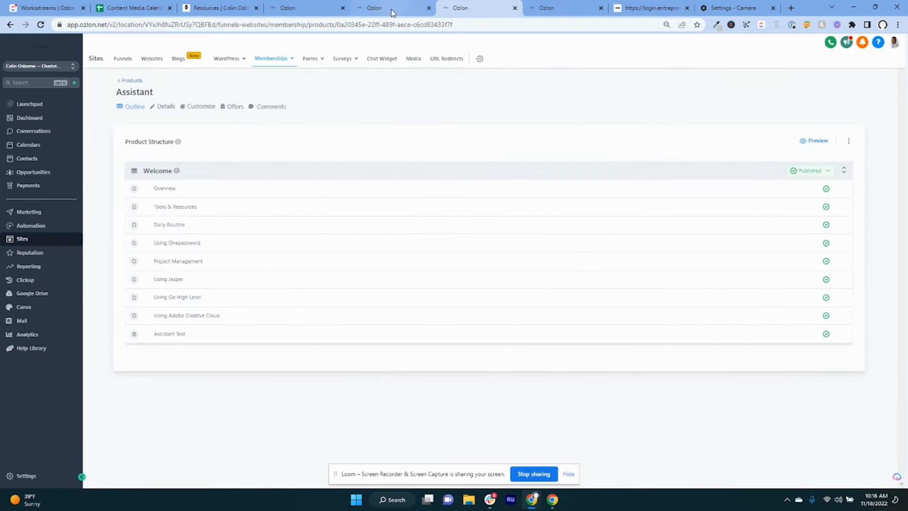
pyautogui.click(378, 8)
pyautogui.click(312, 5)
# Open the Assistant product from the membership products list
pyautogui.moveTo(273, 59)
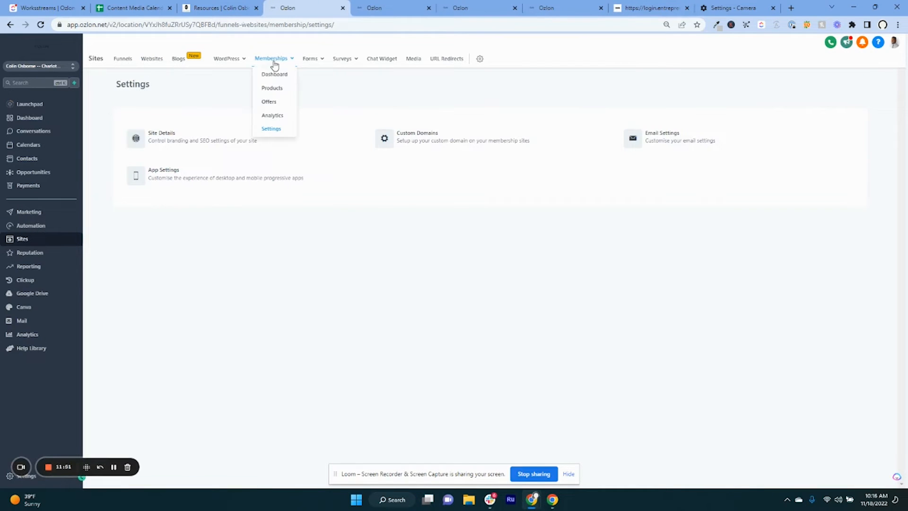
pyautogui.click(280, 88)
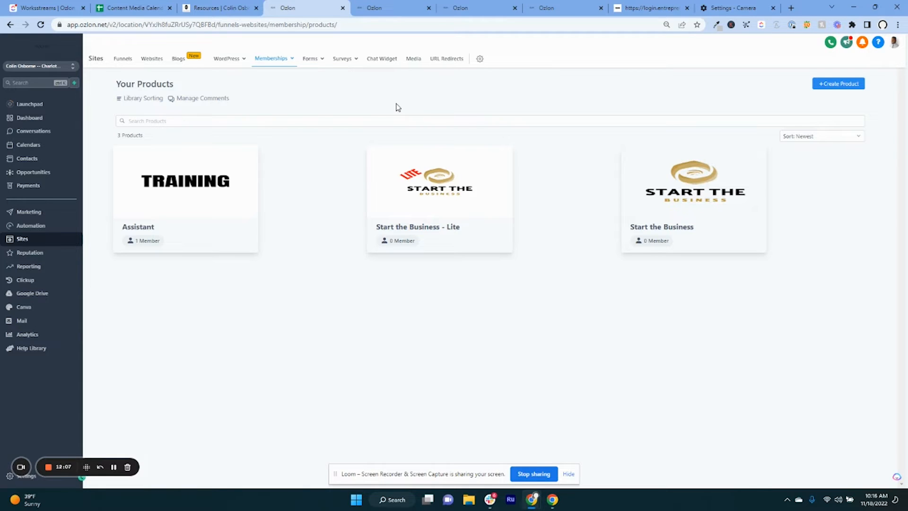
pyautogui.click(198, 197)
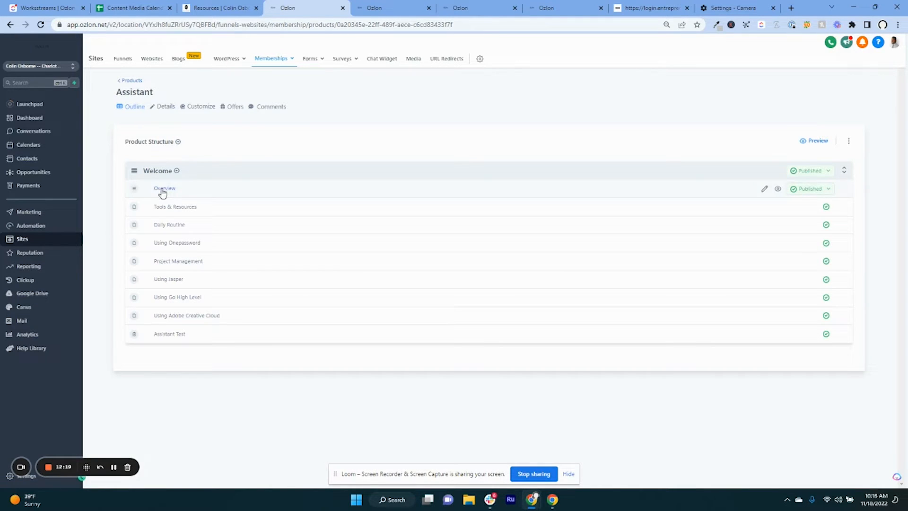
# Examine the Welcome category's options for adding content and its publishing status choices, leaving both unchanged
pyautogui.click(176, 172)
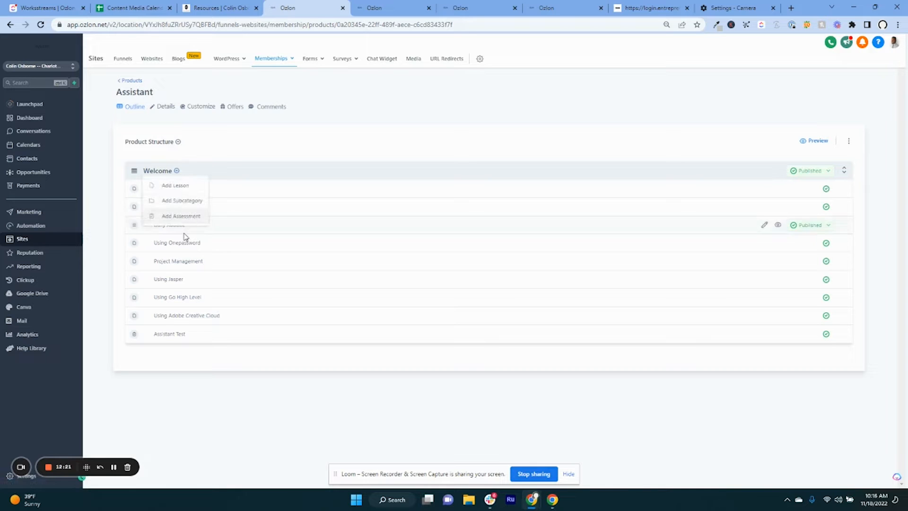
pyautogui.click(218, 146)
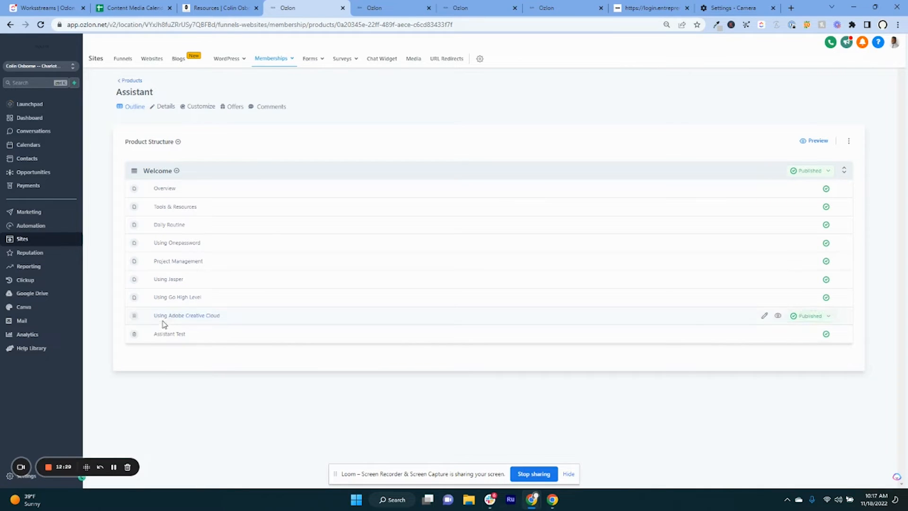
pyautogui.click(831, 171)
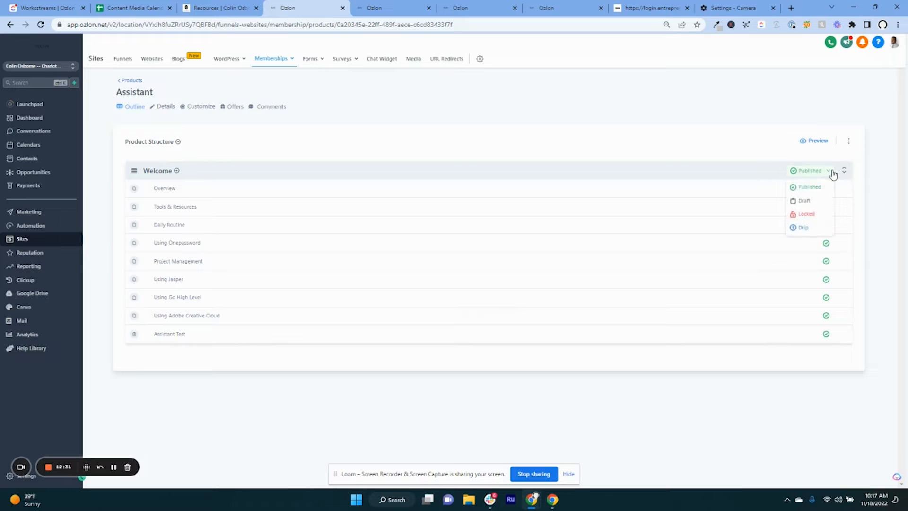
pyautogui.click(831, 171)
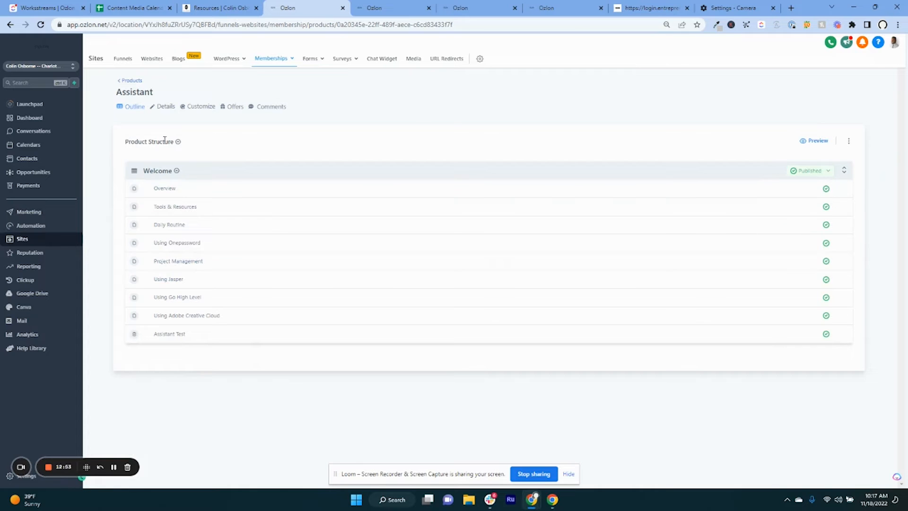
# Examine the Assistant product's details page and the Overview lesson's editing page, and return to the product outline
pyautogui.click(166, 107)
pyautogui.click(222, 203)
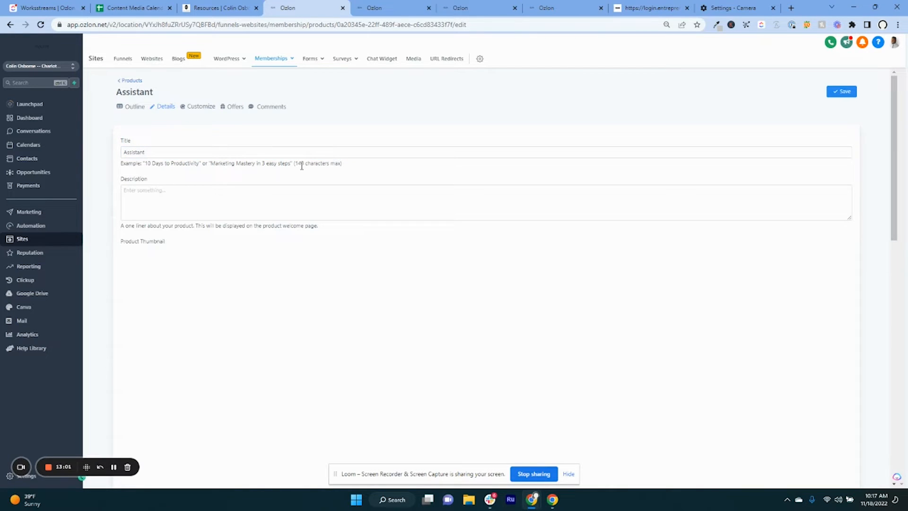
pyautogui.click(134, 106)
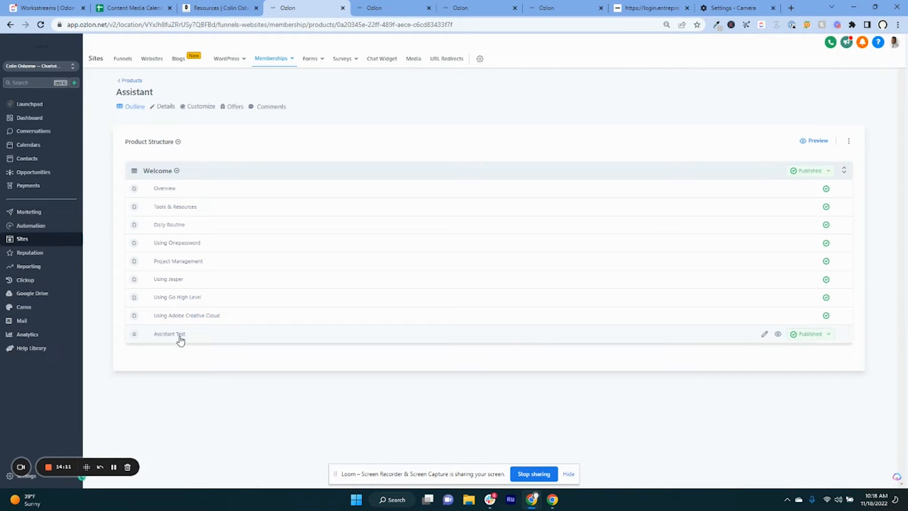
pyautogui.click(170, 188)
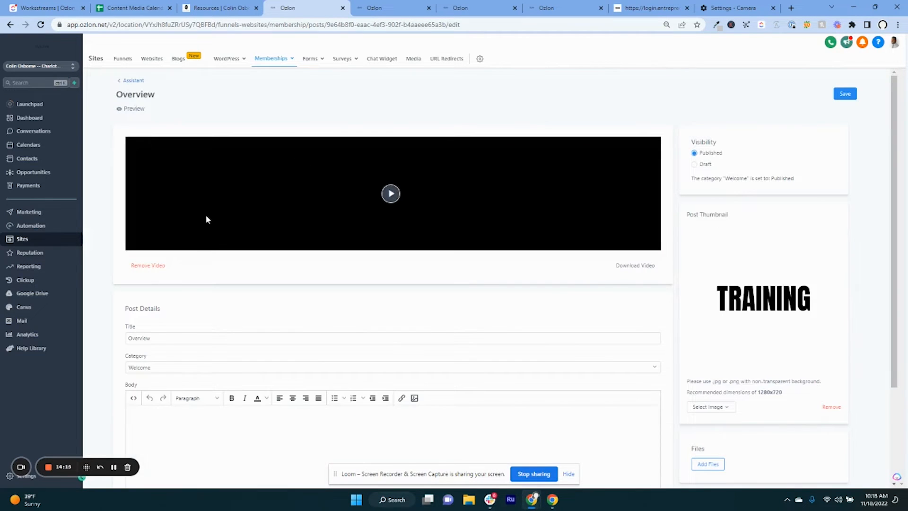
pyautogui.click(135, 83)
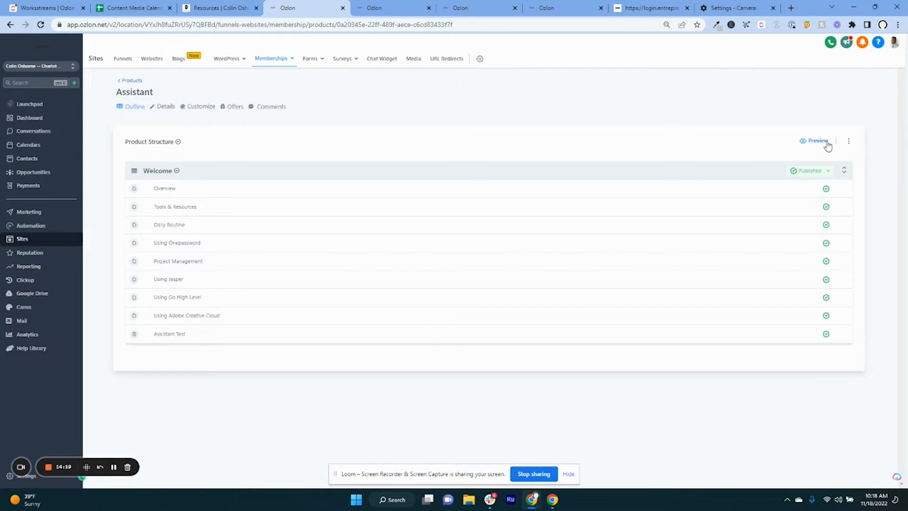
# Preview the Assistant course and look through the lesson list on its landing page
pyautogui.click(825, 141)
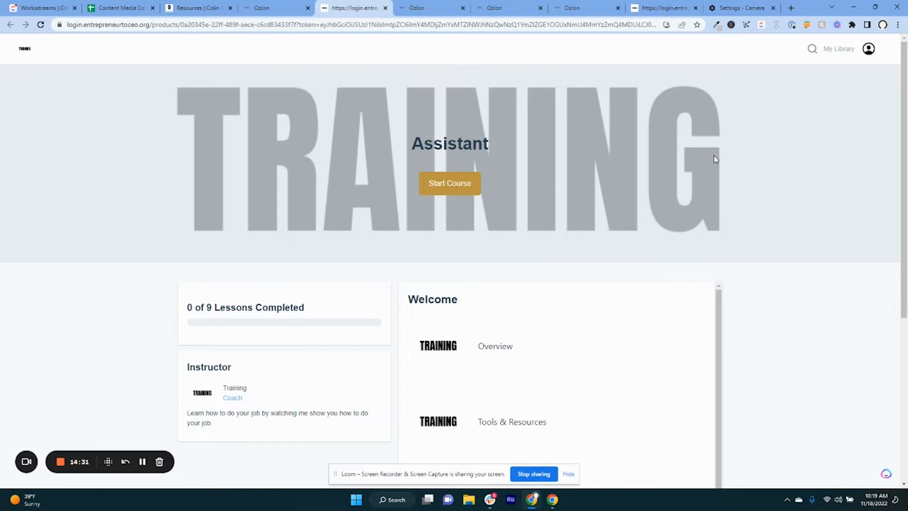
pyautogui.scroll(-5, 648, 255)
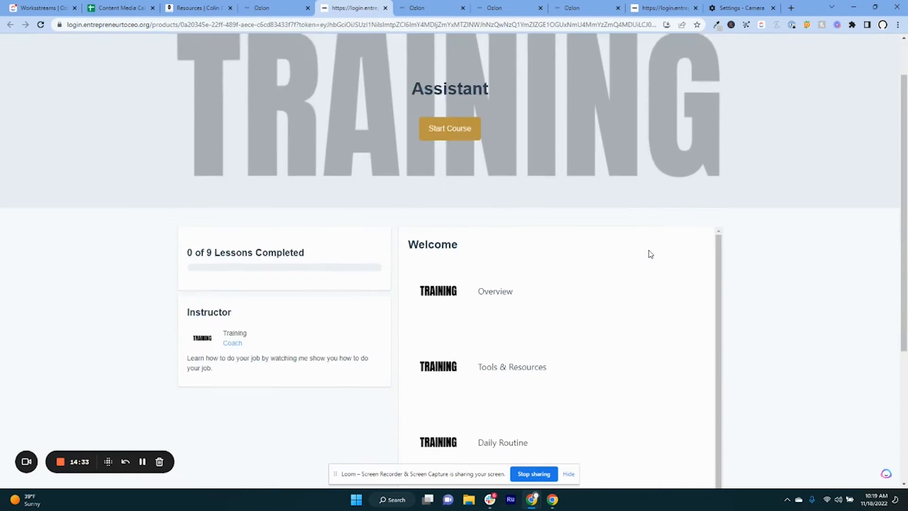
pyautogui.scroll(-5, 649, 256)
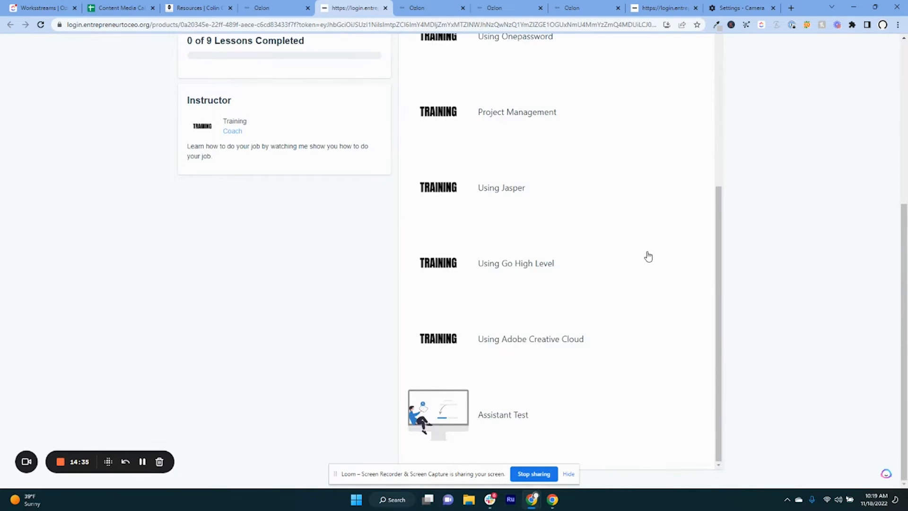
pyautogui.scroll(5, 647, 255)
pyautogui.scroll(-5, 634, 255)
pyautogui.scroll(10, 613, 289)
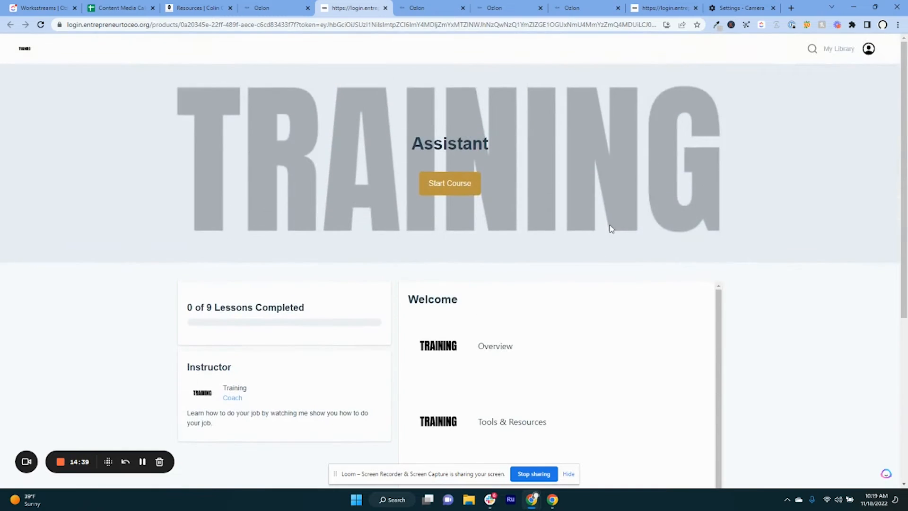
# Start the previewed course, briefly play the Tools & Resources lesson video, and view the Using Adobe Creative Cloud lesson
pyautogui.click(473, 185)
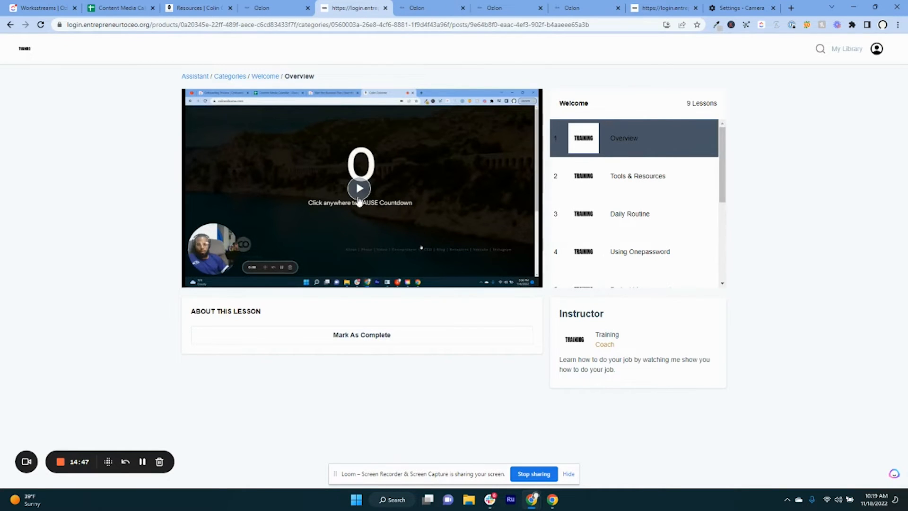
pyautogui.click(630, 172)
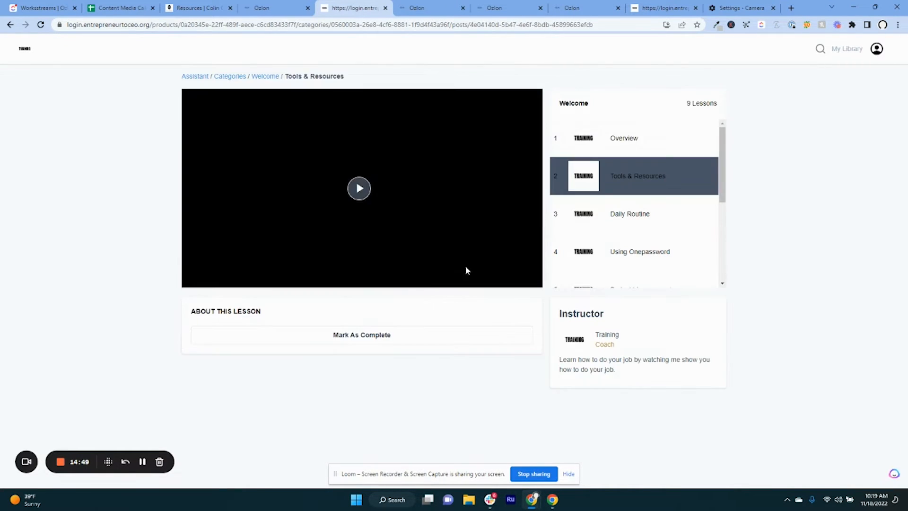
pyautogui.click(359, 188)
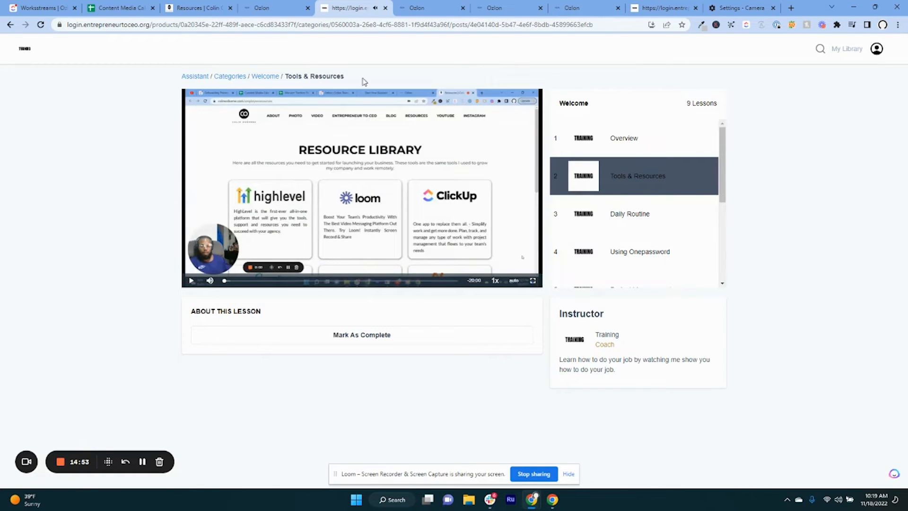
pyautogui.scroll(-3, 632, 231)
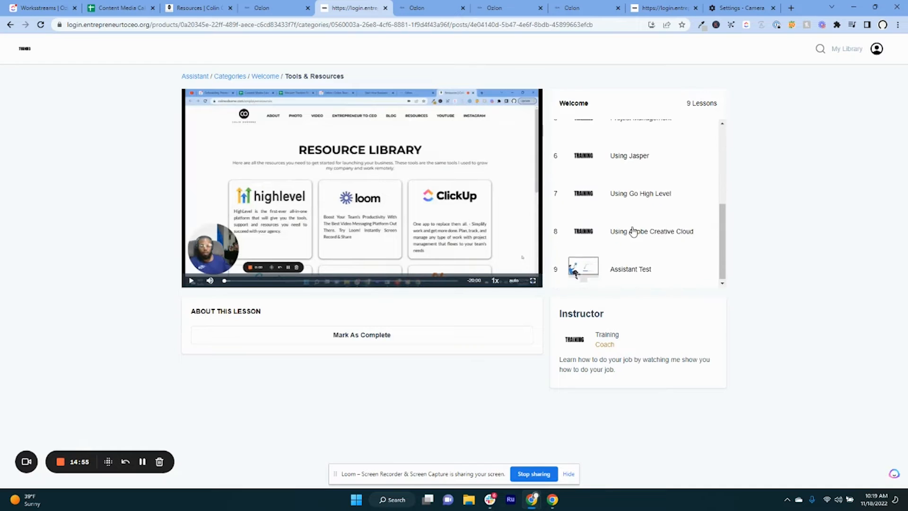
pyautogui.click(631, 252)
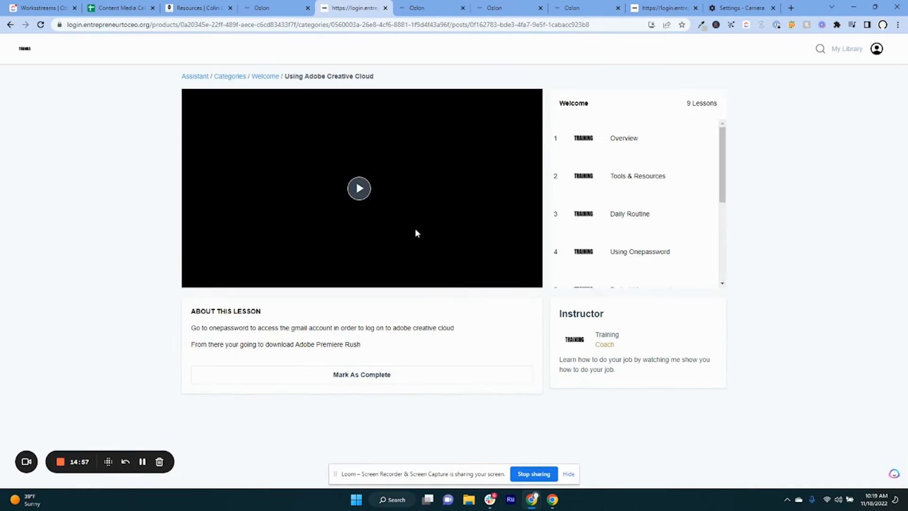
# View the Assistant Test quiz lesson, go back to the Tools & Resources lesson, and close the course preview
pyautogui.scroll(-4, 612, 261)
pyautogui.click(620, 265)
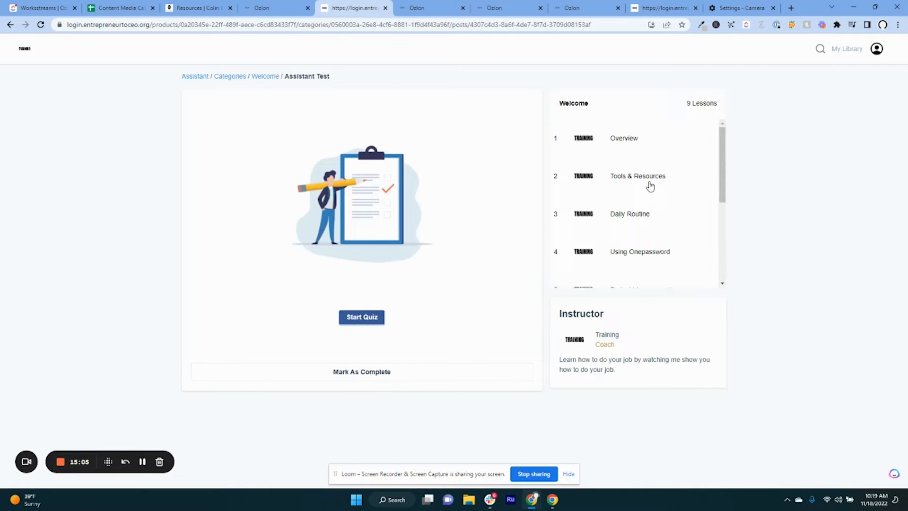
pyautogui.scroll(-5, 657, 232)
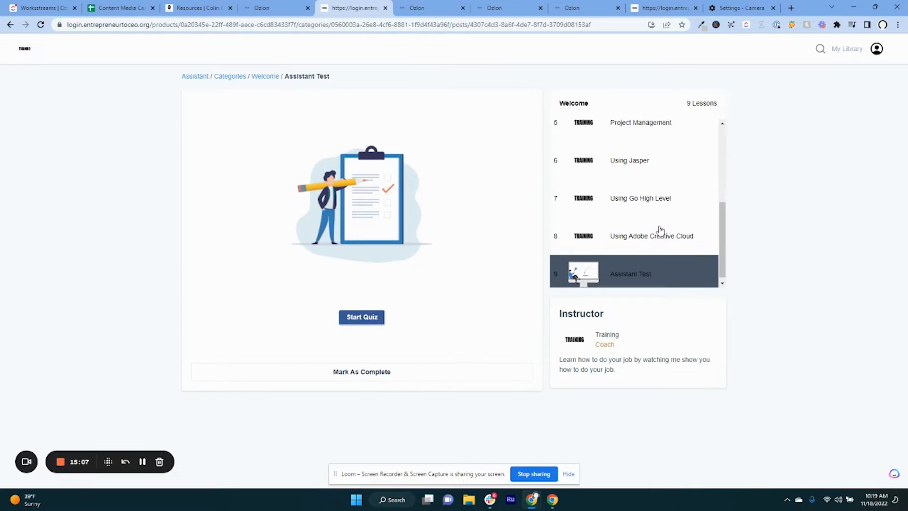
pyautogui.scroll(5, 653, 241)
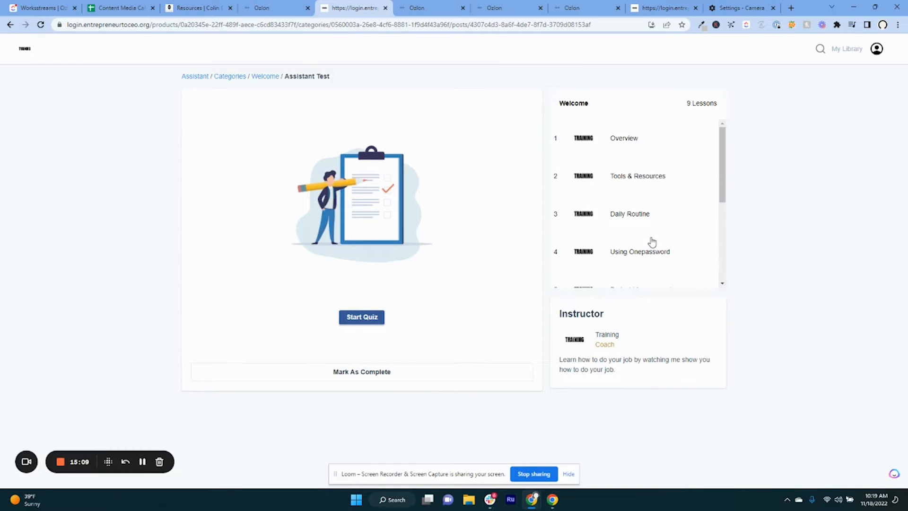
pyautogui.click(683, 170)
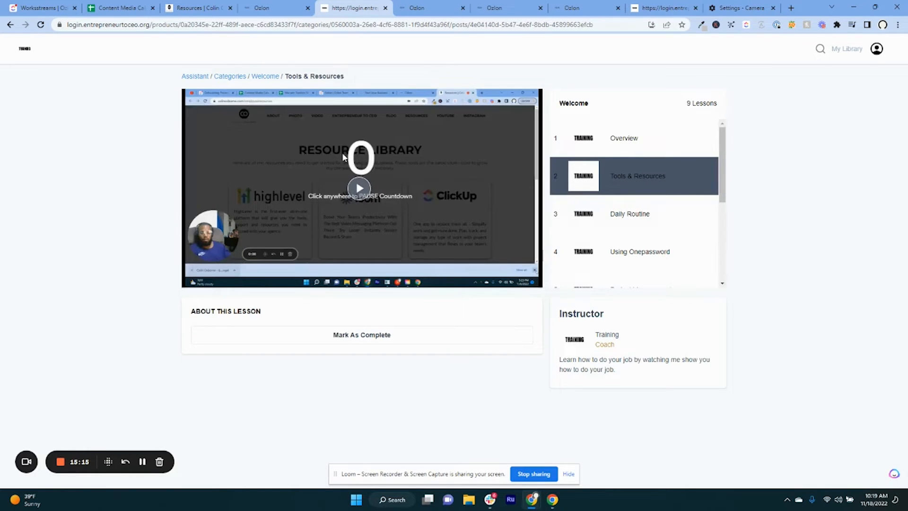
pyautogui.click(386, 9)
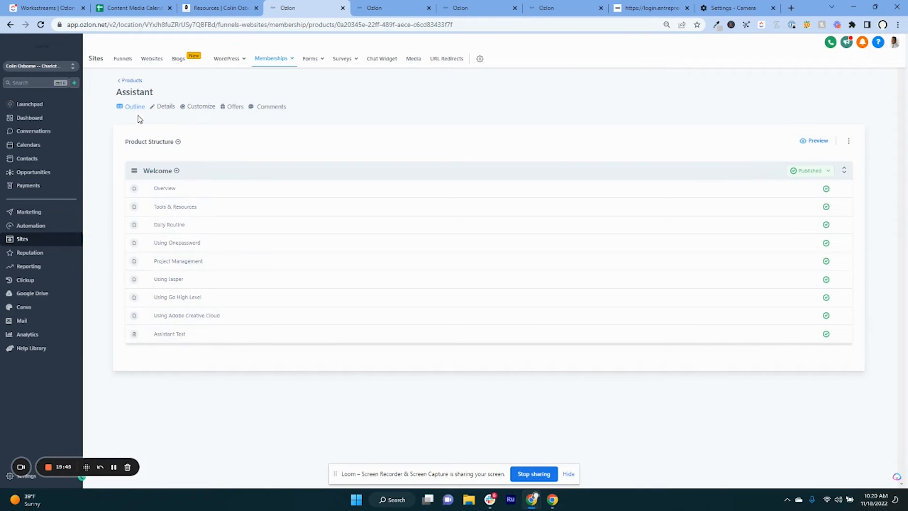
# Review the Assistant product's theme gallery and open the Classic theme for customization
pyautogui.click(197, 108)
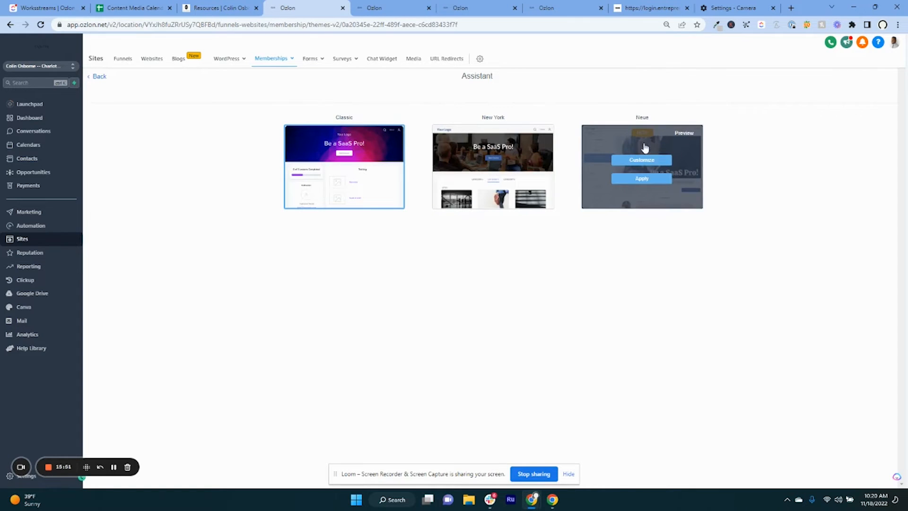
pyautogui.moveTo(636, 115); pyautogui.dragTo(650, 120)
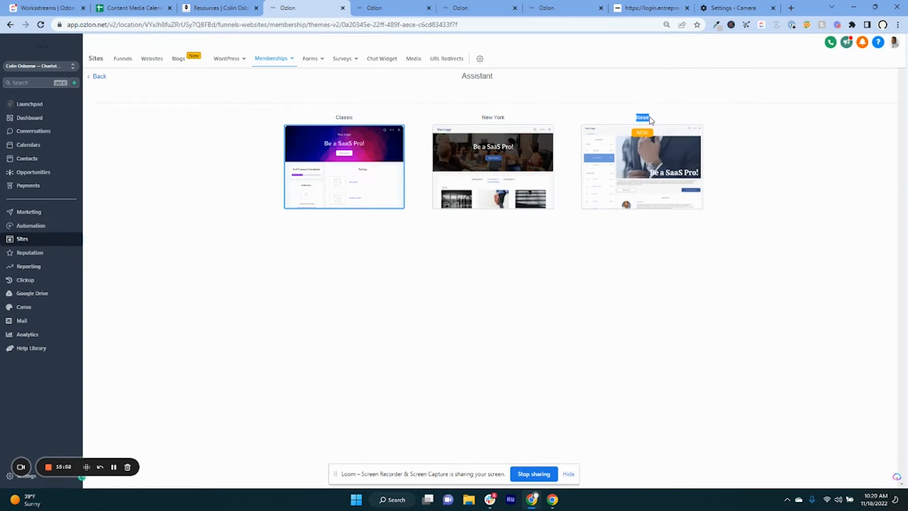
pyautogui.click(756, 124)
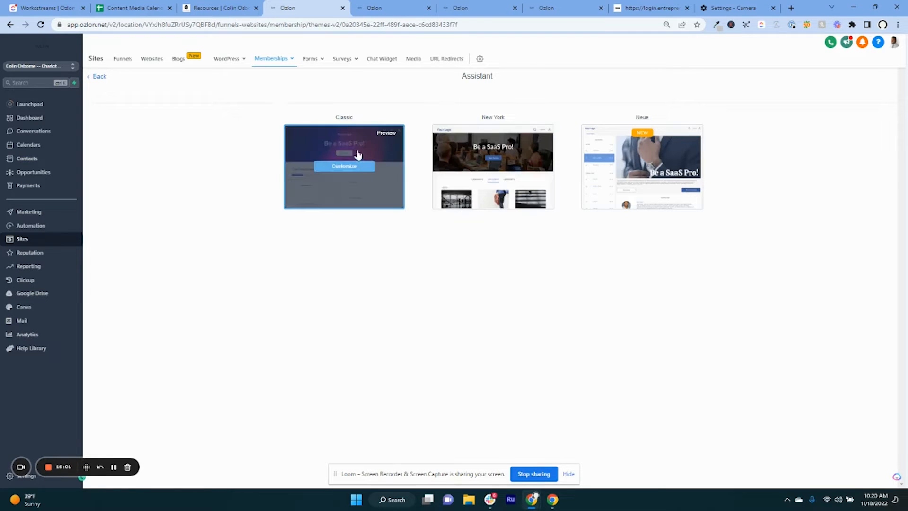
pyautogui.click(354, 168)
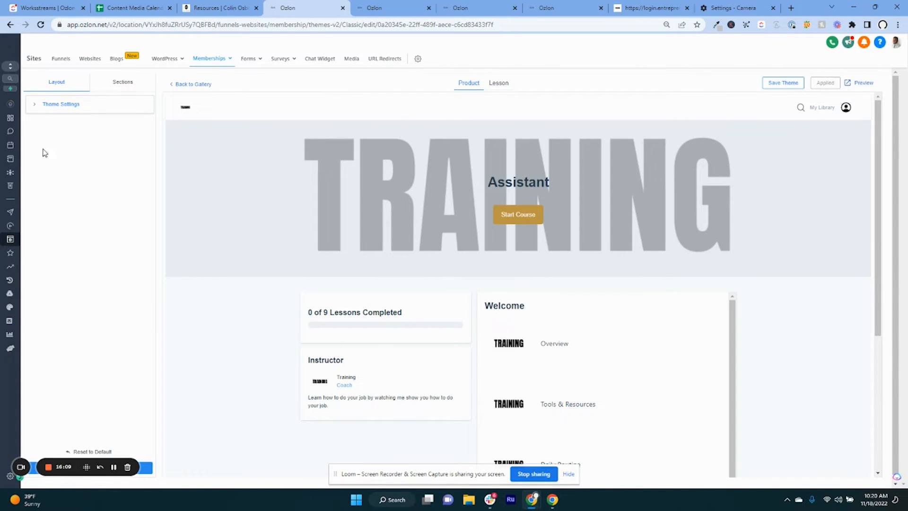
# Review the Classic theme's general colour, logo and font settings, and the product page's Header section options
pyautogui.click(38, 107)
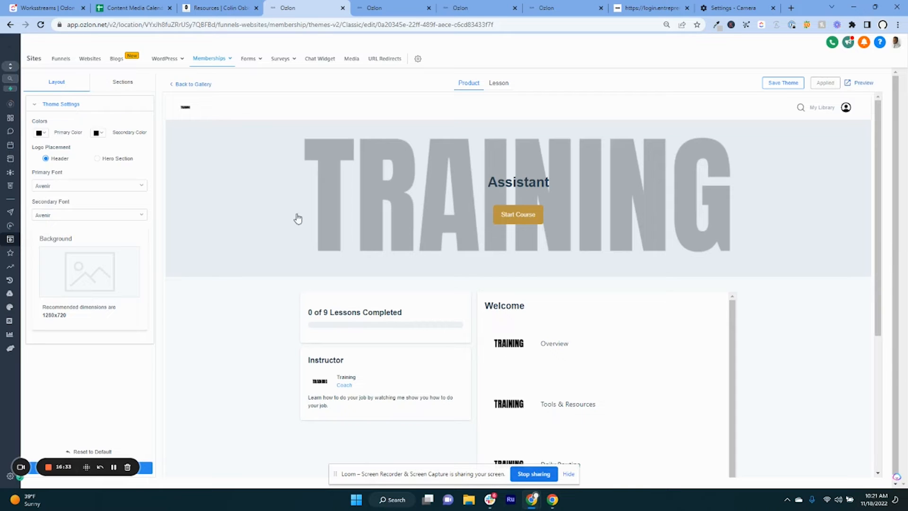
pyautogui.click(126, 82)
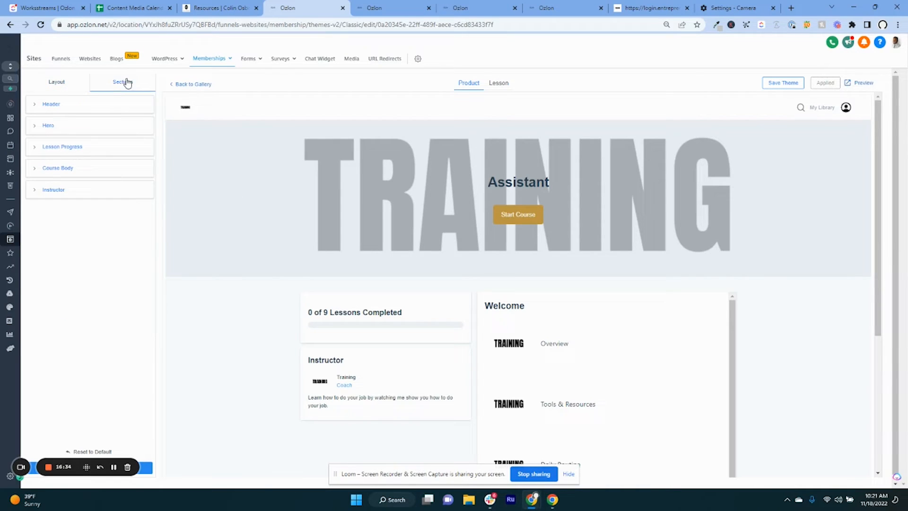
pyautogui.click(37, 105)
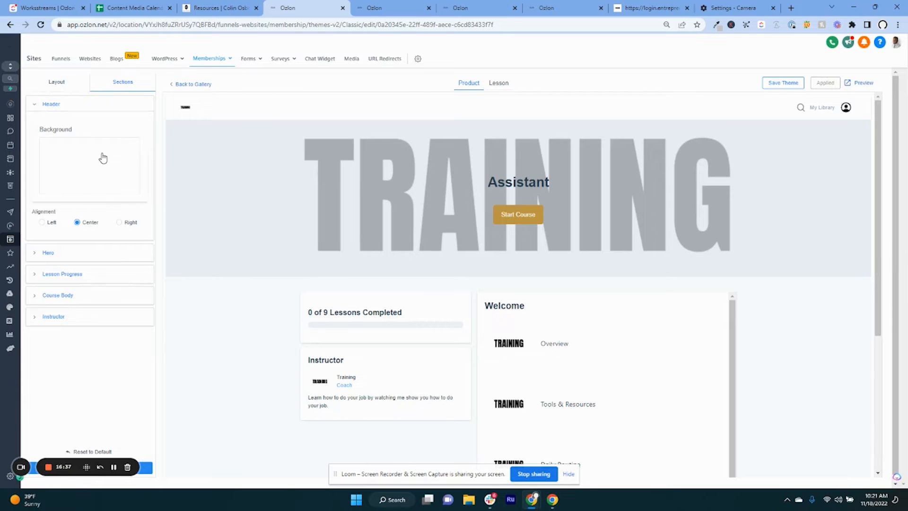
# Examine the Hero section's background, title, description and button settings, and look at the saved colours in the Eye Dropper palette
pyautogui.click(41, 254)
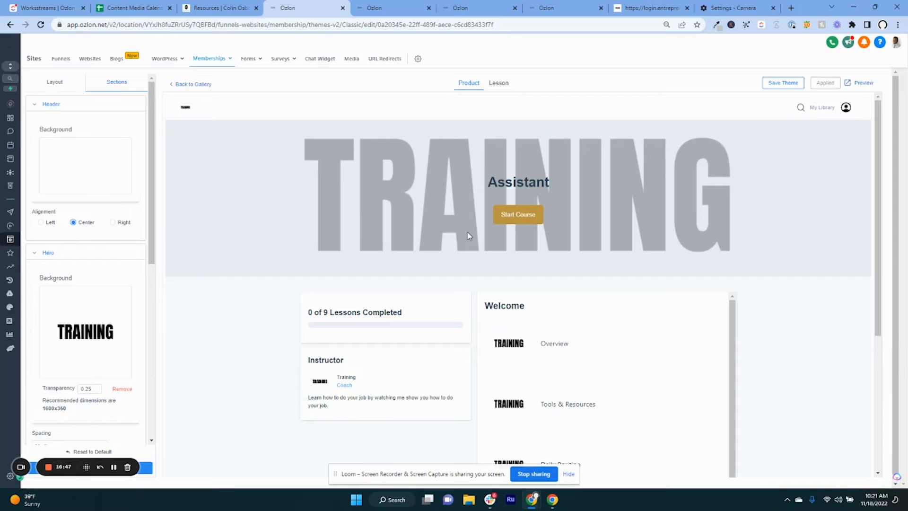
pyautogui.scroll(-3, 61, 296)
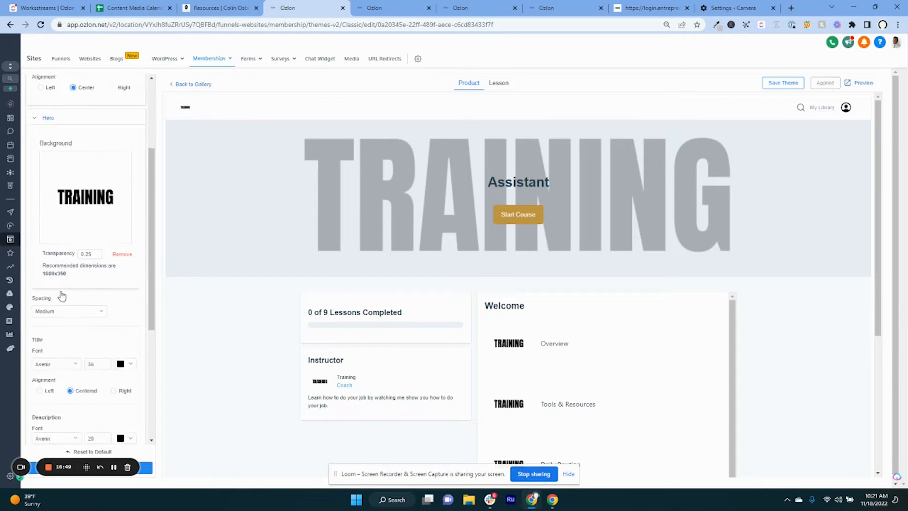
pyautogui.scroll(-1, 61, 295)
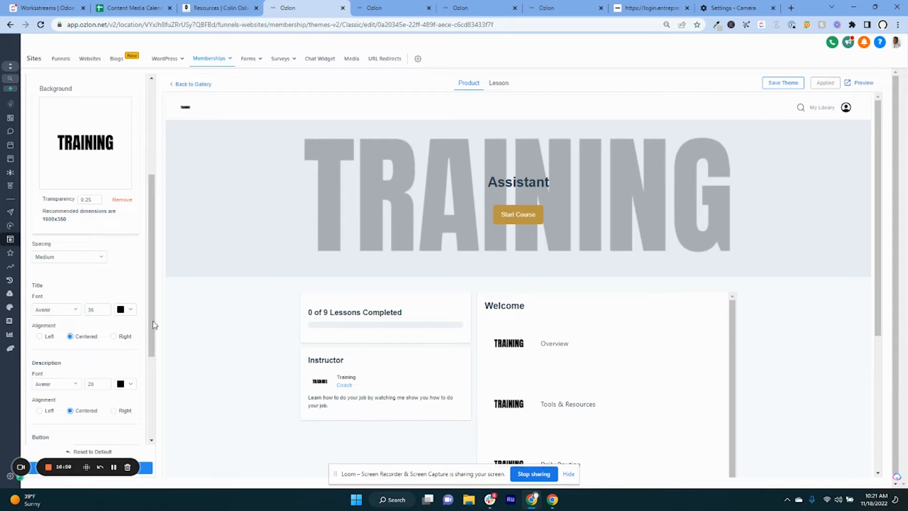
pyautogui.scroll(-3, 119, 328)
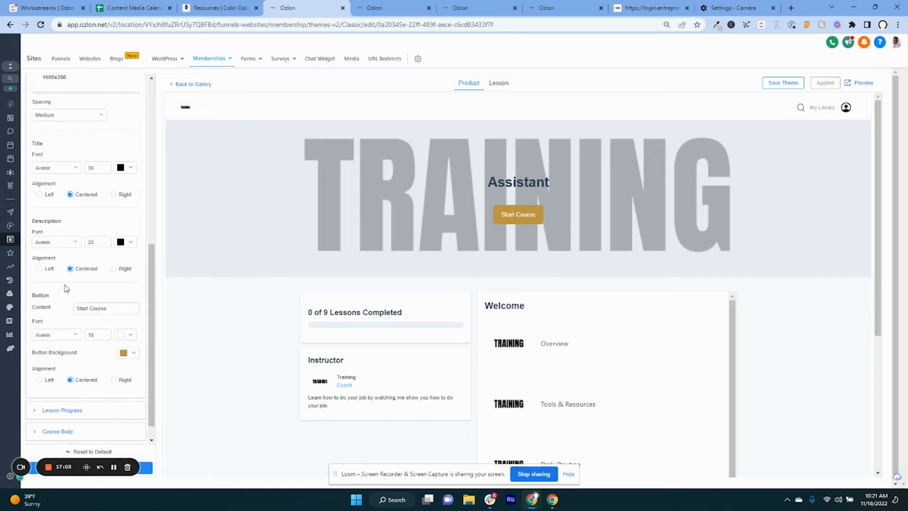
pyautogui.scroll(-1, 66, 289)
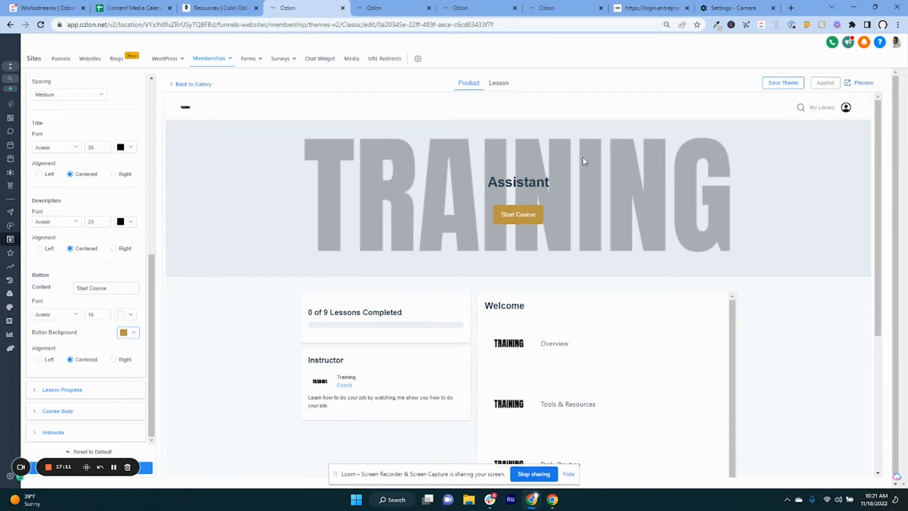
pyautogui.click(717, 25)
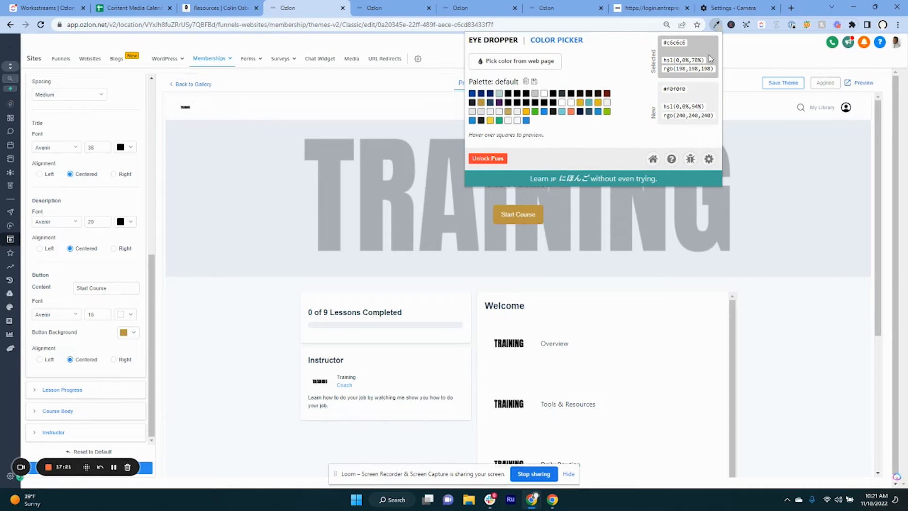
pyautogui.click(717, 24)
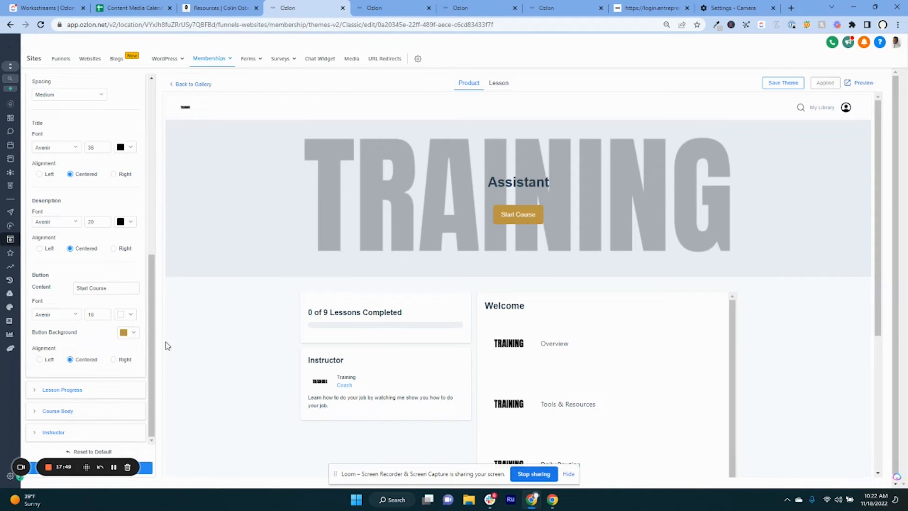
# Examine the Lesson Progress and Course Body settings and compare them with the matching areas of the product page preview
pyautogui.click(43, 393)
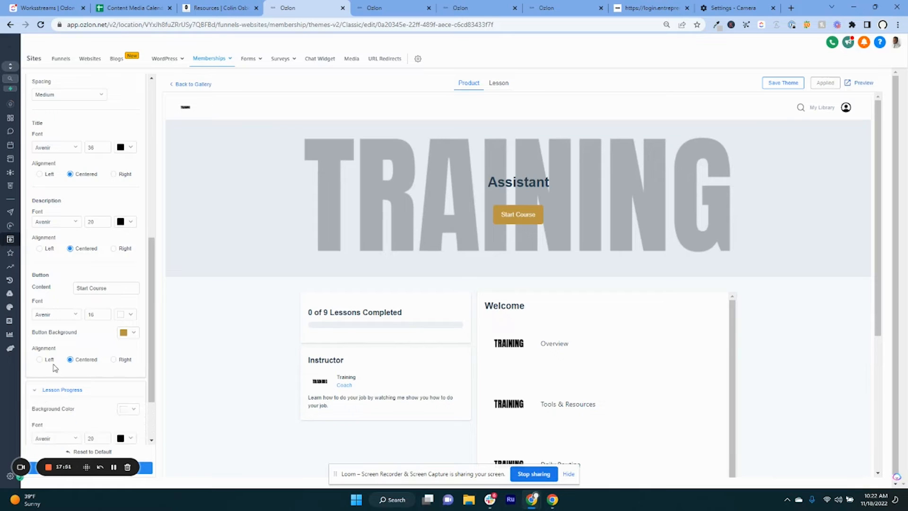
pyautogui.scroll(-2, 55, 368)
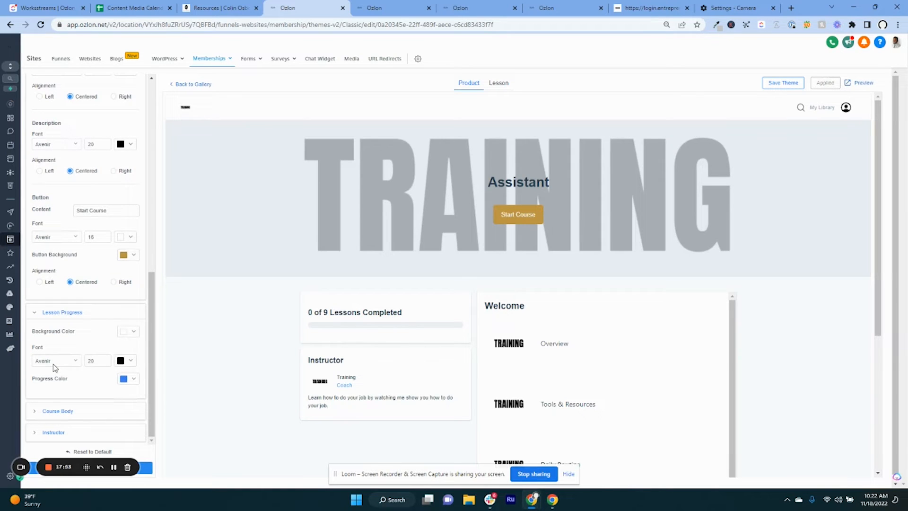
pyautogui.scroll(-5, 653, 284)
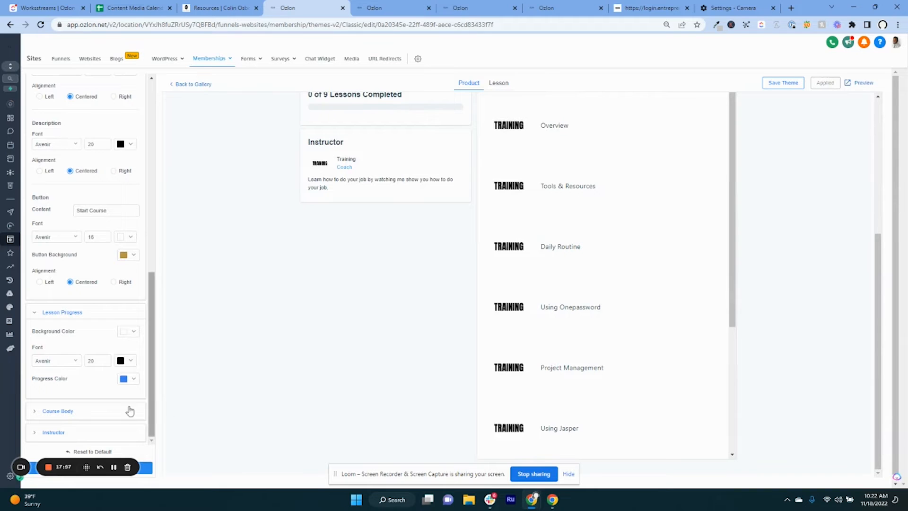
pyautogui.scroll(5, 463, 270)
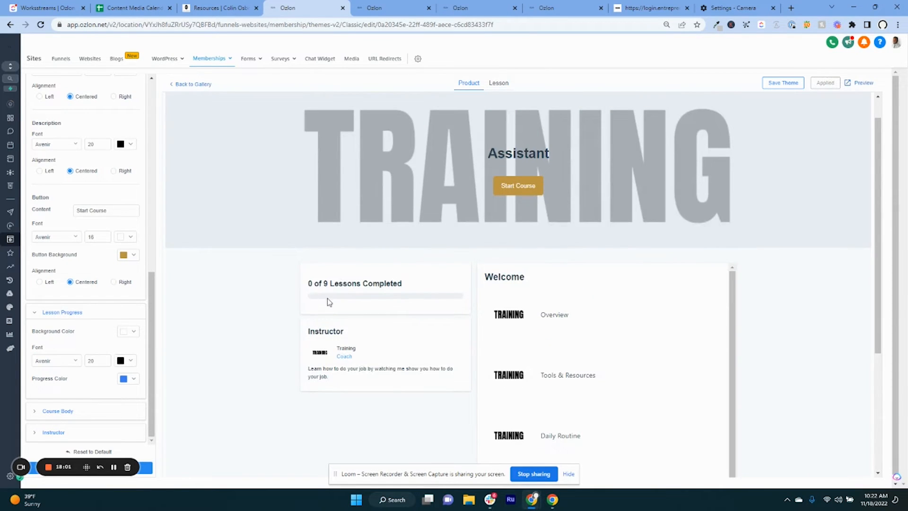
pyautogui.click(57, 411)
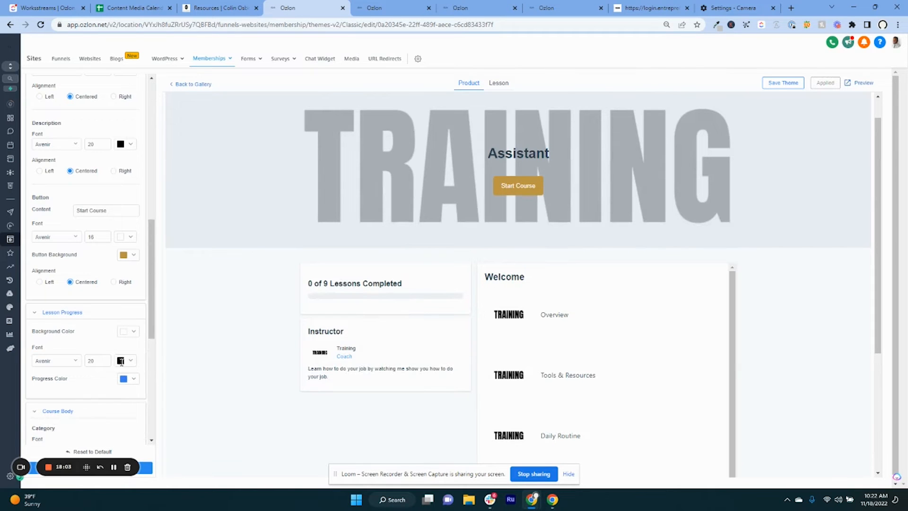
pyautogui.scroll(-5, 81, 308)
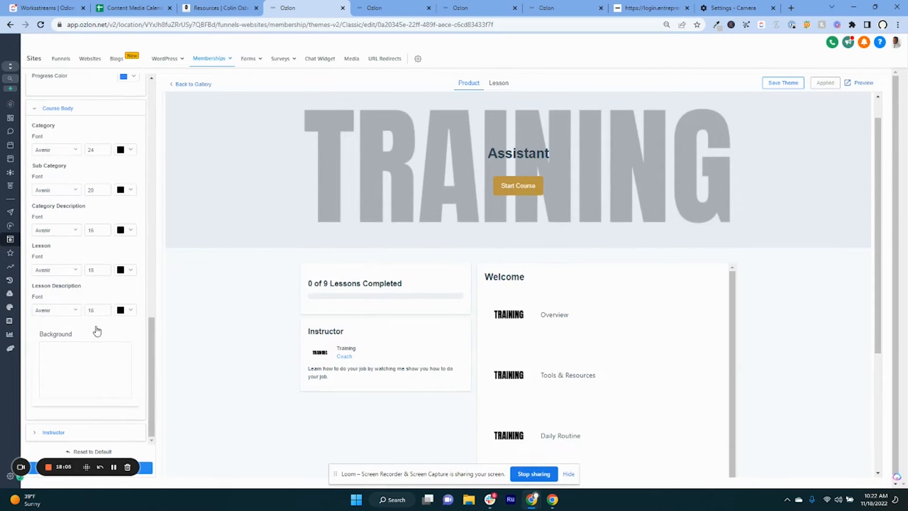
pyautogui.scroll(-1, 95, 331)
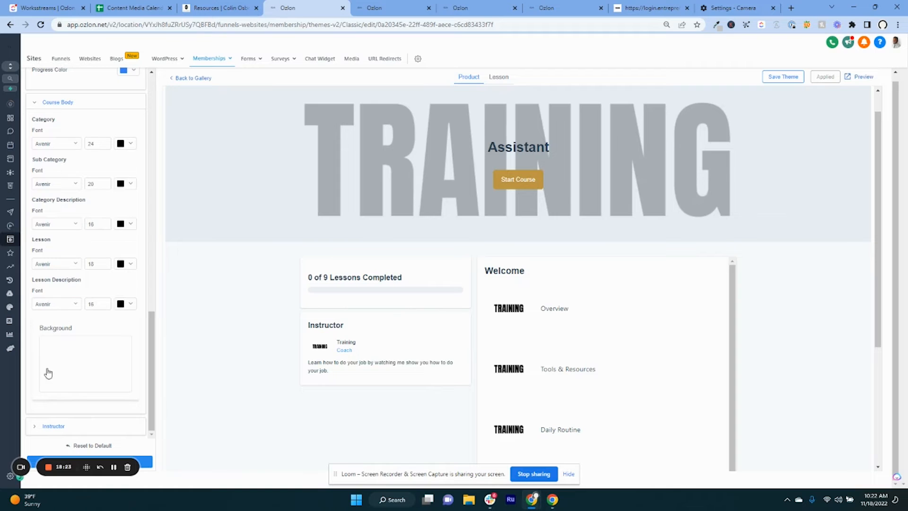
# Examine the Instructor section's background and font settings for the product page, and return to the start of the section list
pyautogui.click(39, 431)
pyautogui.scroll(-5, 40, 416)
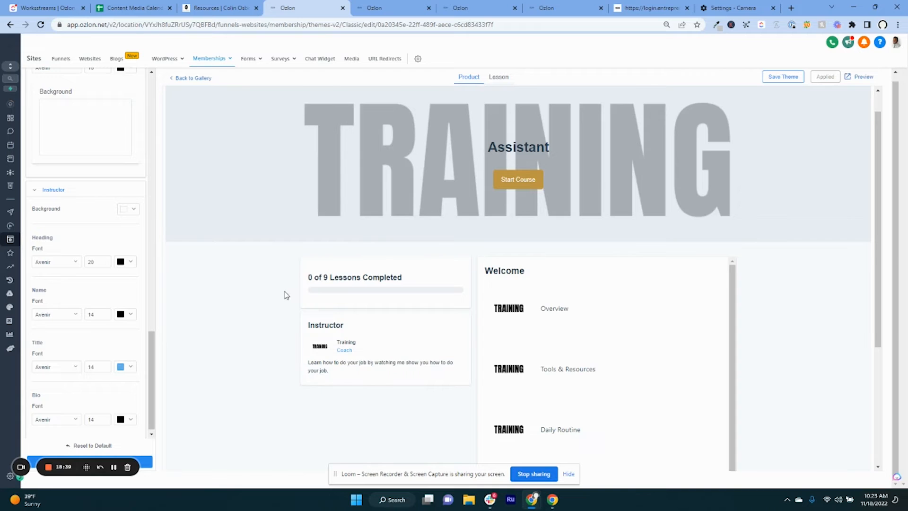
pyautogui.scroll(1, 272, 319)
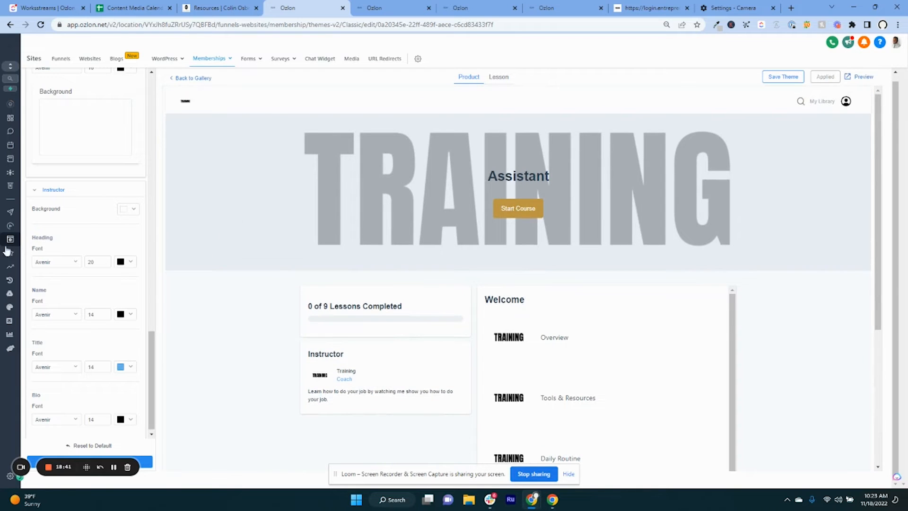
pyautogui.scroll(4, 132, 201)
pyautogui.scroll(8, 131, 198)
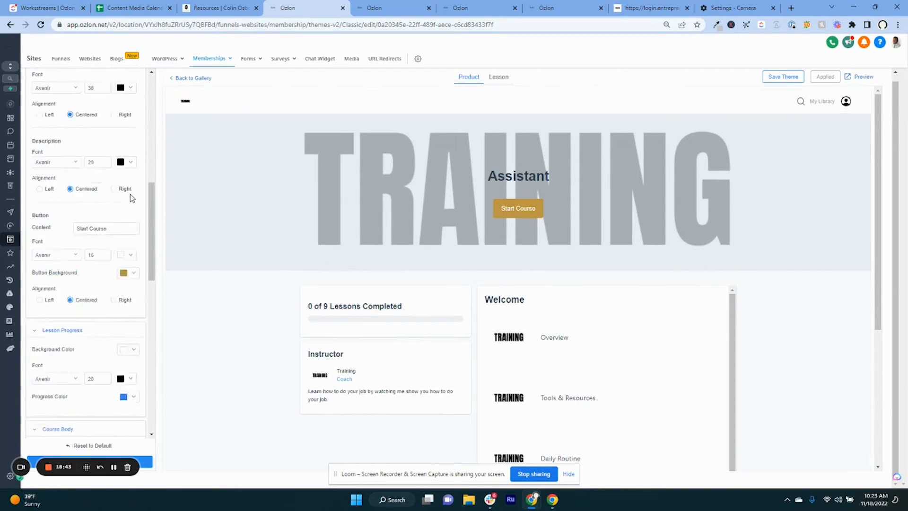
pyautogui.scroll(6, 121, 208)
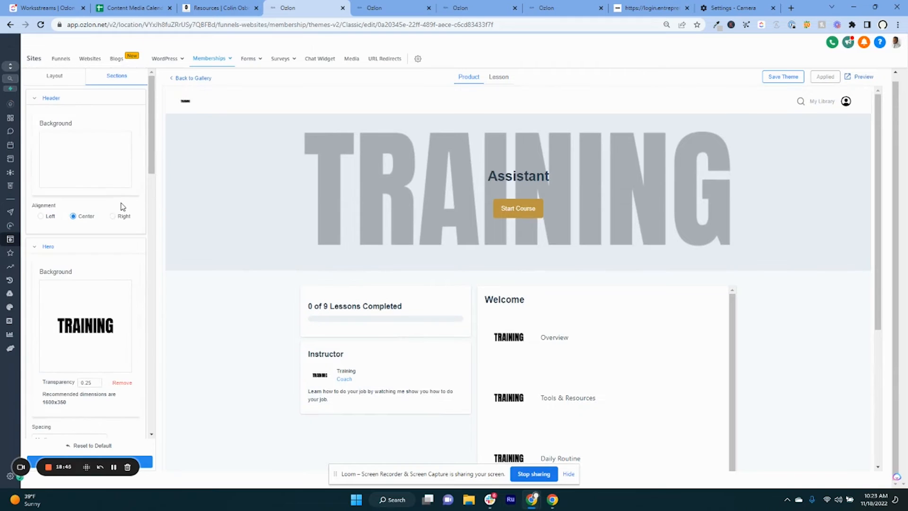
# Switch the theme editor to the lesson page and examine its Header and Lesson Body settings
pyautogui.click(506, 78)
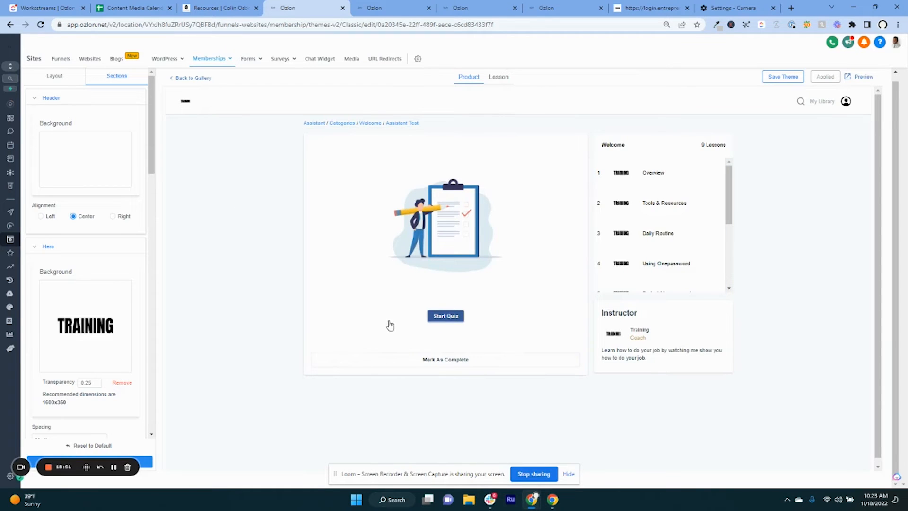
pyautogui.click(33, 101)
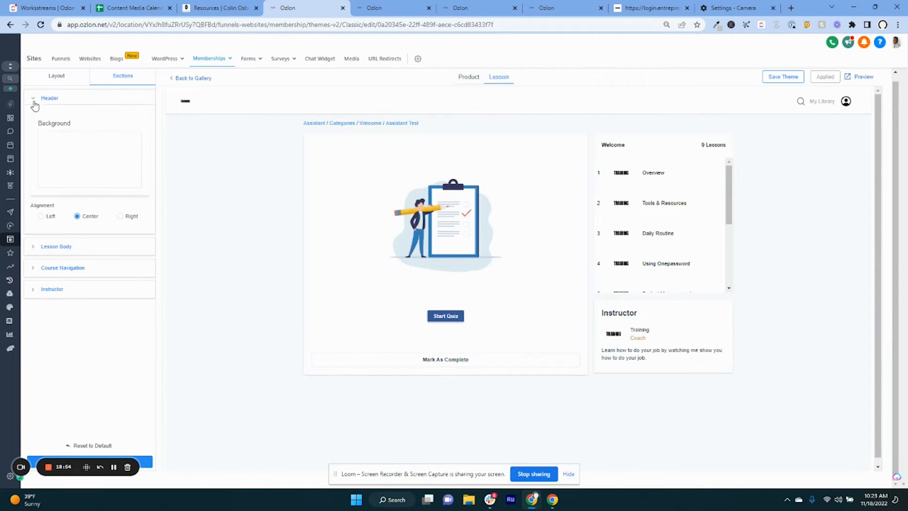
pyautogui.click(37, 247)
pyautogui.scroll(-1, 91, 298)
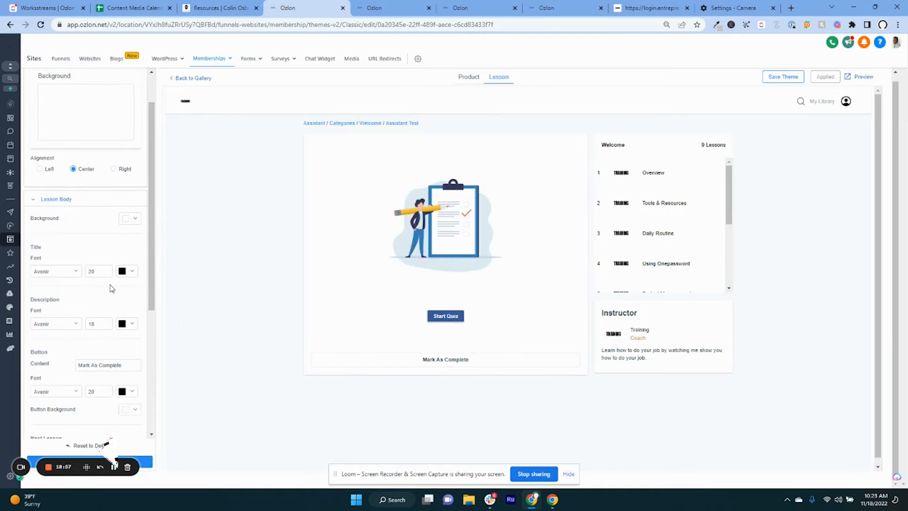
pyautogui.scroll(-3, 111, 260)
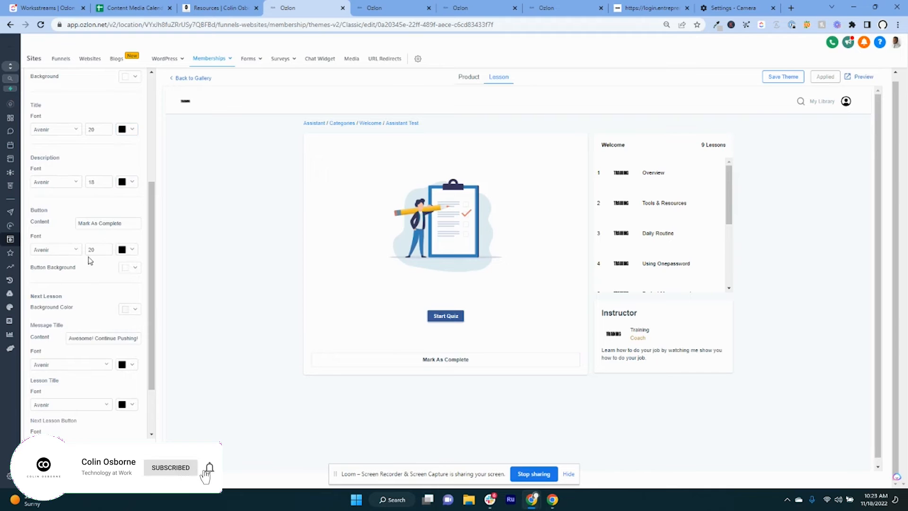
pyautogui.scroll(-2, 90, 259)
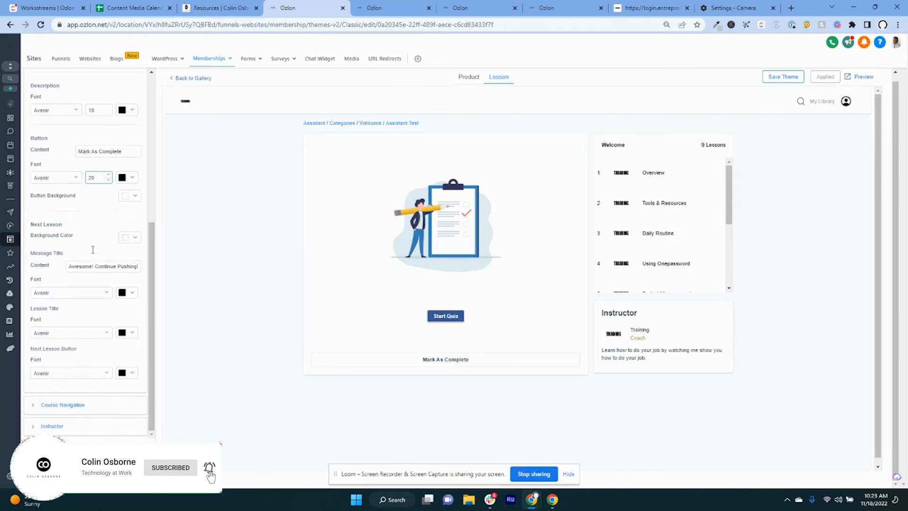
# Set the Course Navigation highlight background color to #bd9744, copied from the Eye Dropper palette, and save the theme
pyautogui.click(39, 406)
pyautogui.scroll(-5, 69, 335)
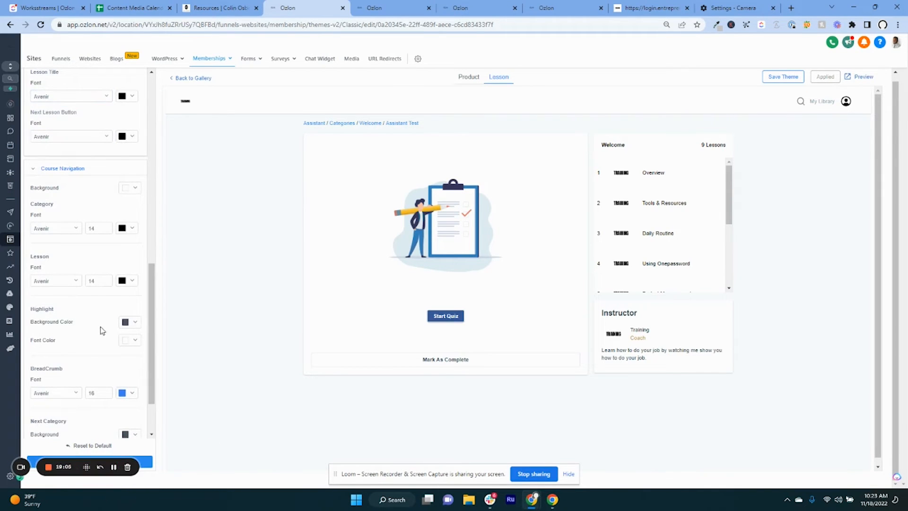
pyautogui.click(134, 324)
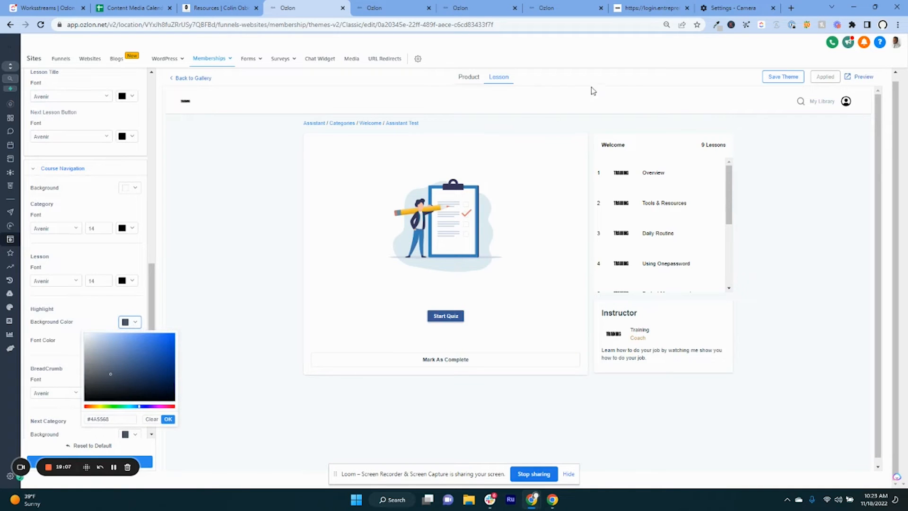
pyautogui.click(719, 27)
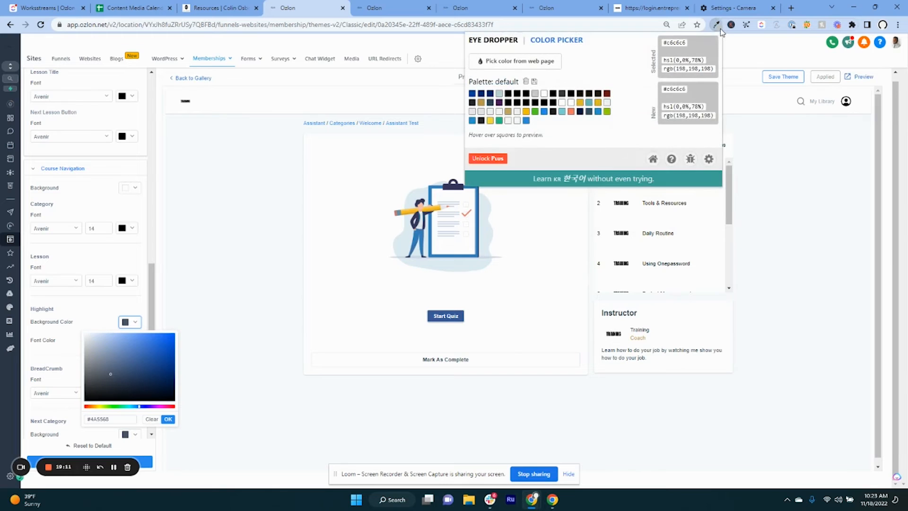
pyautogui.click(483, 104)
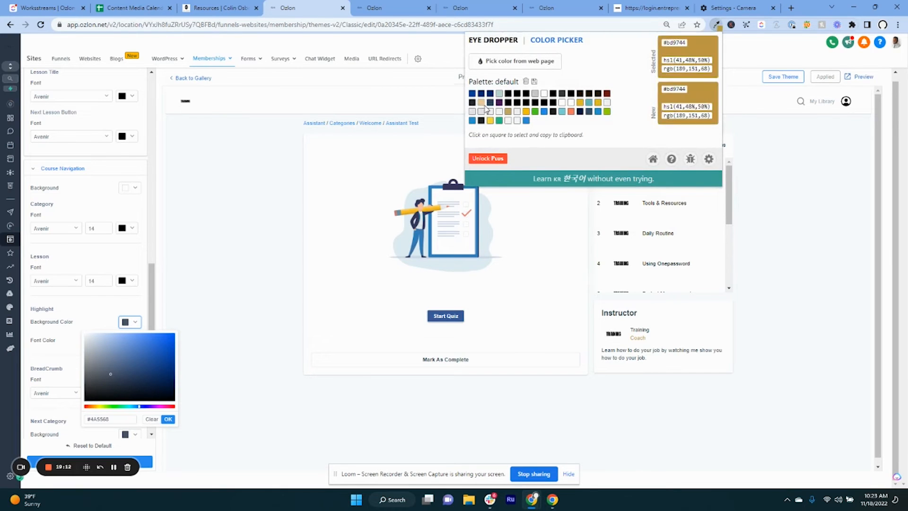
pyautogui.doubleClick(675, 42)
pyautogui.hotkey('ctrl', 'c')
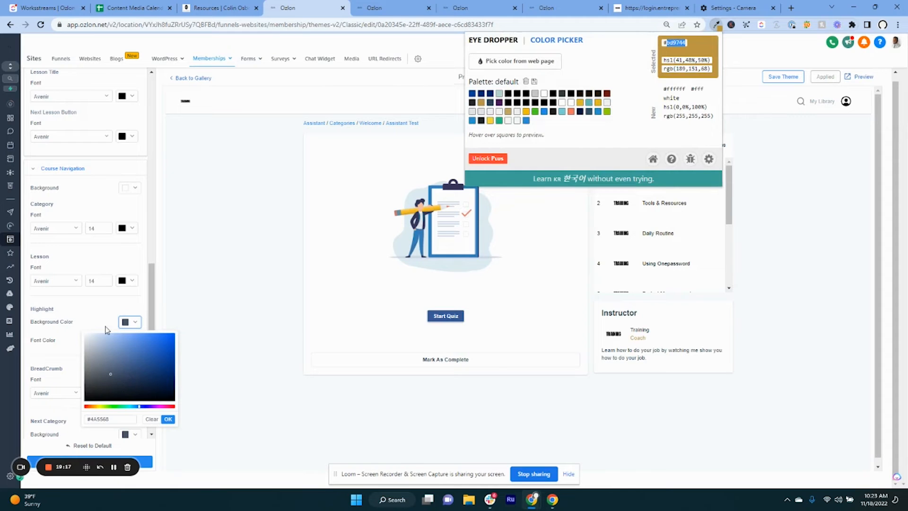
pyautogui.doubleClick(124, 418)
pyautogui.hotkey('ctrl', 'v')
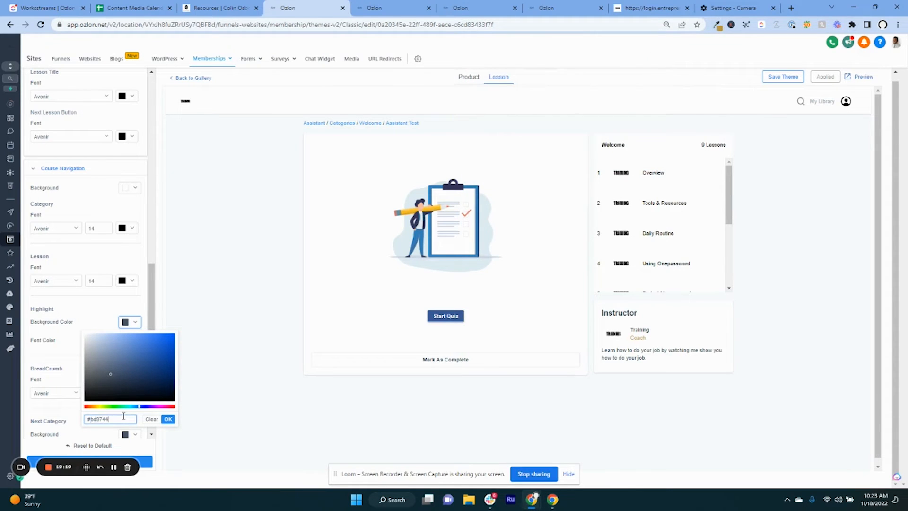
pyautogui.click(168, 419)
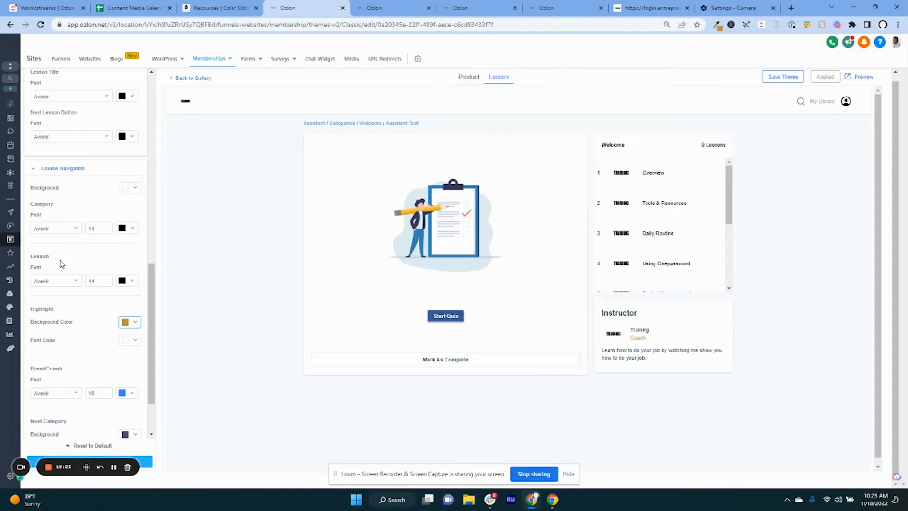
pyautogui.scroll(-2, 64, 283)
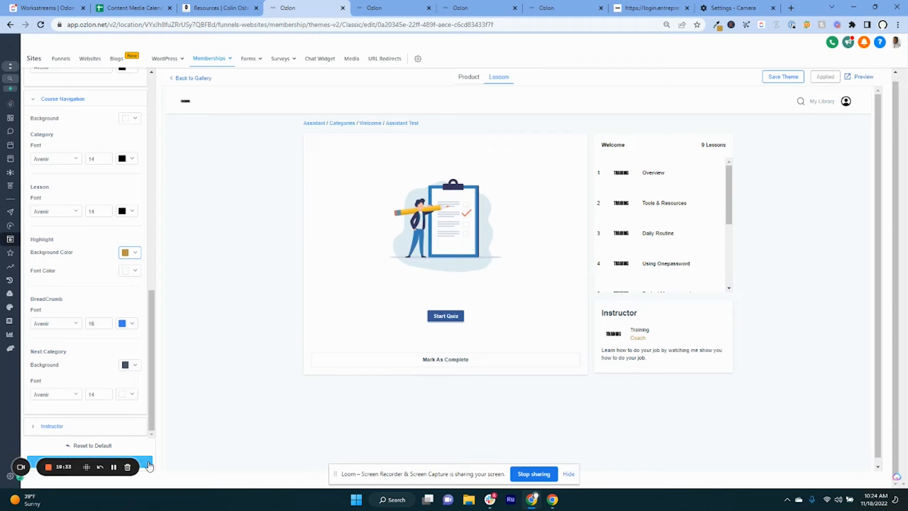
pyautogui.click(34, 459)
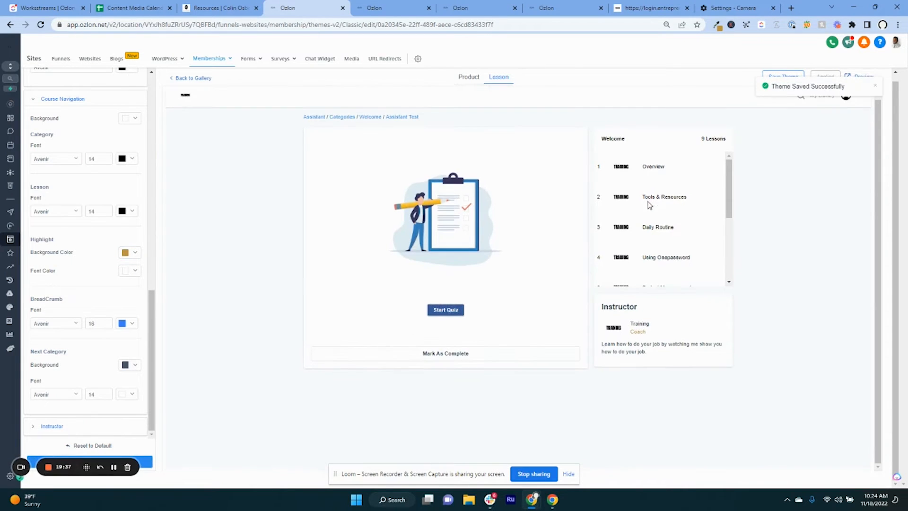
# Leave the theme editor for the Assistant product outline, preview the product and view its Tools & Resources lesson
pyautogui.click(180, 78)
pyautogui.click(96, 77)
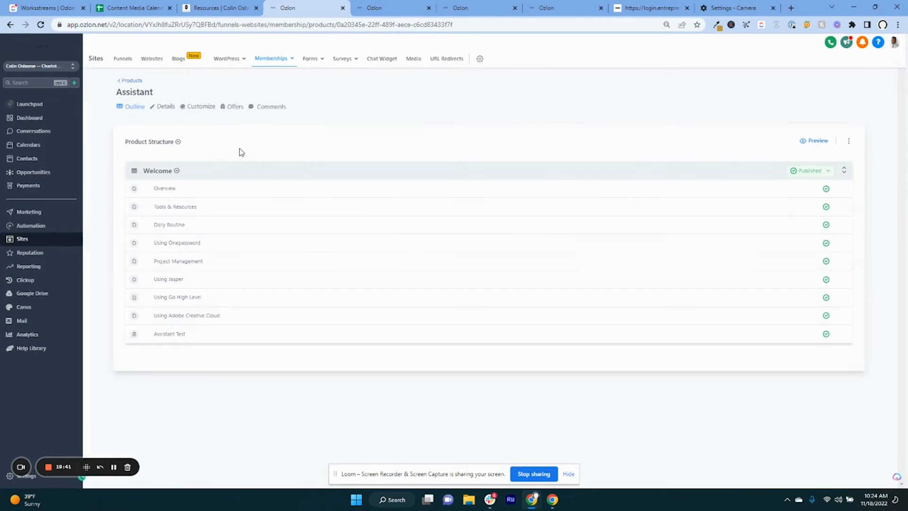
pyautogui.click(823, 141)
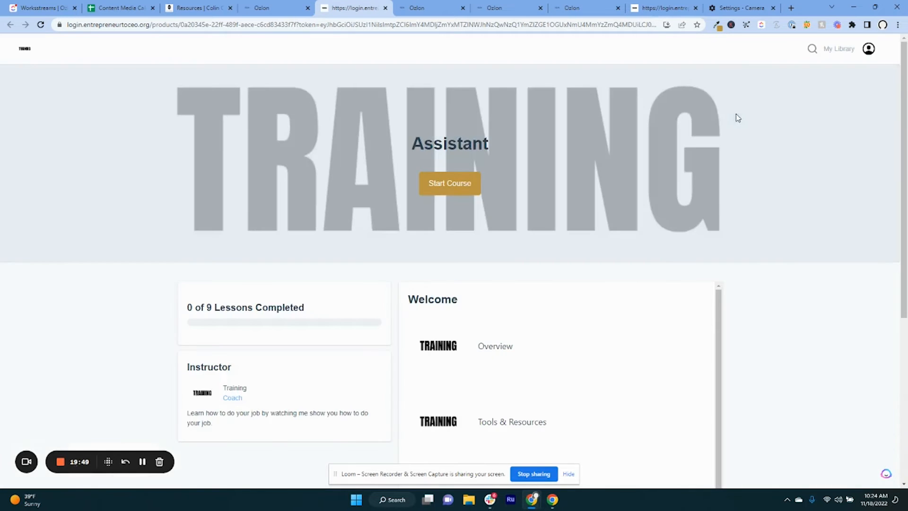
pyautogui.scroll(-1, 589, 298)
pyautogui.scroll(-3, 589, 298)
pyautogui.click(516, 237)
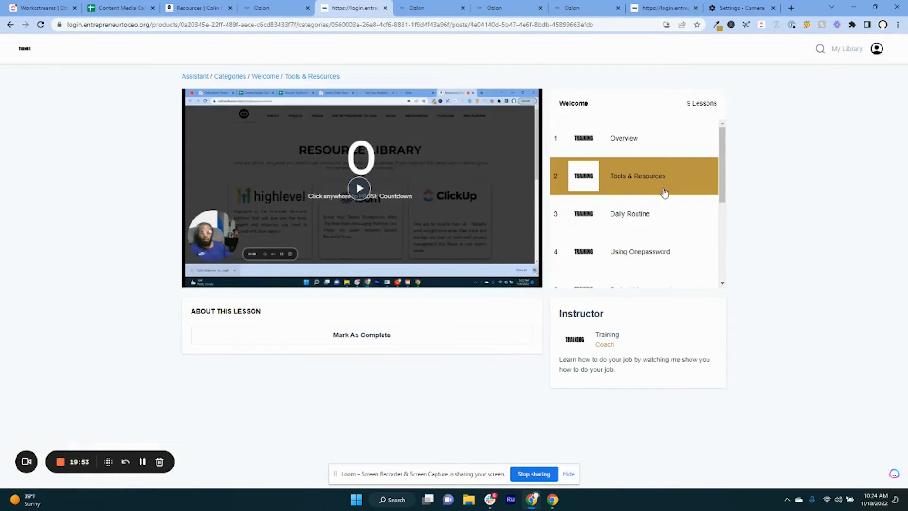
# Examine the Daily Routine lesson's video, instructions, example routine, expectations and hours, and look through the Welcome lesson list
pyautogui.click(589, 220)
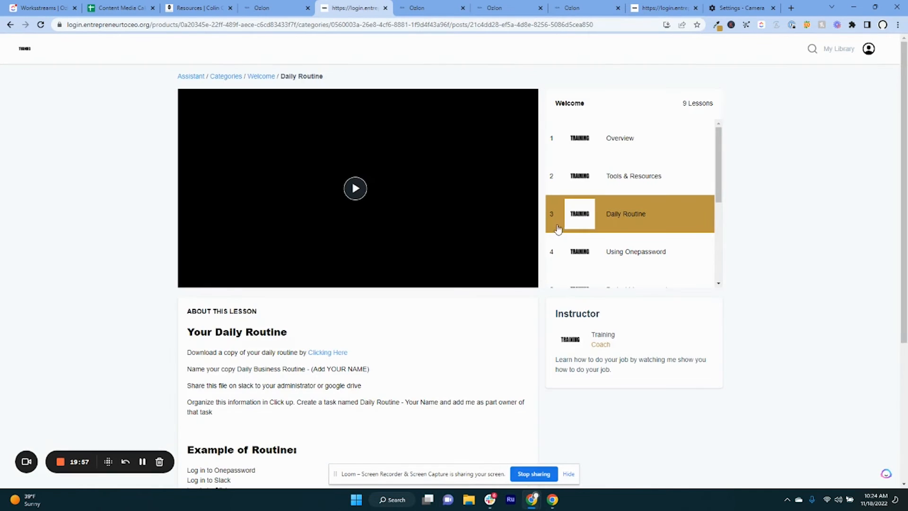
pyautogui.scroll(-3, 415, 298)
pyautogui.scroll(3, 325, 314)
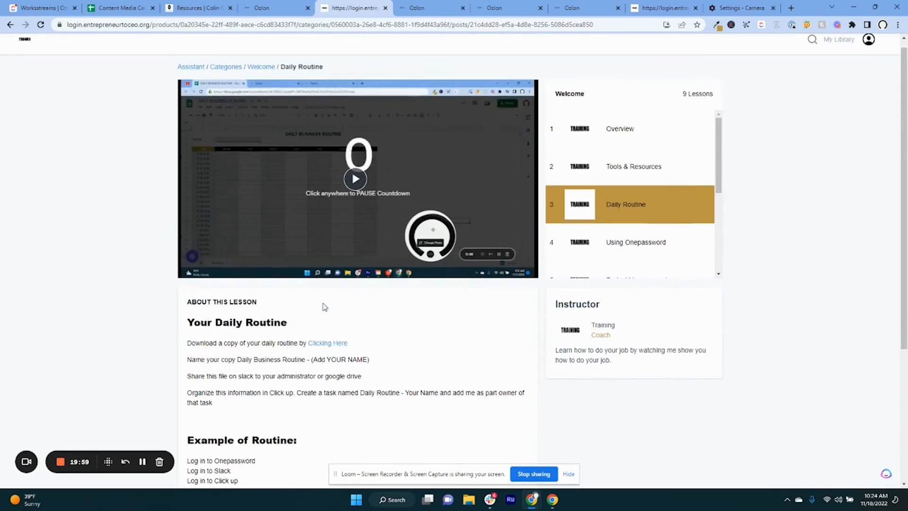
pyautogui.scroll(-4, 227, 329)
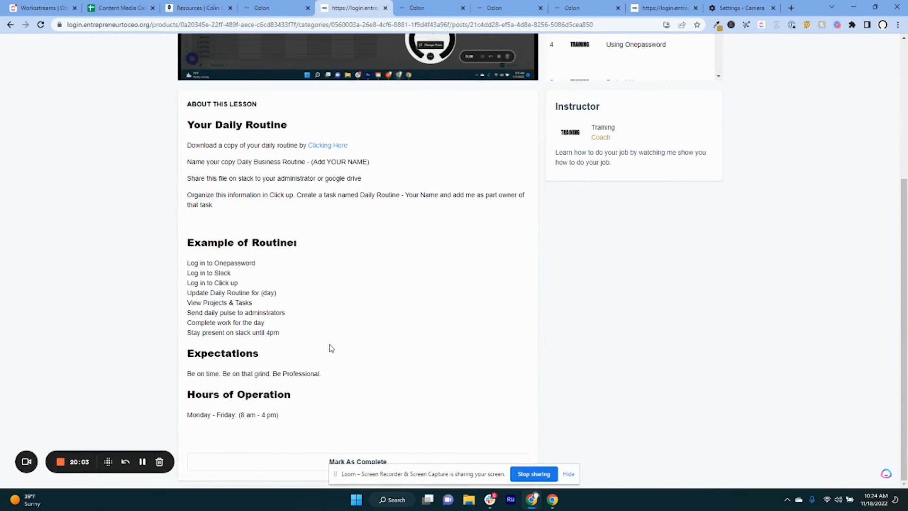
pyautogui.scroll(3, 331, 348)
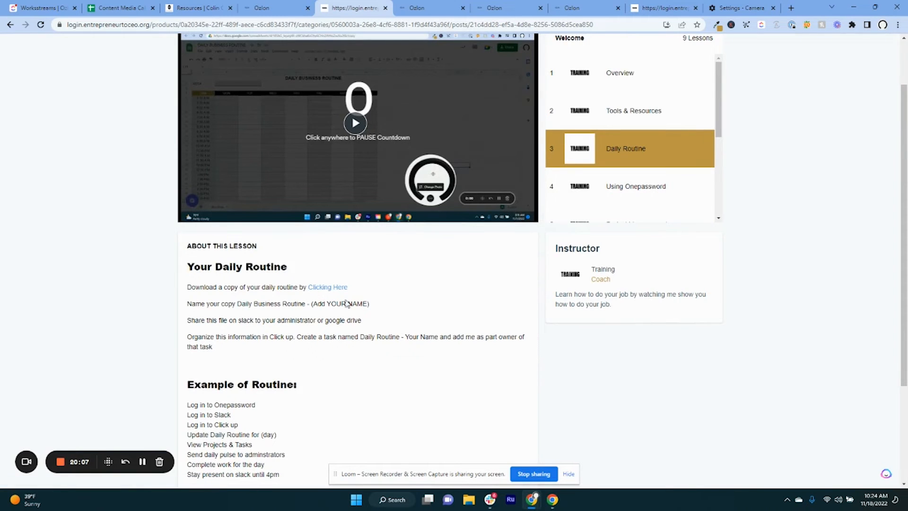
pyautogui.scroll(-3, 254, 349)
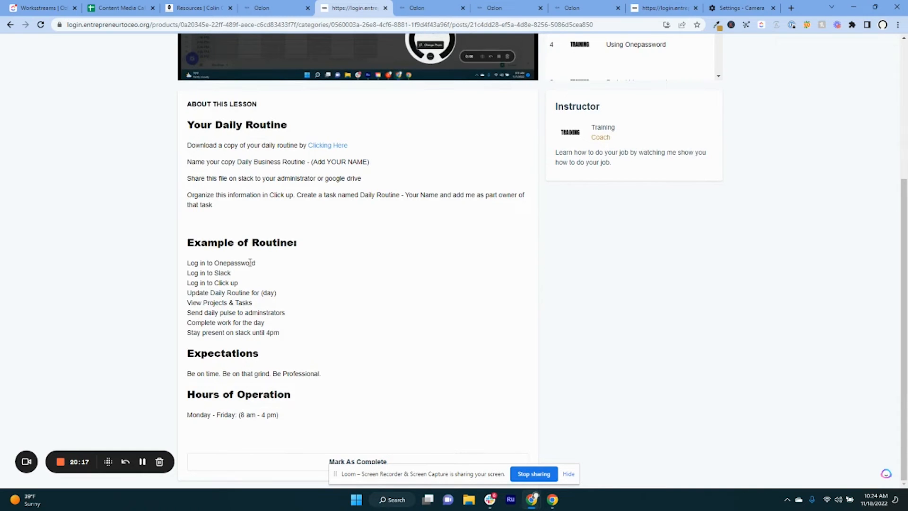
pyautogui.scroll(2, 250, 262)
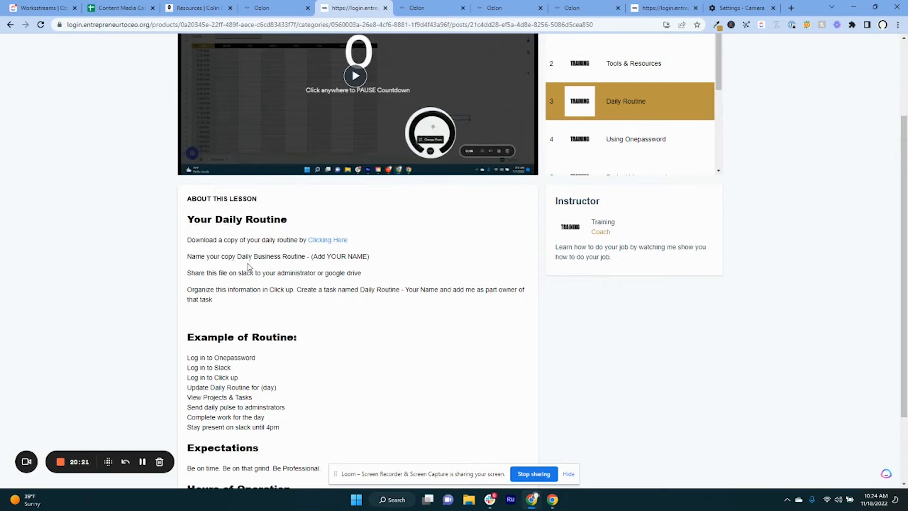
pyautogui.scroll(3, 893, 293)
pyautogui.scroll(-3, 631, 235)
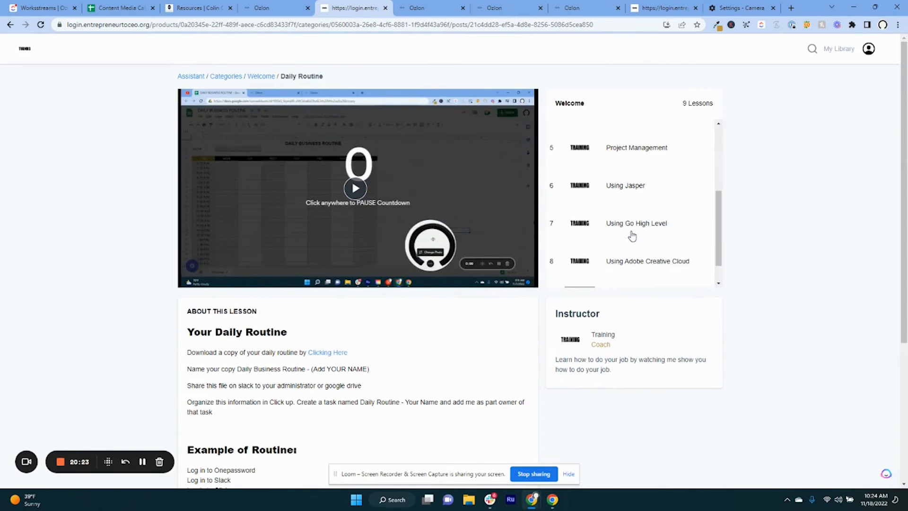
pyautogui.scroll(2, 623, 208)
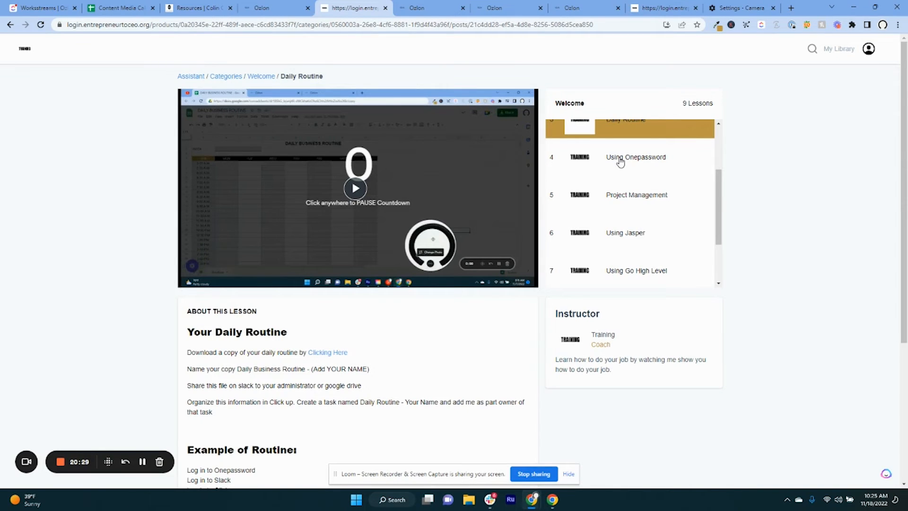
# View the Using Onepassword lesson and the remaining lessons in the list, and close the product preview
pyautogui.click(621, 159)
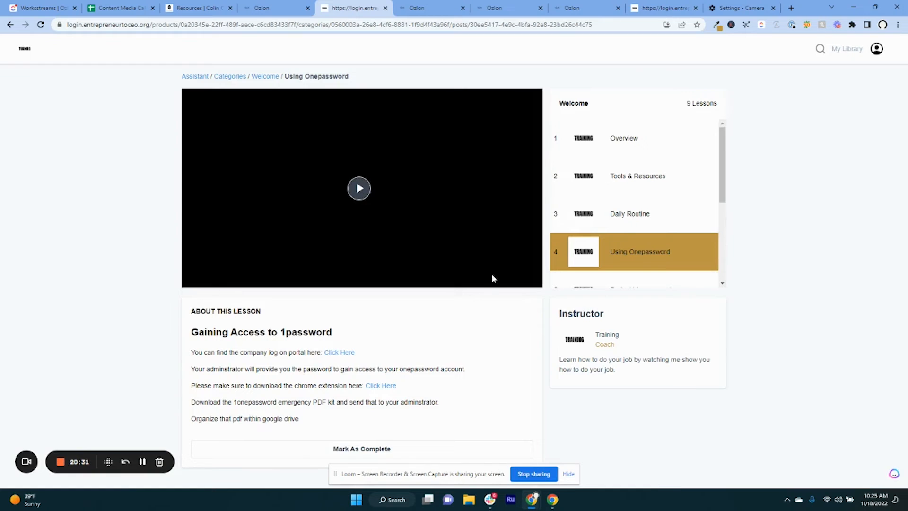
pyautogui.scroll(-3, 642, 239)
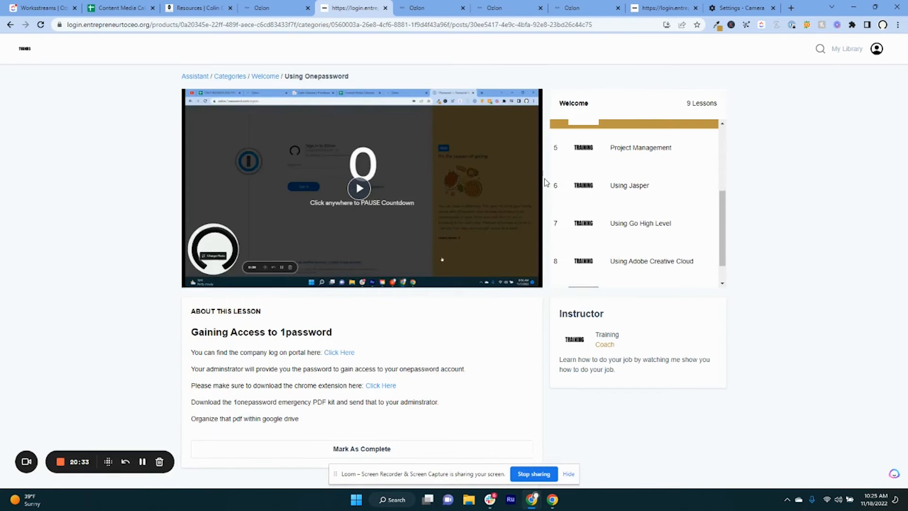
pyautogui.click(385, 8)
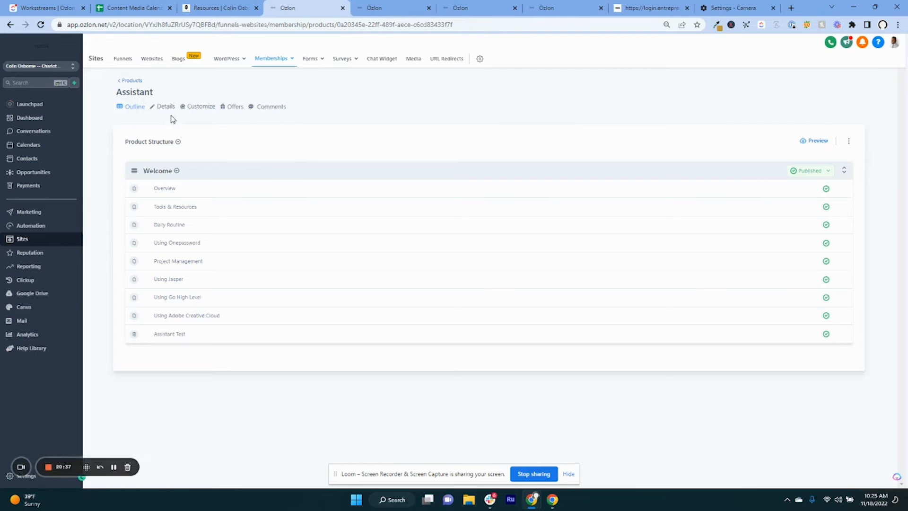
# Switch to the membership offers, view the Assistant Training offer's details and return to the offers list
pyautogui.click(401, 11)
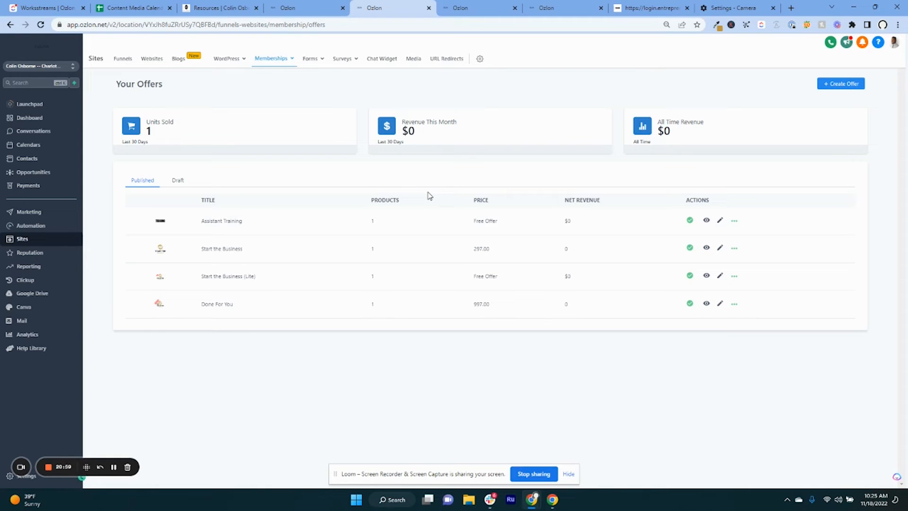
pyautogui.click(216, 222)
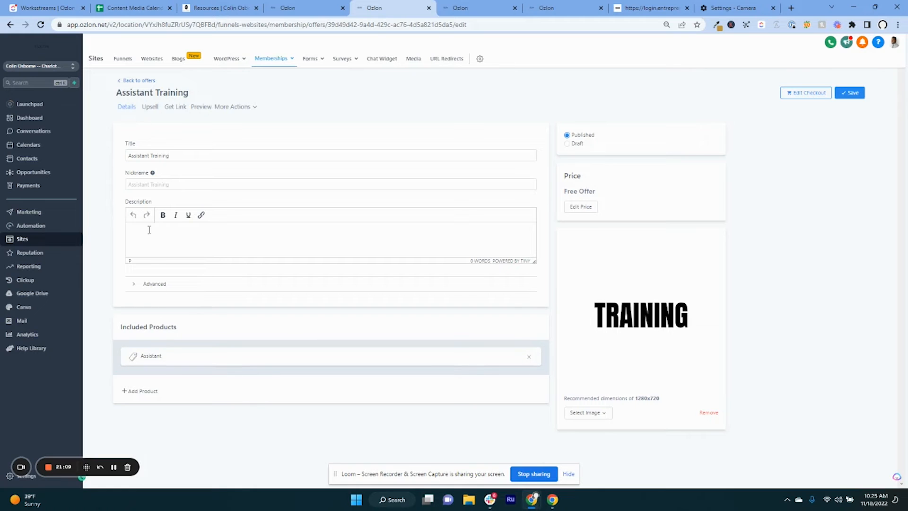
pyautogui.click(144, 81)
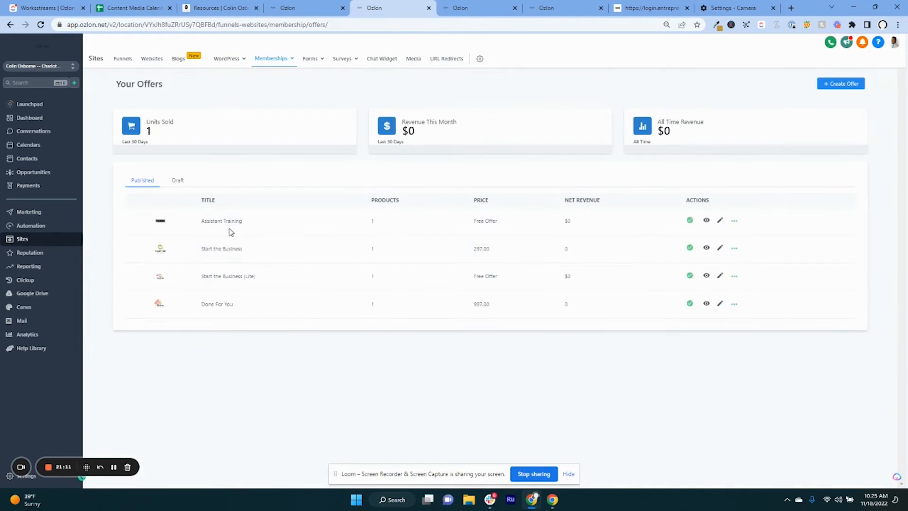
# View the Start the Business (Lite) offer's upsells, previewing both its free offer page and the Start the Business one-click upsell page
pyautogui.click(231, 276)
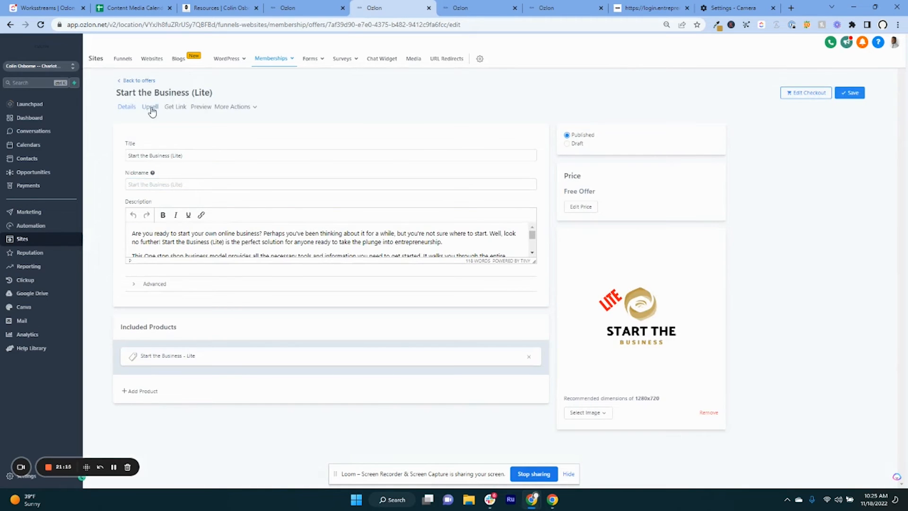
pyautogui.click(152, 109)
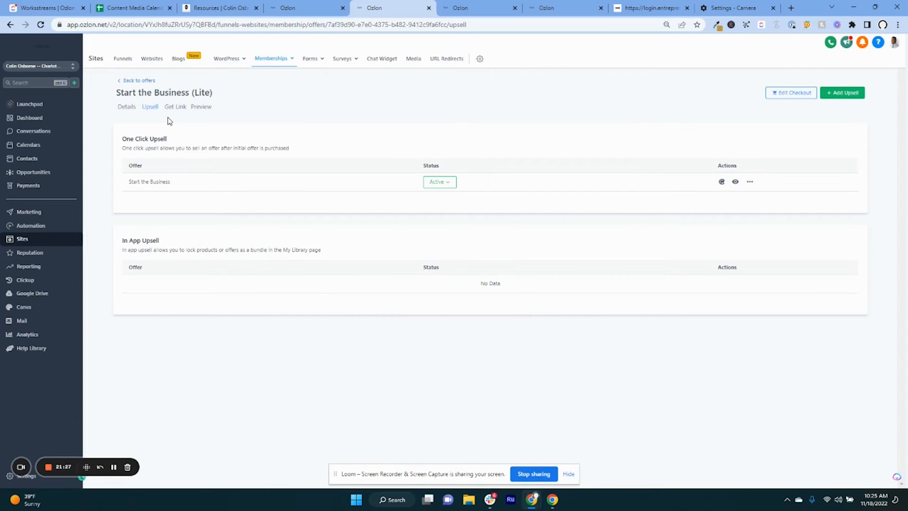
pyautogui.click(203, 109)
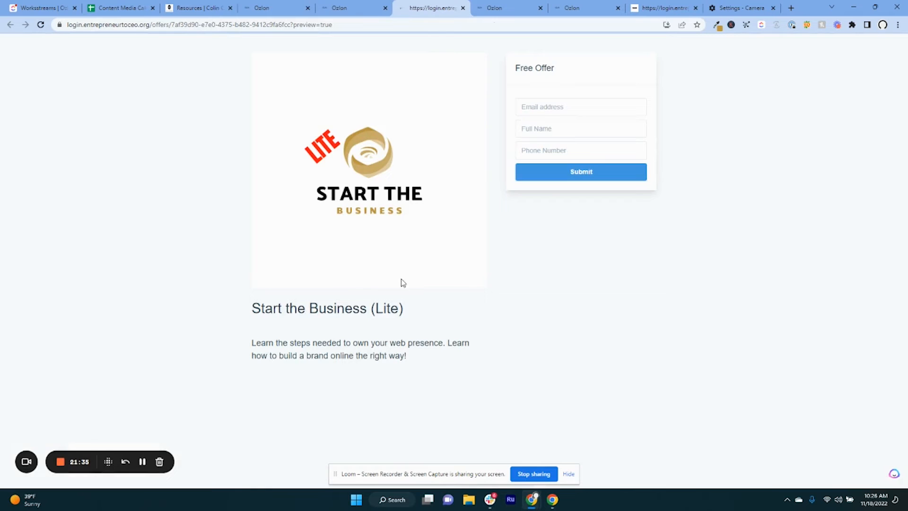
pyautogui.click(463, 7)
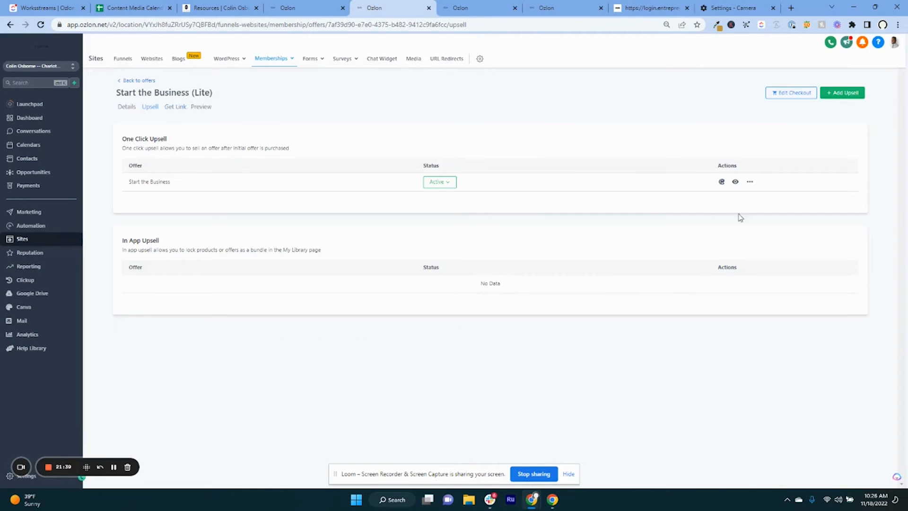
pyautogui.click(735, 182)
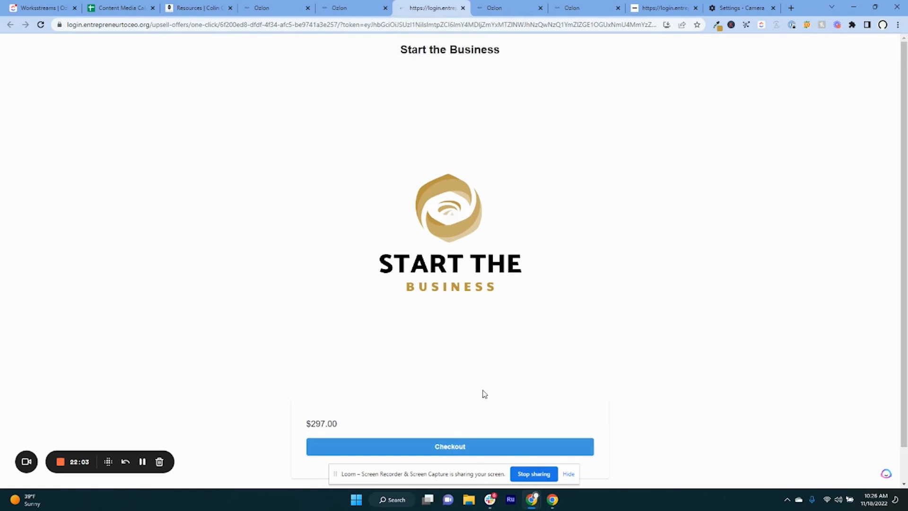
pyautogui.click(462, 8)
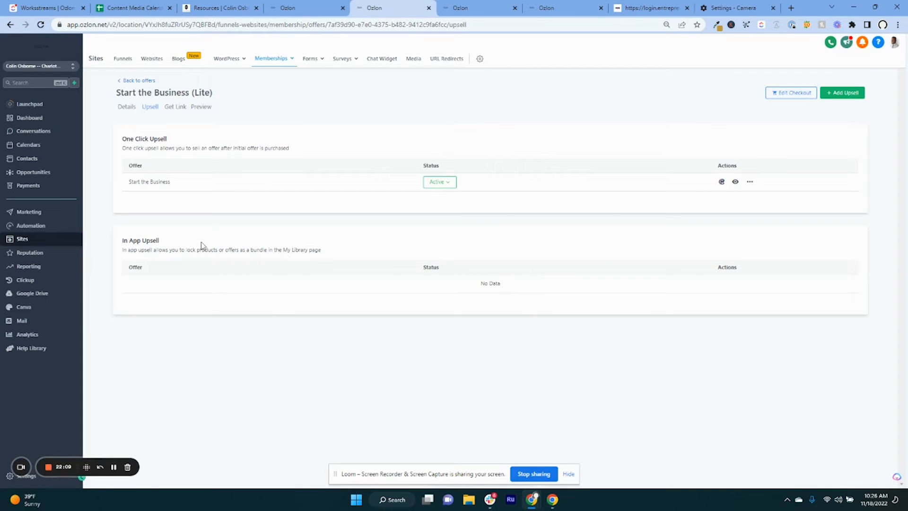
# Bring up the product chooser for included products in the Start the Business (Lite) offer's details and save the offer
pyautogui.click(126, 107)
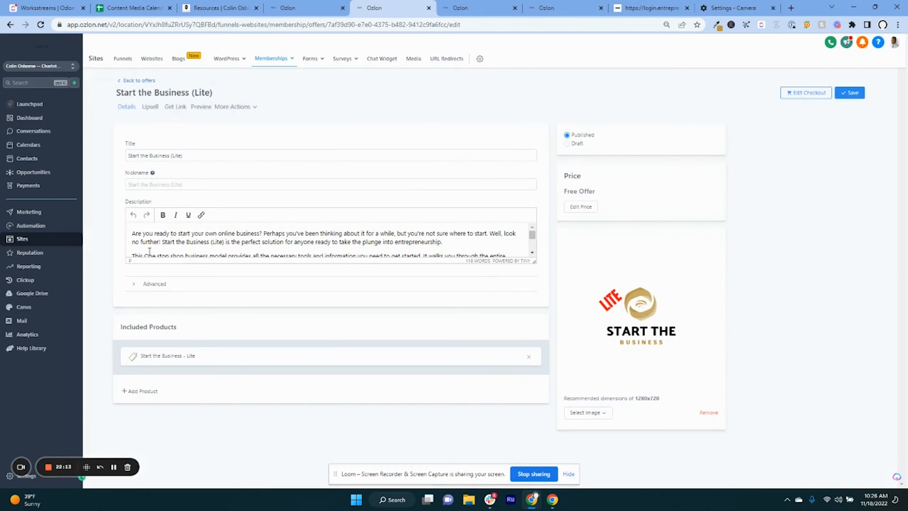
pyautogui.click(147, 392)
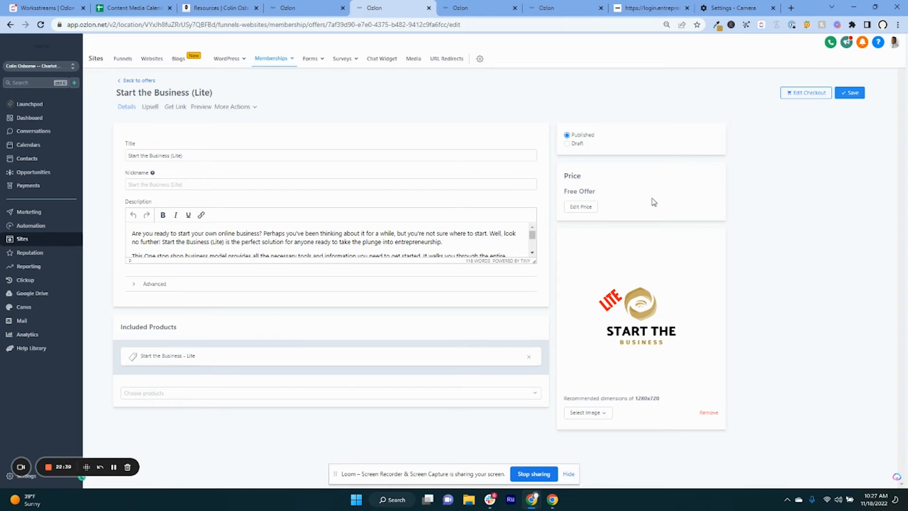
pyautogui.click(842, 96)
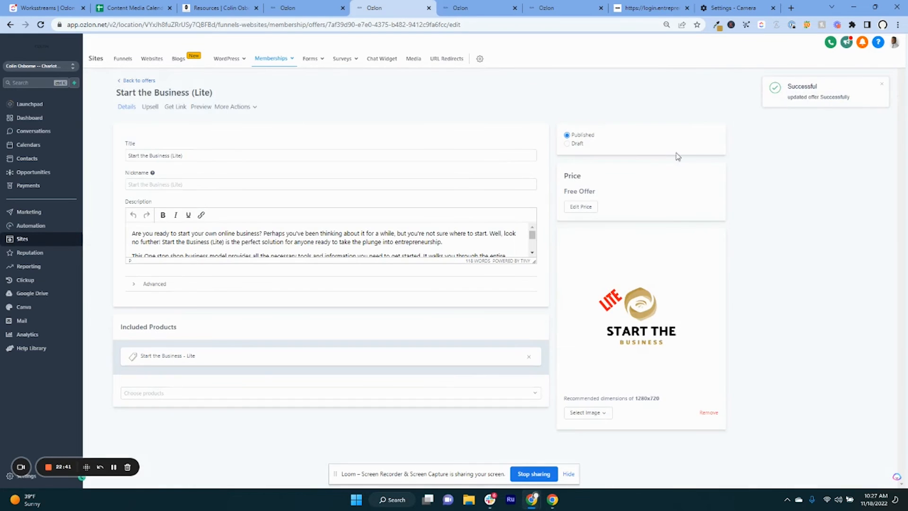
# Copy the Start the Business (Lite) offer's share link, check the page it opens in a new browser tab, and close both
pyautogui.click(171, 110)
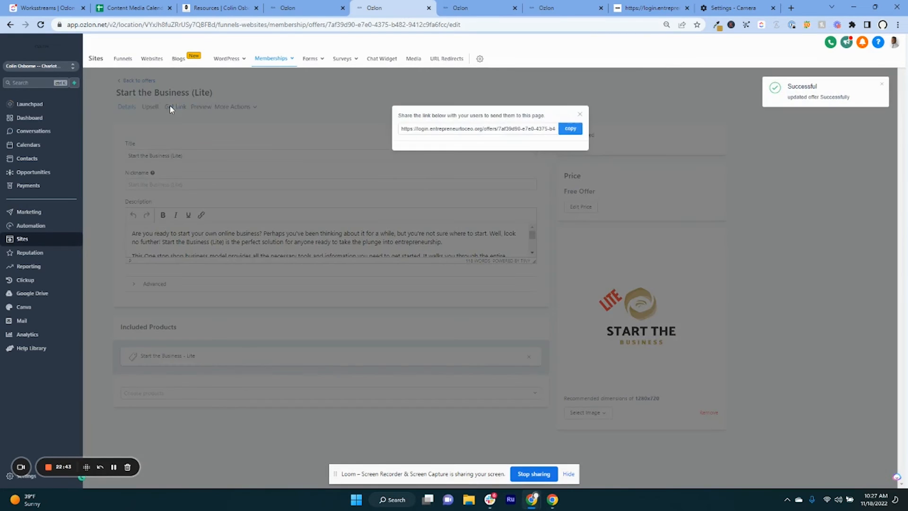
pyautogui.click(570, 128)
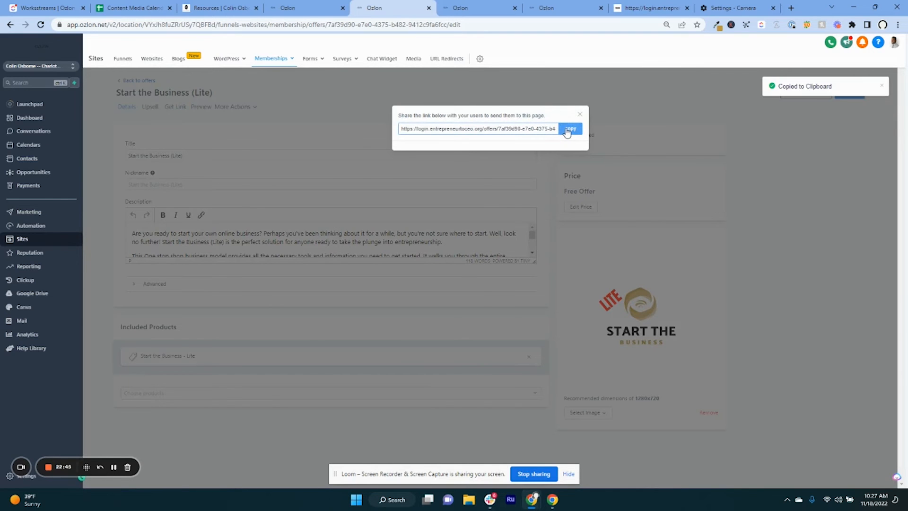
pyautogui.click(794, 9)
pyautogui.hotkey('ctrl', 'v')
pyautogui.press('Return')
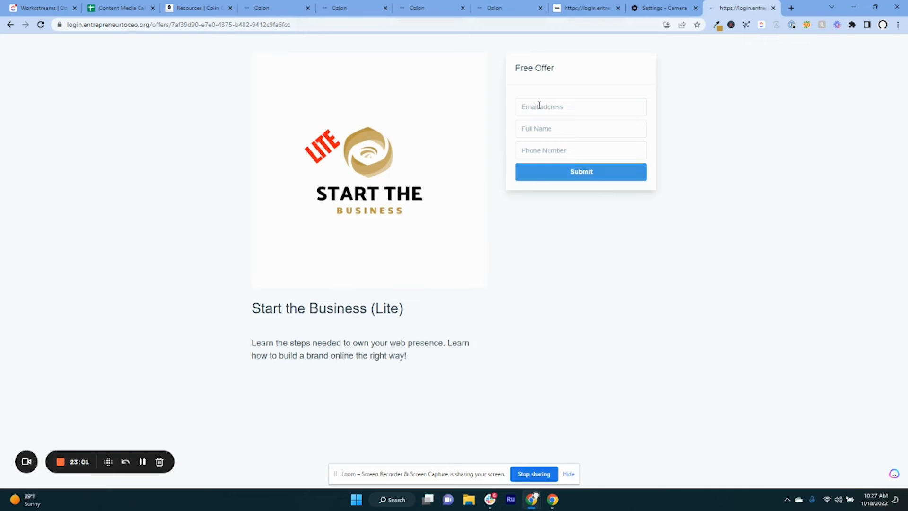
pyautogui.click(773, 7)
pyautogui.click(580, 115)
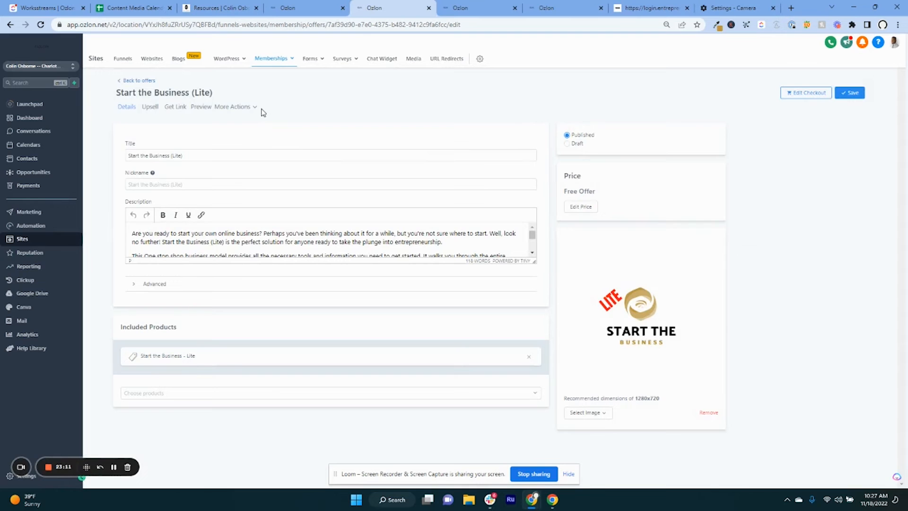
# From the offers list, open the new offer form, examine its fields and product choices, and return without creating an offer
pyautogui.click(139, 81)
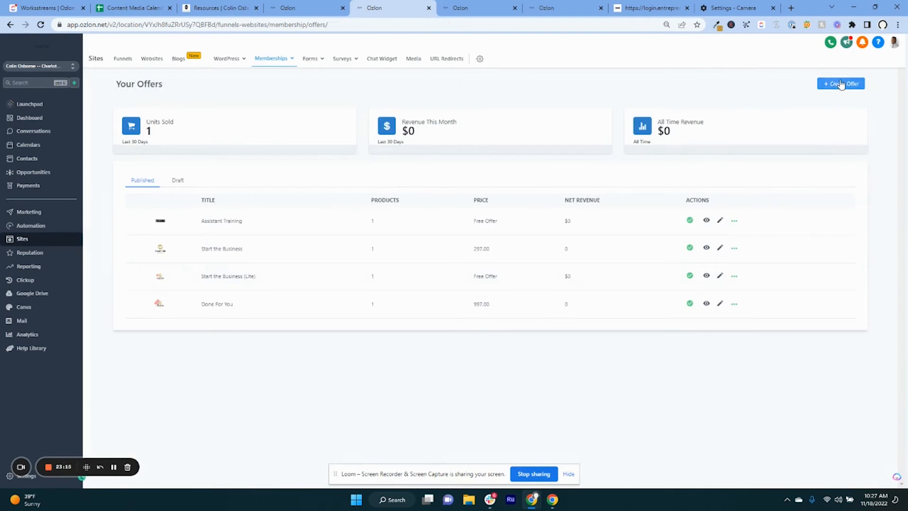
pyautogui.click(841, 83)
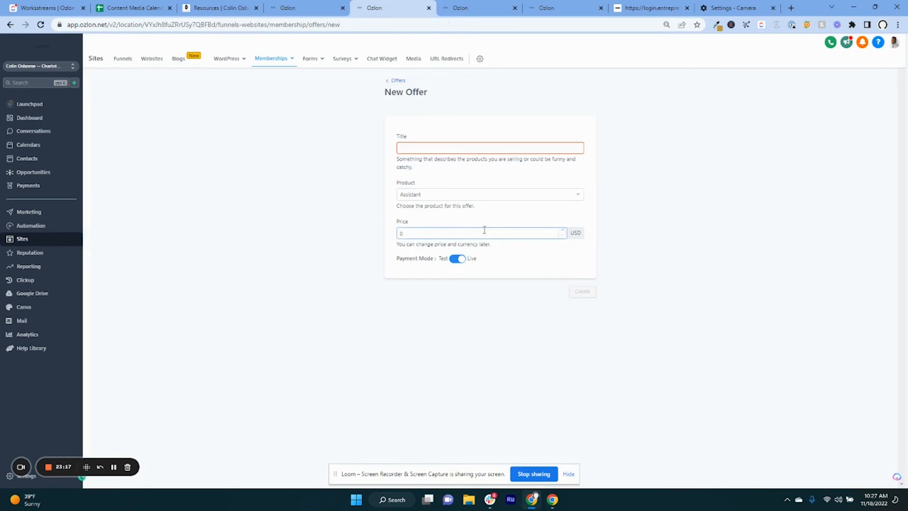
pyautogui.click(528, 199)
pyautogui.click(479, 176)
pyautogui.click(399, 81)
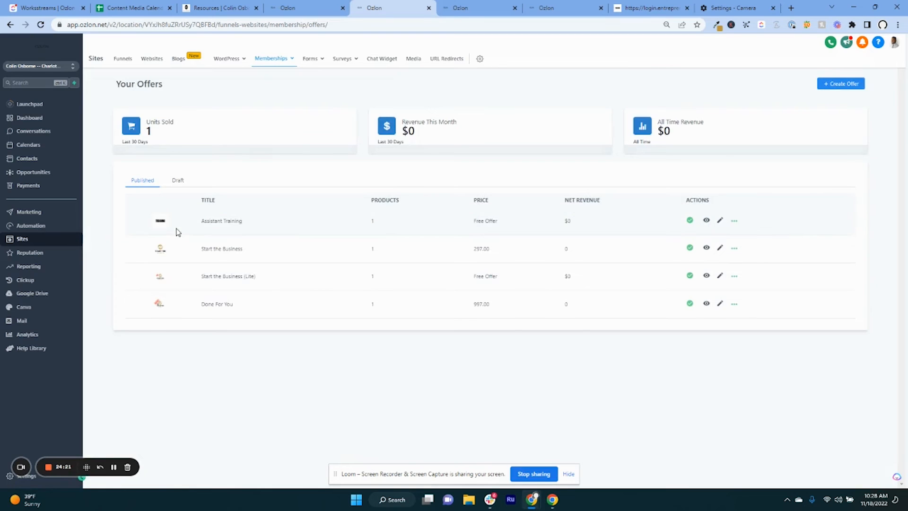
# Go to the automation workflows list and open the Start the Business Lite (Free) Opt in Confirmation workflow
pyautogui.moveTo(283, 59)
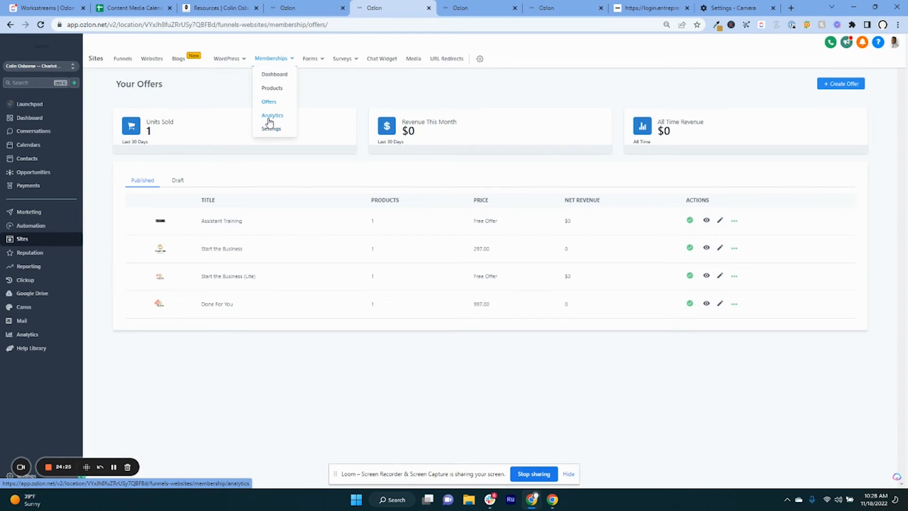
pyautogui.click(473, 7)
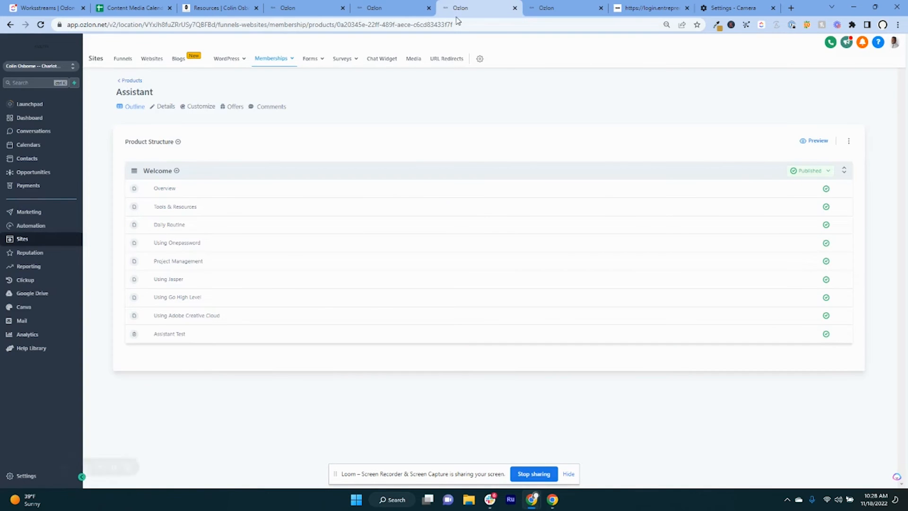
pyautogui.click(530, 8)
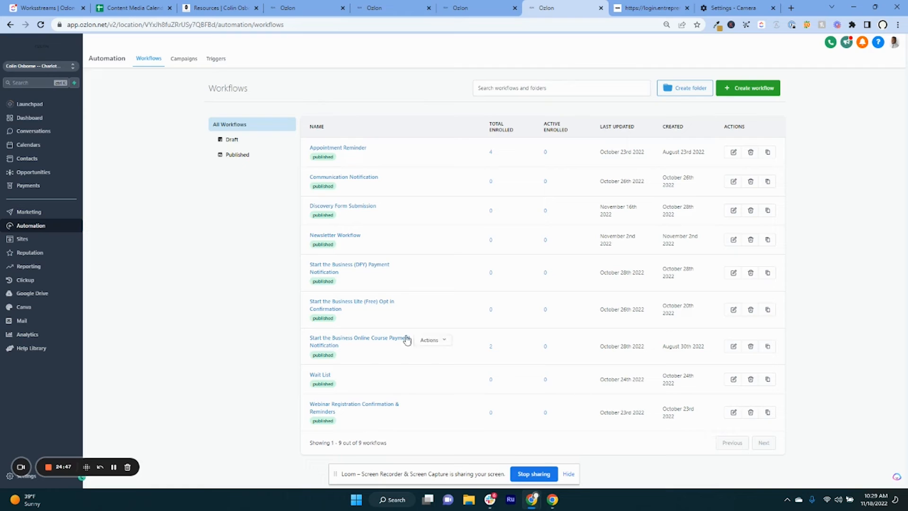
pyautogui.click(363, 303)
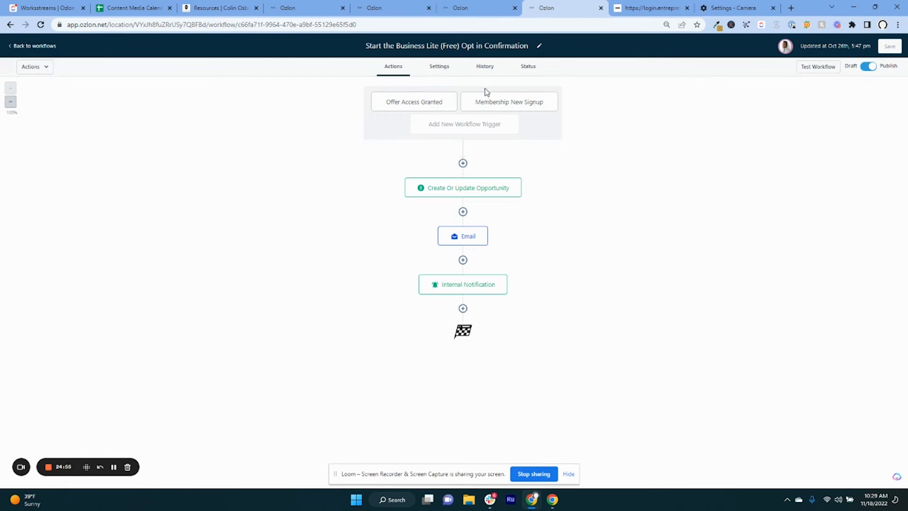
# Load the copied offer share link in the browser tab that holds the Assistant course preview
pyautogui.click(651, 7)
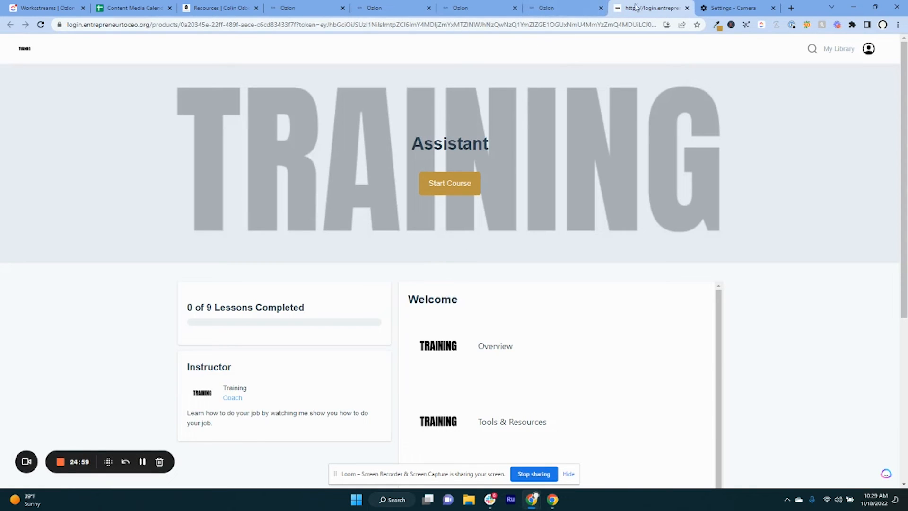
pyautogui.click(624, 21)
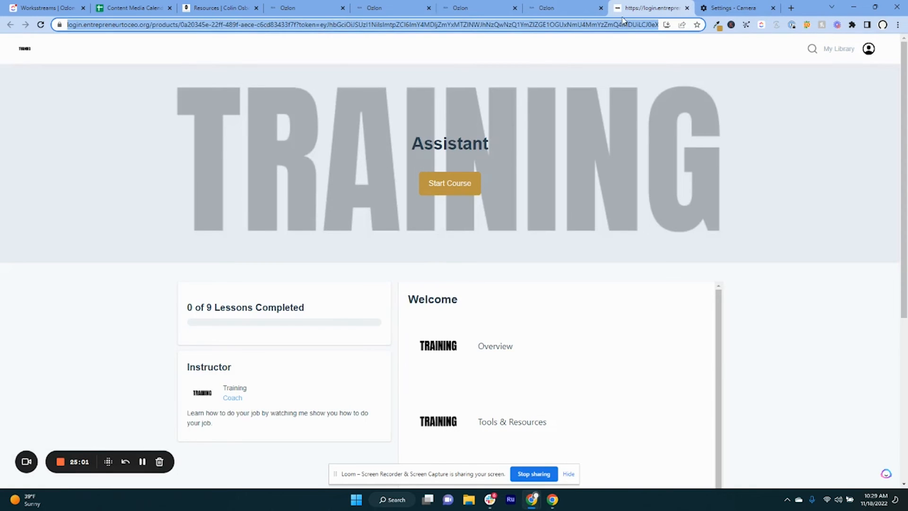
pyautogui.hotkey('ctrl', 'v')
pyautogui.press('Return')
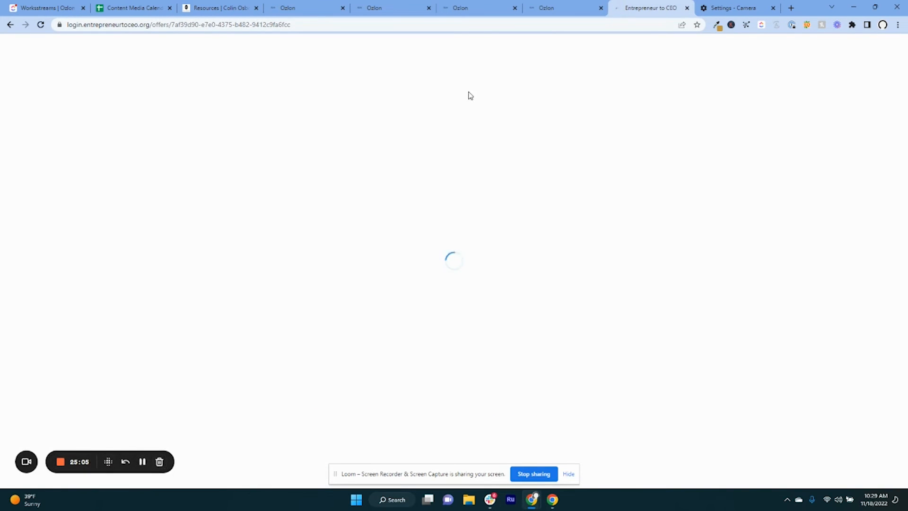
# Back in the Lite opt-in workflow, compare the settings of the Offer Access Granted and Membership New Signup triggers
pyautogui.click(585, 7)
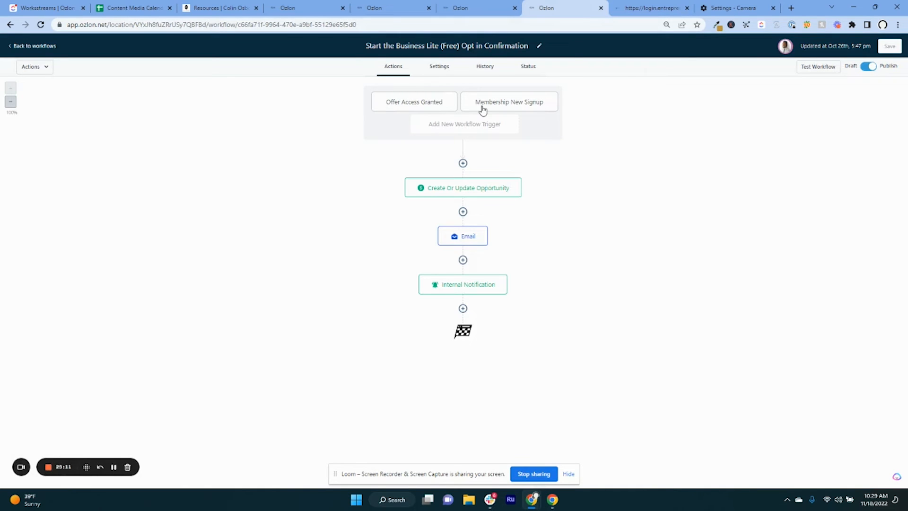
pyautogui.click(435, 102)
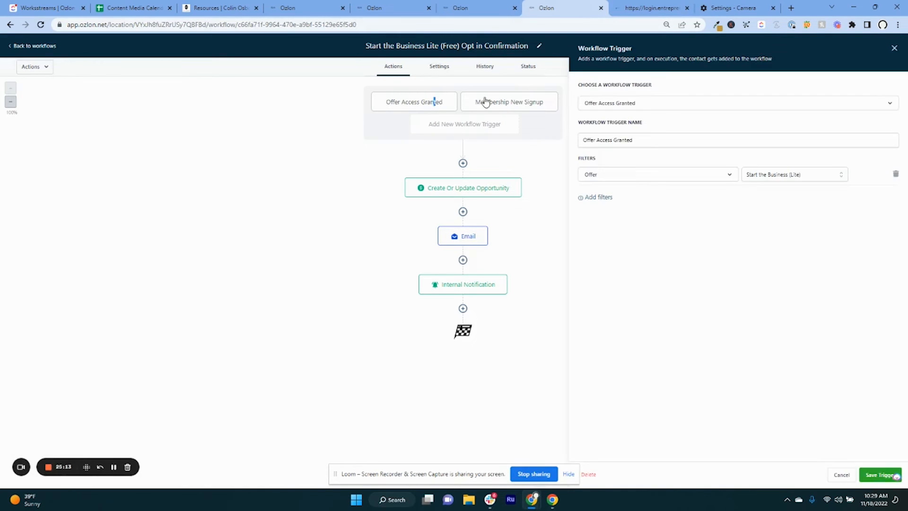
pyautogui.click(475, 102)
pyautogui.click(396, 110)
pyautogui.click(467, 109)
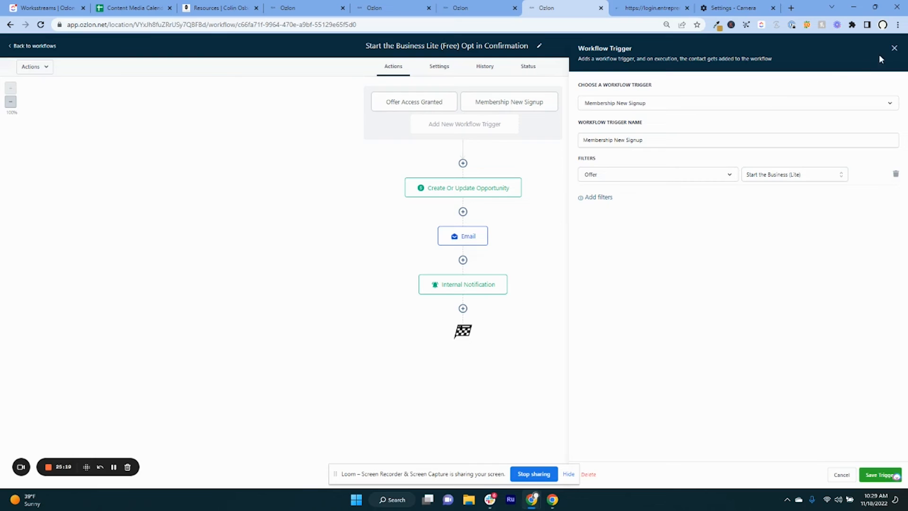
pyautogui.click(893, 48)
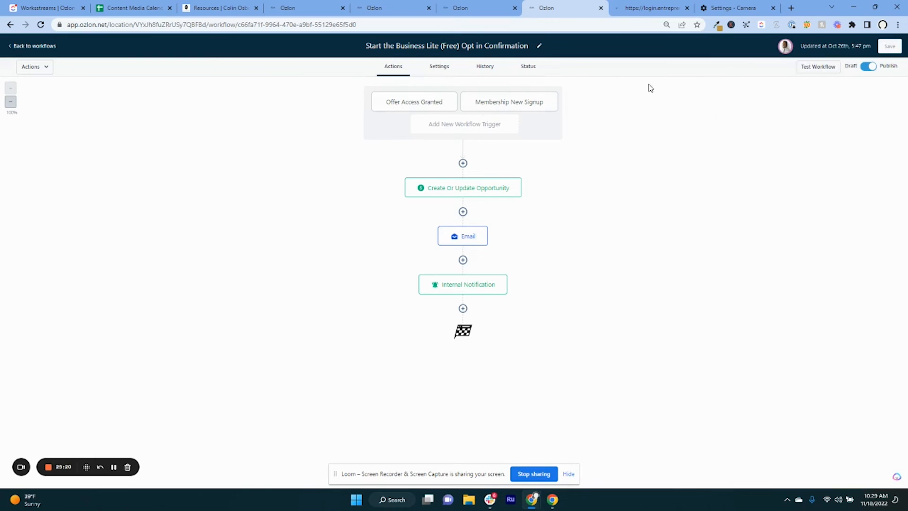
pyautogui.click(427, 103)
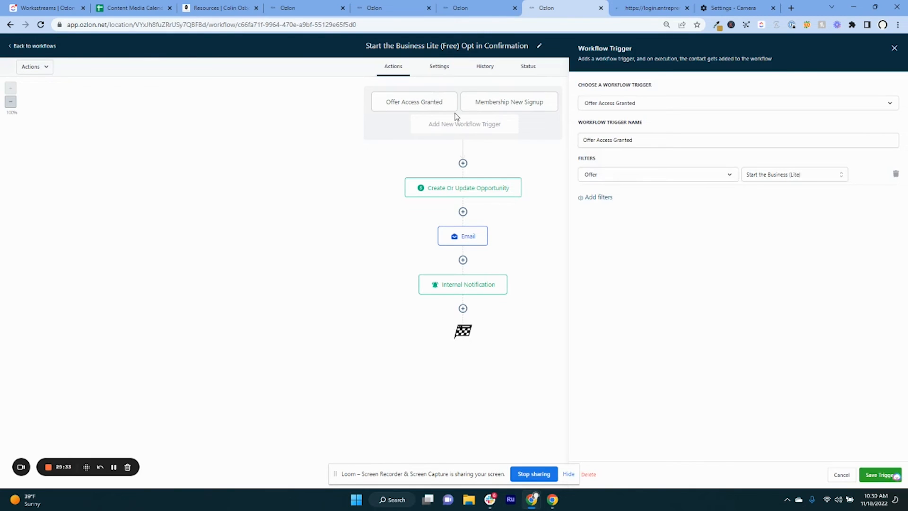
pyautogui.click(894, 47)
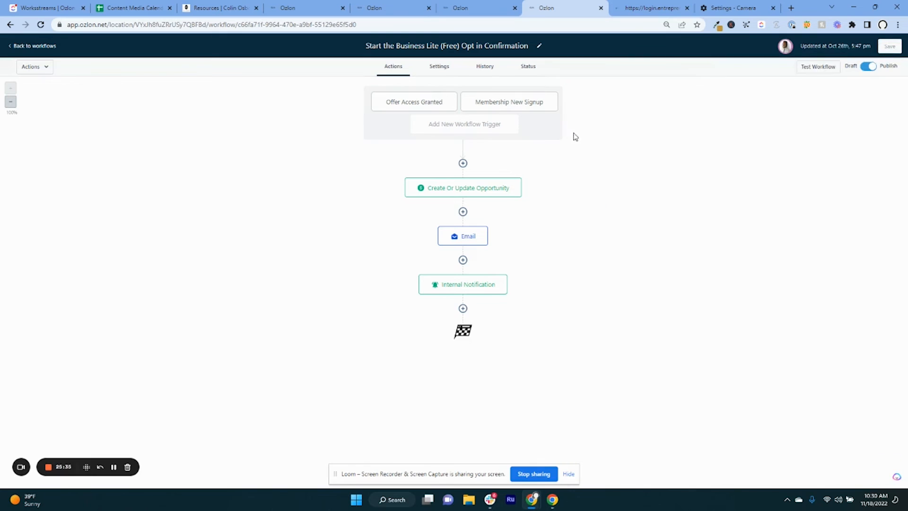
pyautogui.click(491, 107)
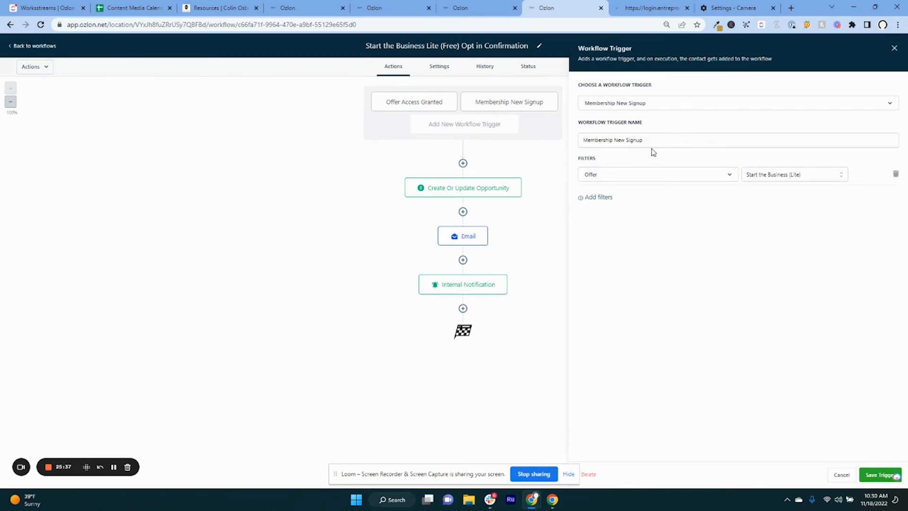
pyautogui.click(448, 109)
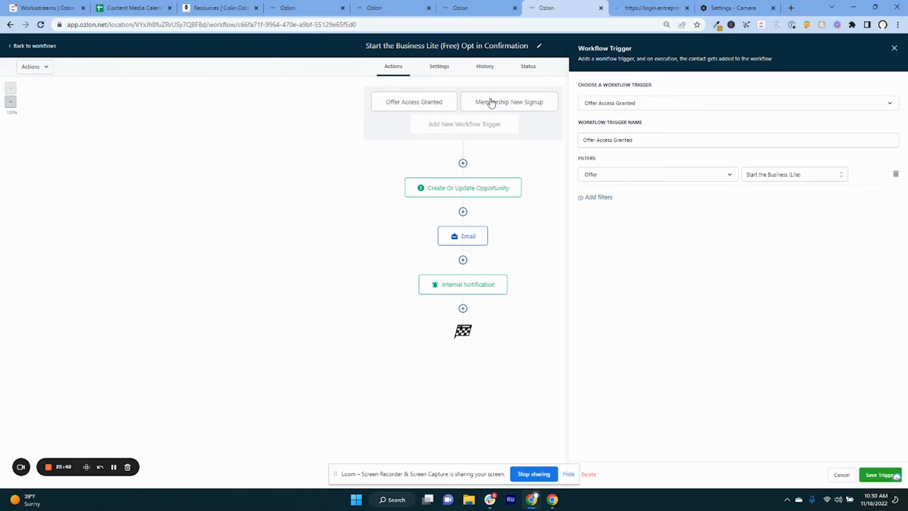
# Open the Free Training funnel, view its live landing page, and bring up the page's free training sign-up form
pyautogui.click(293, 8)
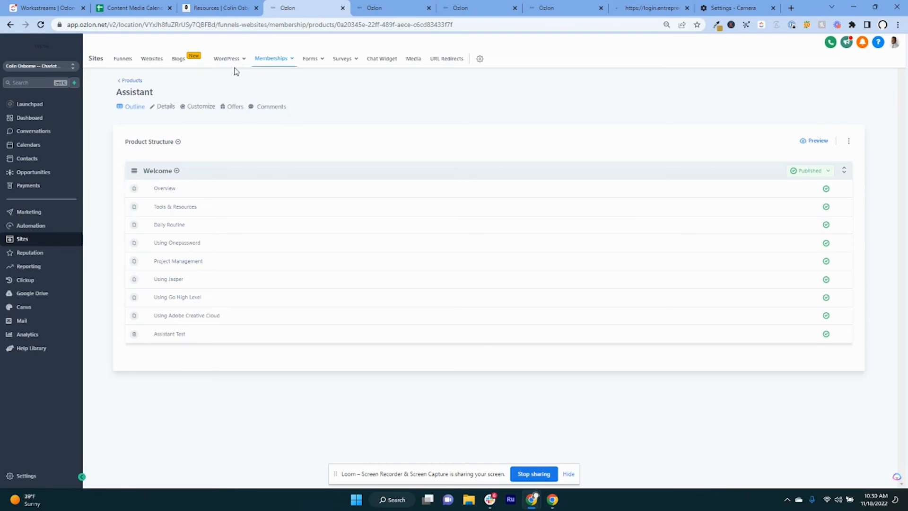
pyautogui.click(122, 60)
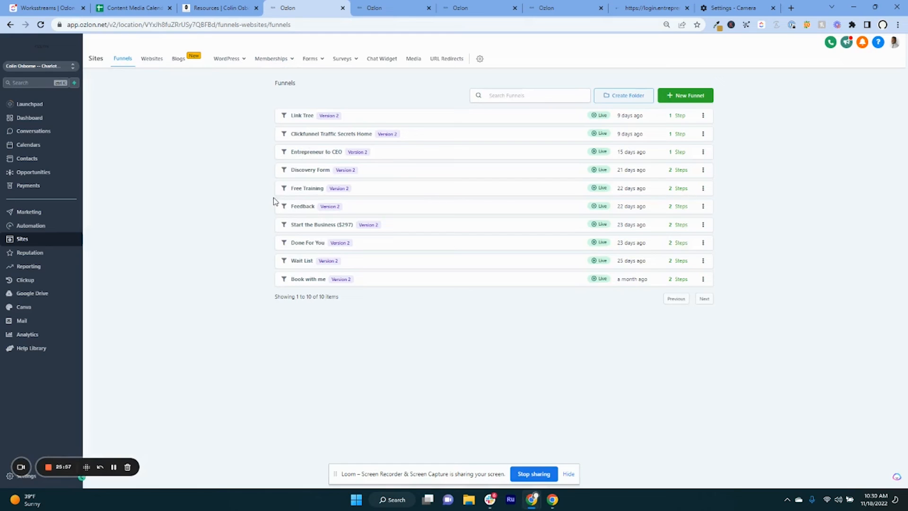
pyautogui.click(297, 190)
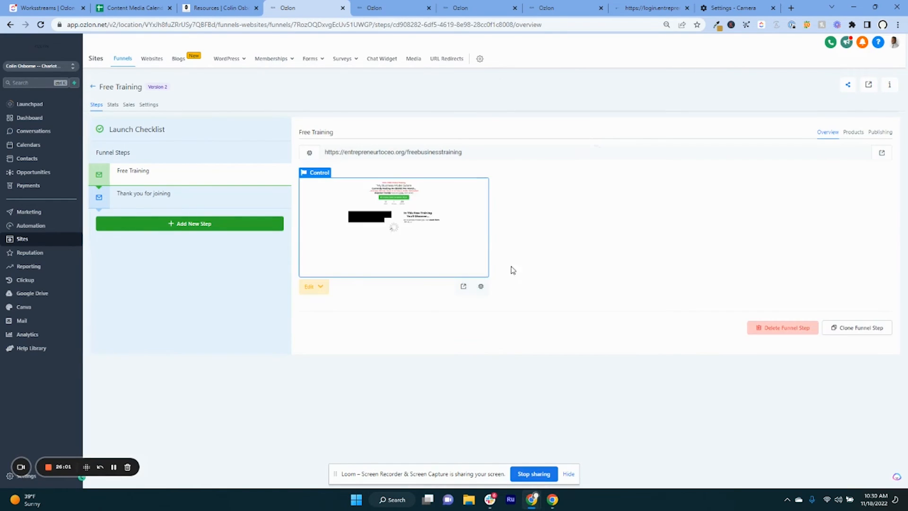
pyautogui.click(882, 154)
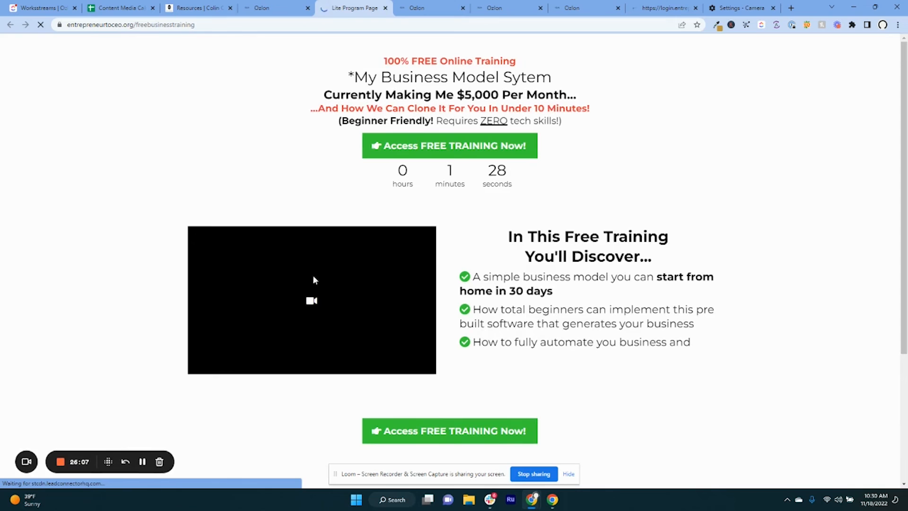
pyautogui.click(371, 153)
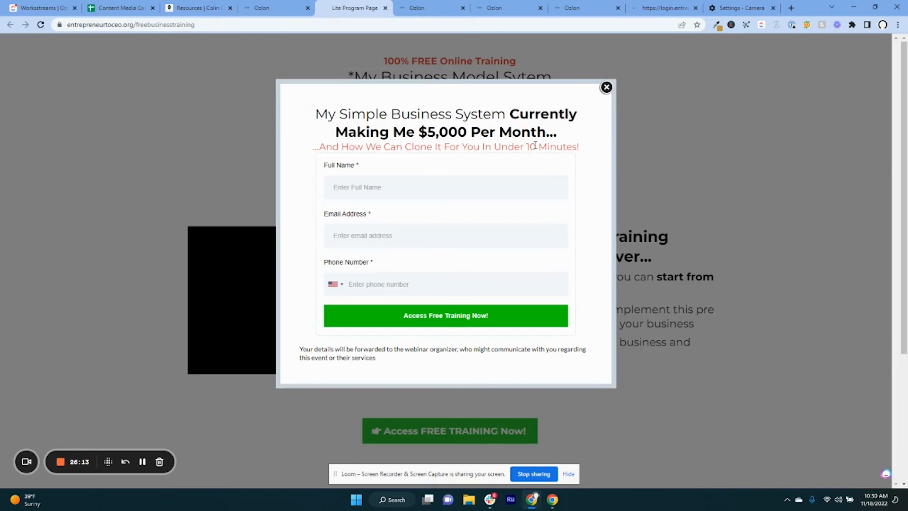
# Return to the Lite opt-in workflow and examine its Email and Internal Notification actions, closing each without saving
pyautogui.click(276, 7)
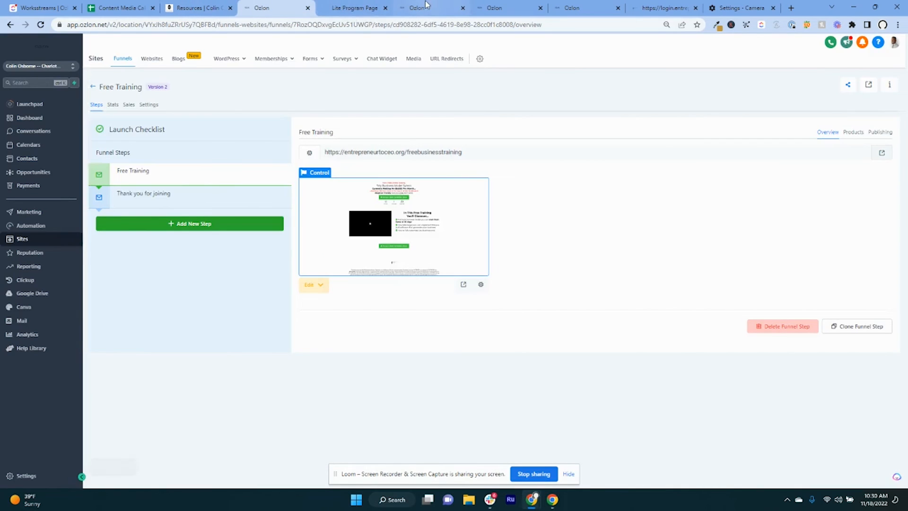
pyautogui.click(425, 5)
pyautogui.click(487, 7)
pyautogui.click(584, 6)
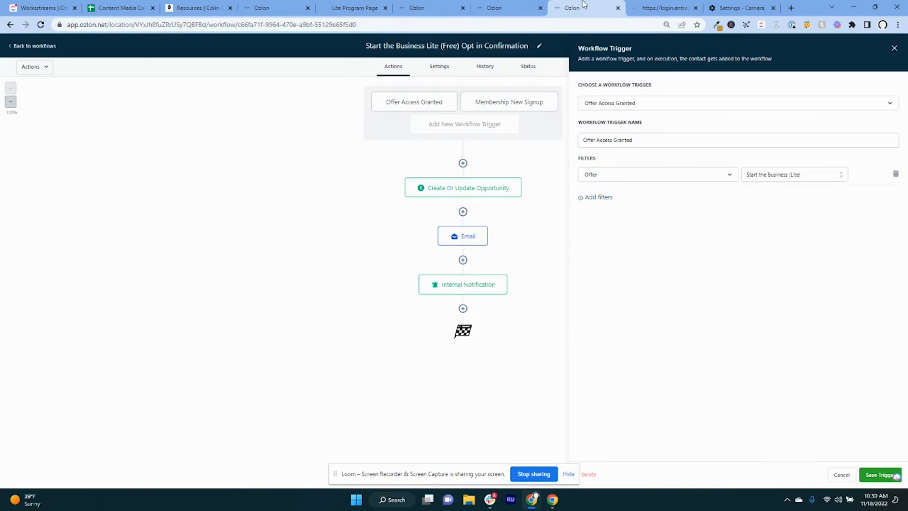
pyautogui.click(474, 239)
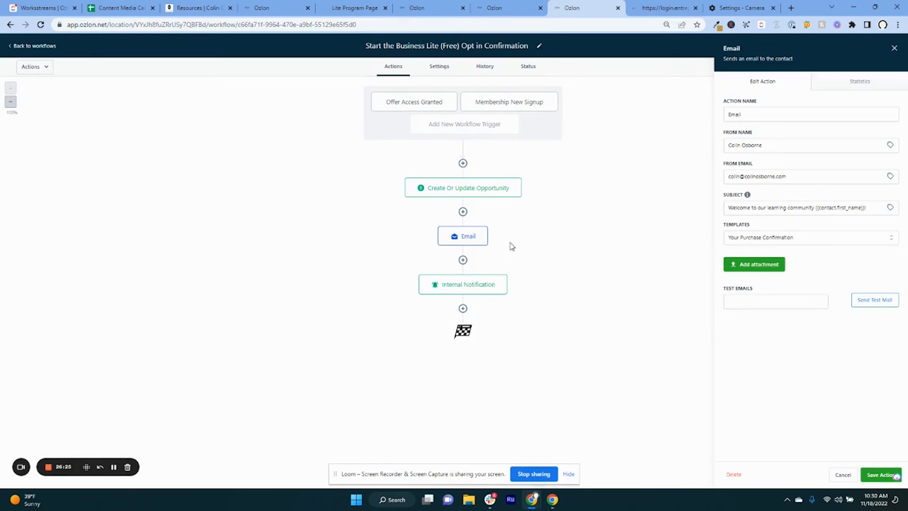
pyautogui.click(894, 48)
pyautogui.click(440, 293)
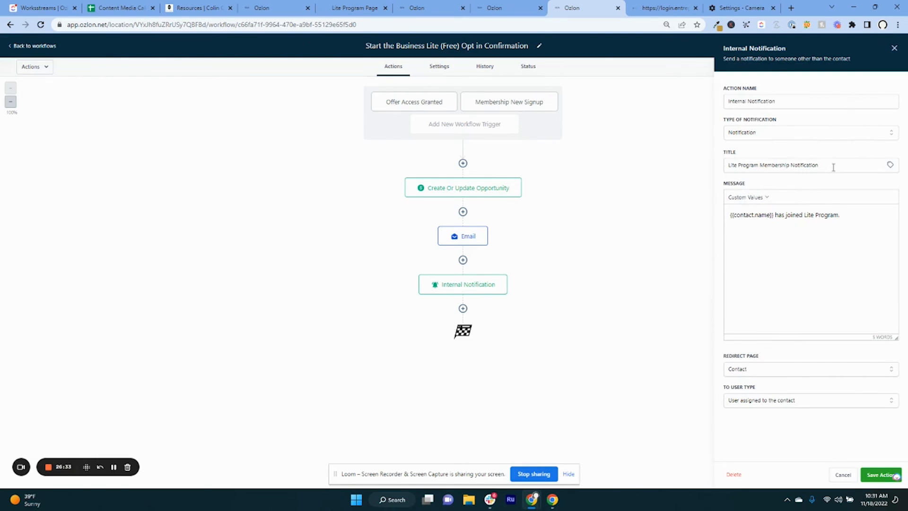
pyautogui.click(833, 478)
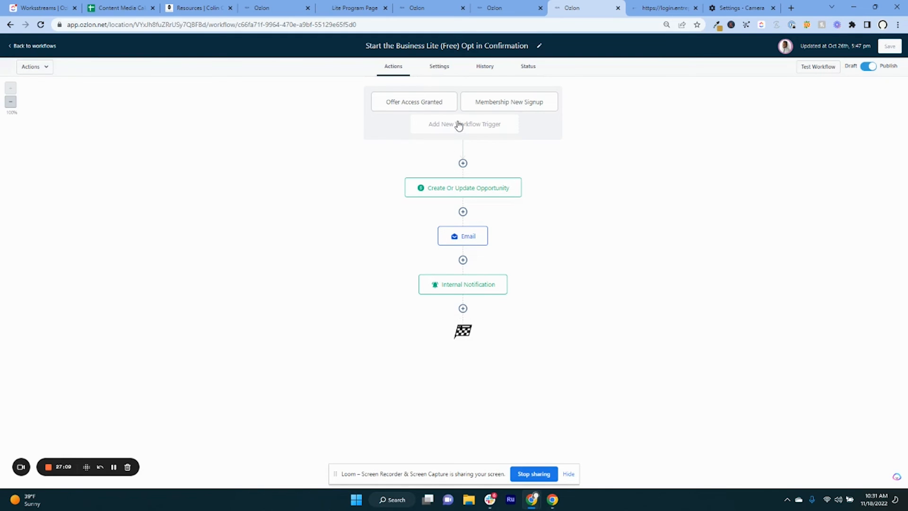
# Open the Start the Business (DFY) Payment Notification workflow and examine the settings of its three triggers
pyautogui.click(29, 47)
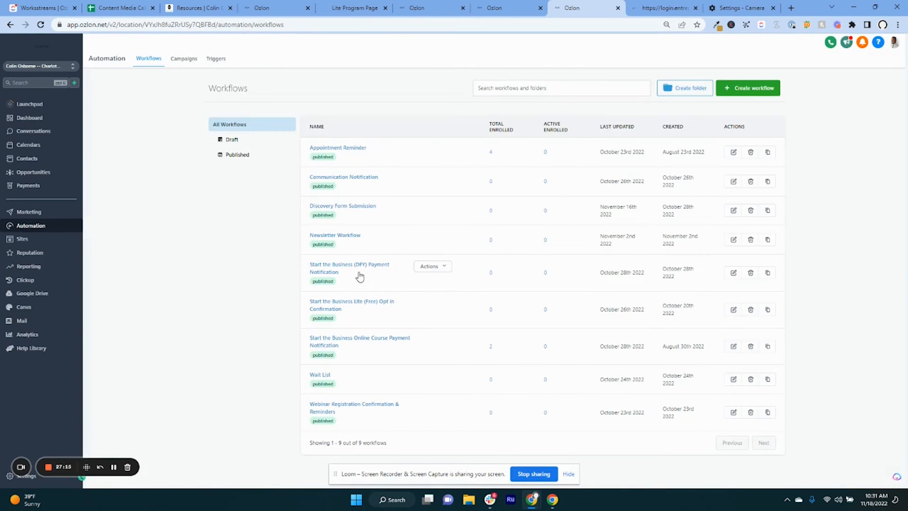
pyautogui.click(364, 266)
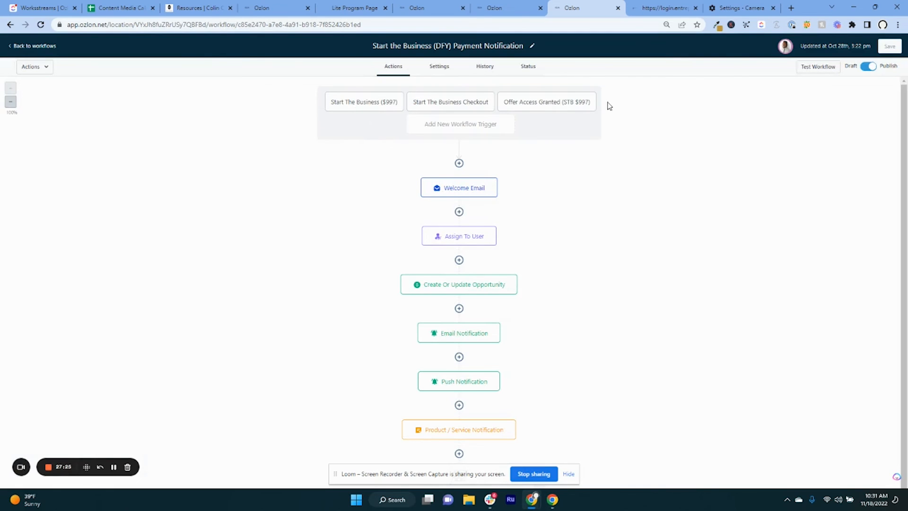
pyautogui.click(375, 111)
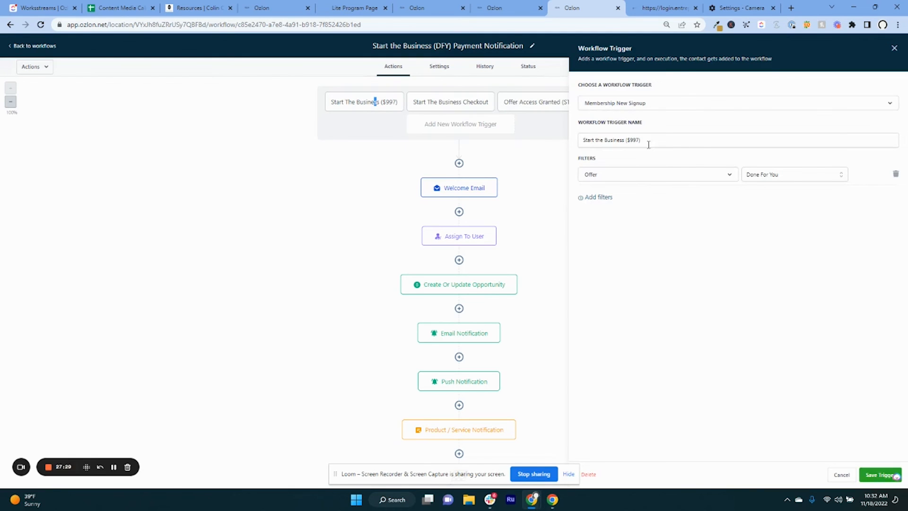
pyautogui.click(441, 104)
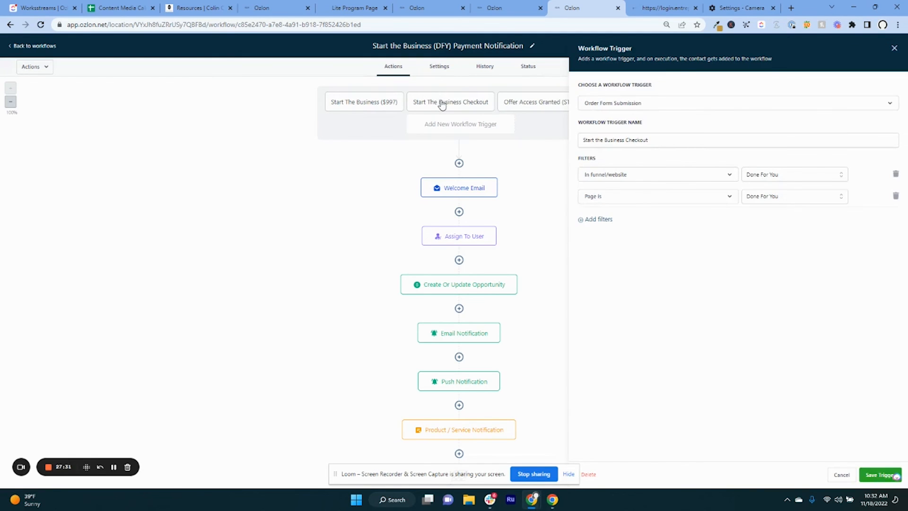
pyautogui.click(508, 103)
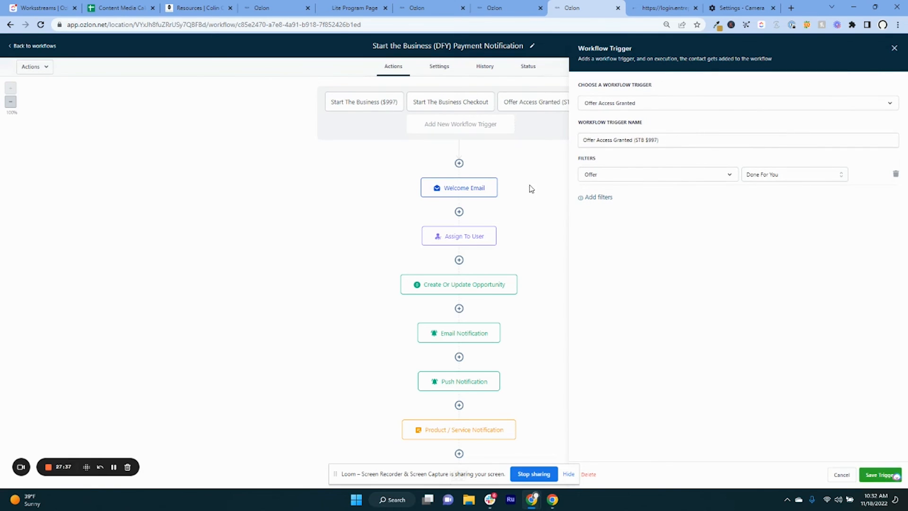
pyautogui.click(389, 107)
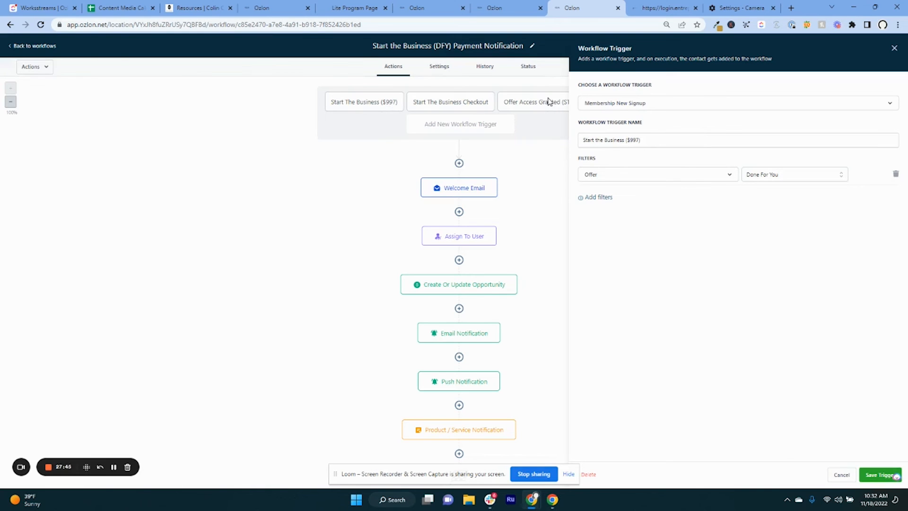
pyautogui.click(894, 48)
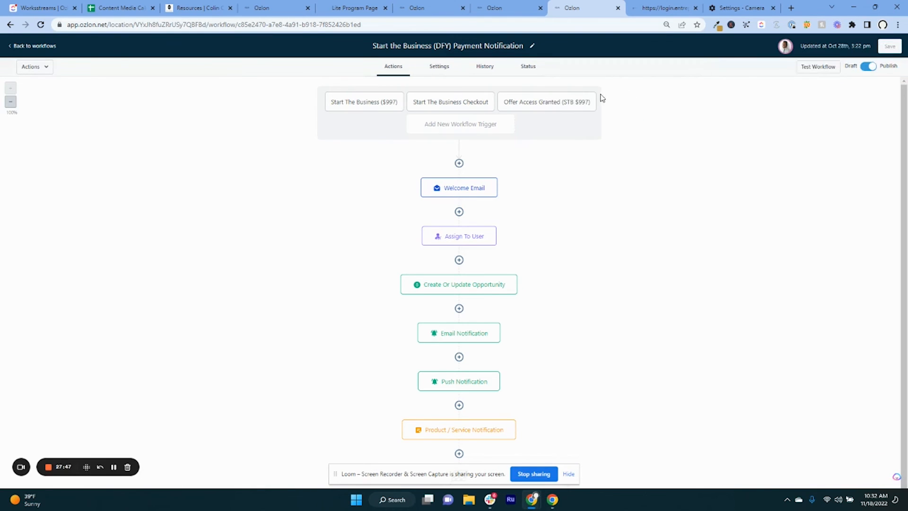
pyautogui.click(560, 105)
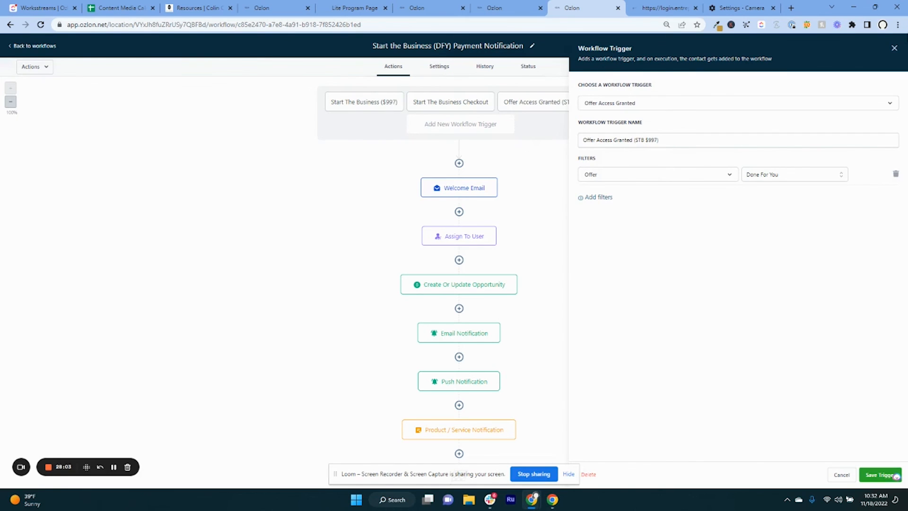
pyautogui.click(893, 48)
# Examine the workflow's Welcome Email, Assign To User, Create Or Update Opportunity, Email Notification and Product / Service Notification actions
pyautogui.click(487, 188)
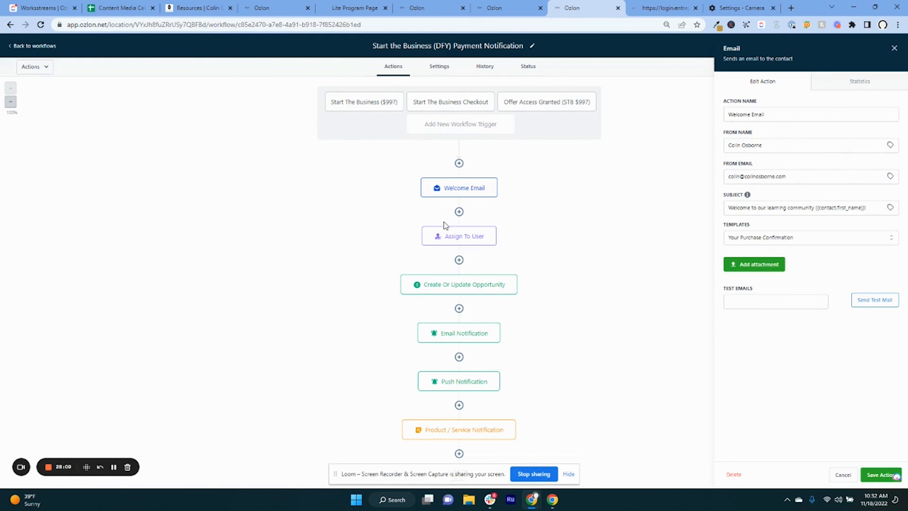
pyautogui.click(449, 239)
pyautogui.click(486, 292)
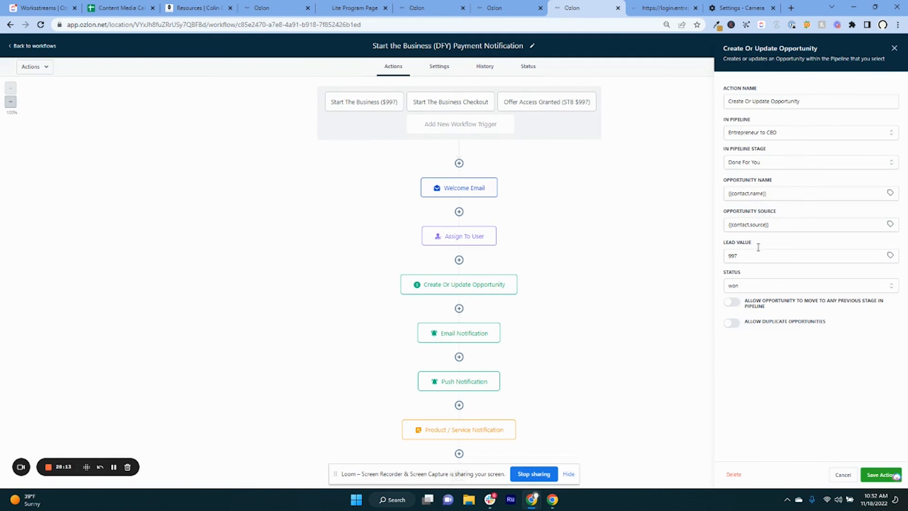
pyautogui.click(455, 337)
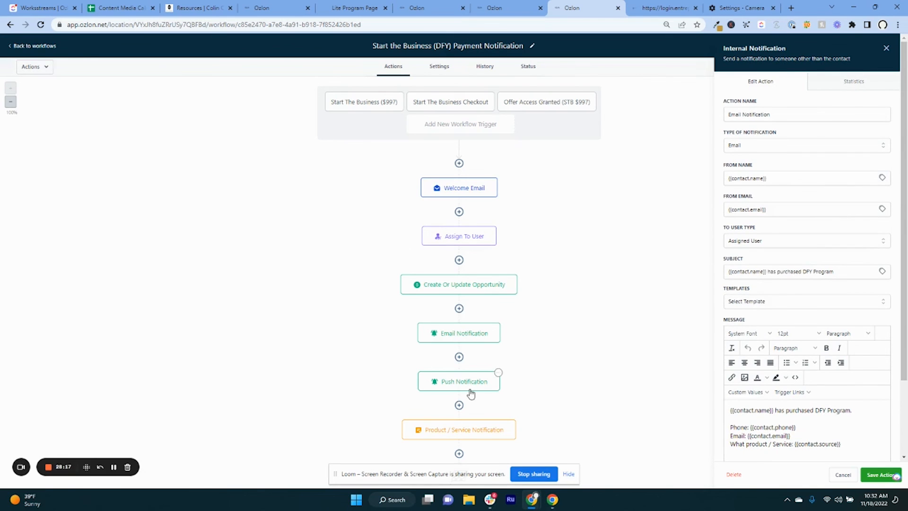
pyautogui.scroll(-1, 477, 357)
pyautogui.scroll(-2, 479, 359)
pyautogui.click(506, 417)
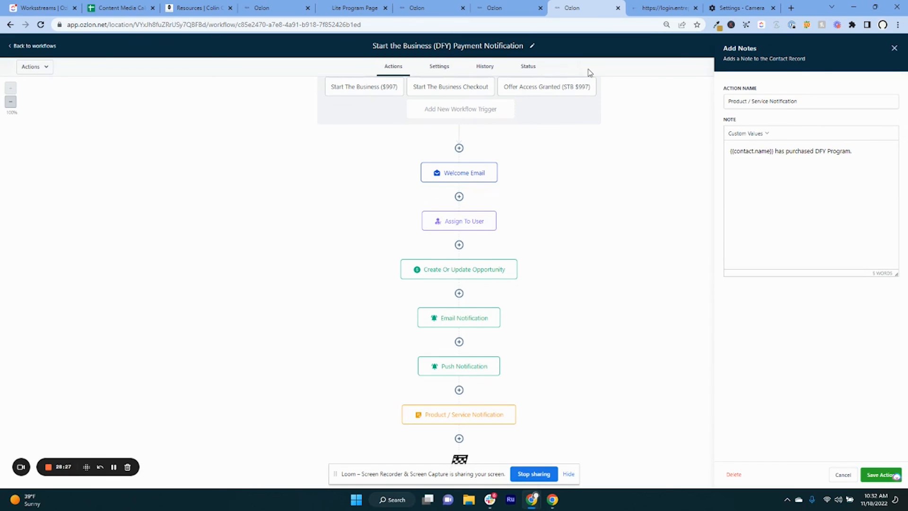
# From the public website's Entrepreneur to CEO page, open the programs library and view its My Courses and All Courses lists
pyautogui.click(504, 9)
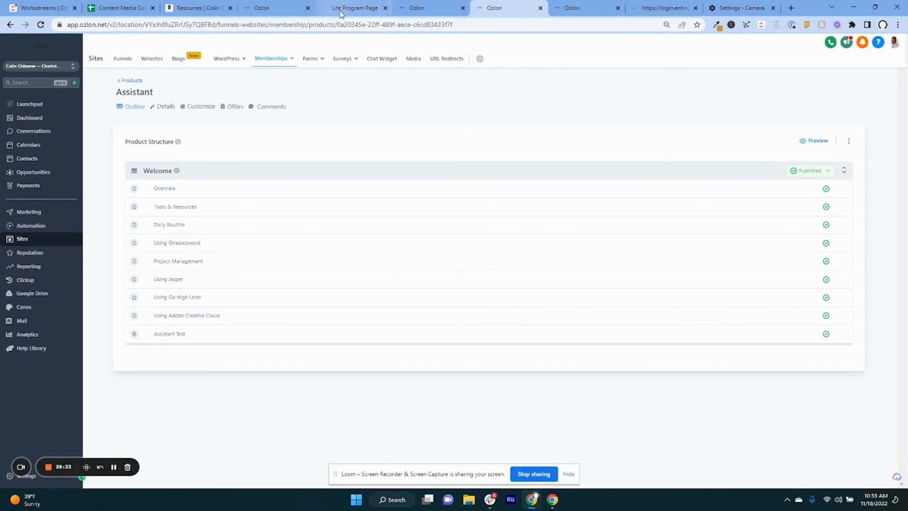
pyautogui.click(203, 7)
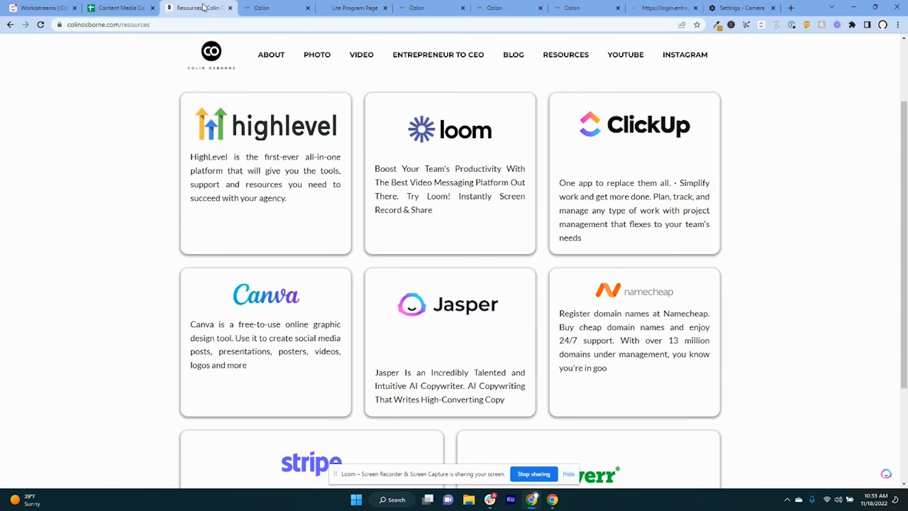
pyautogui.click(441, 59)
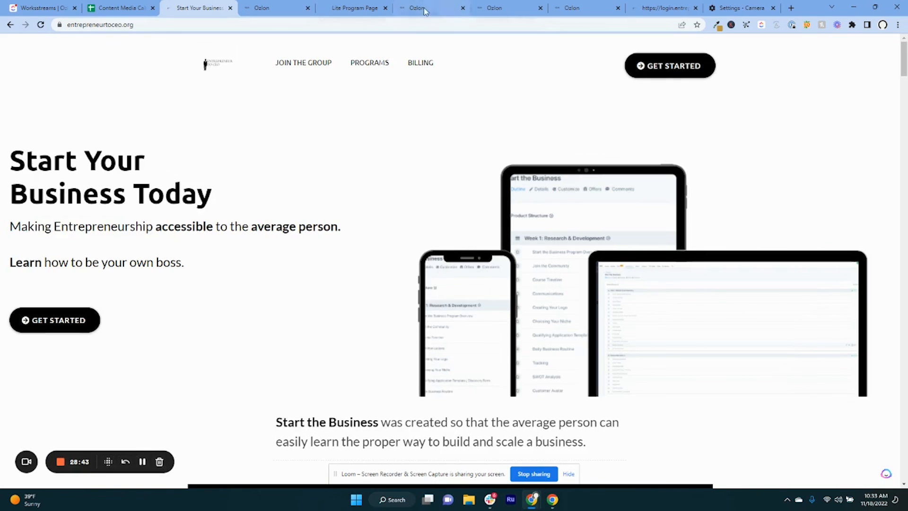
pyautogui.moveTo(371, 65)
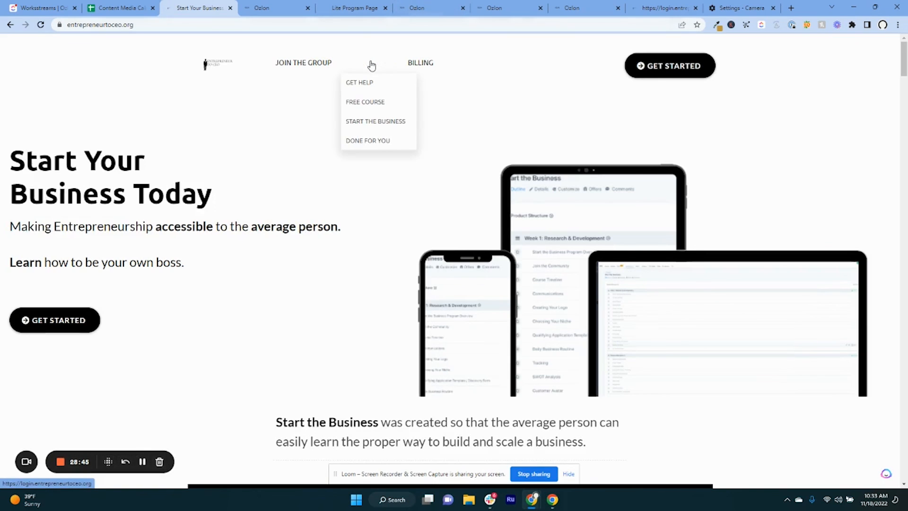
pyautogui.click(372, 66)
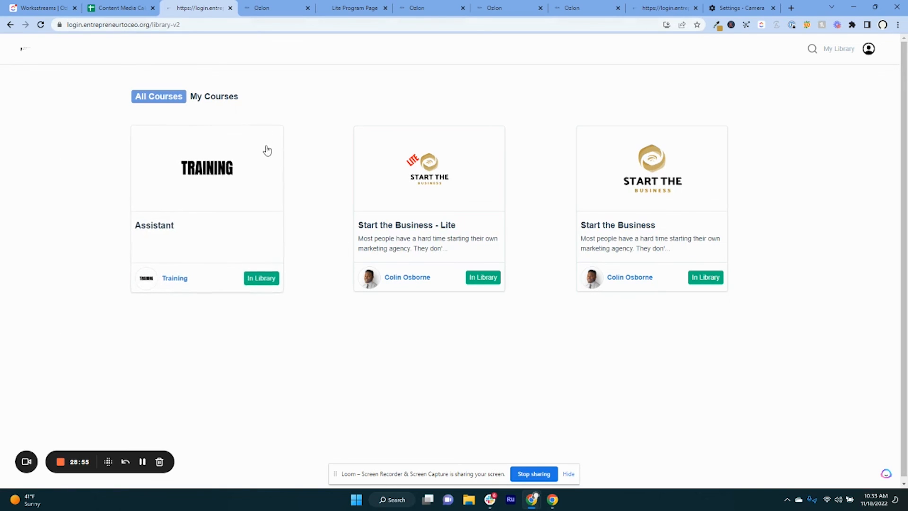
pyautogui.click(217, 97)
pyautogui.click(158, 98)
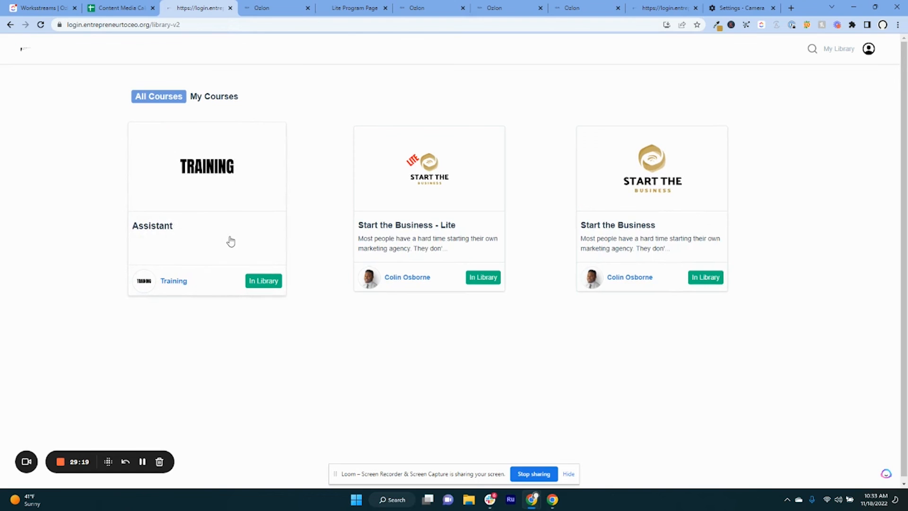
# Open the Assistant course from the library, look over its lesson list, and start the course at the Overview lesson
pyautogui.click(220, 208)
pyautogui.scroll(-3, 421, 97)
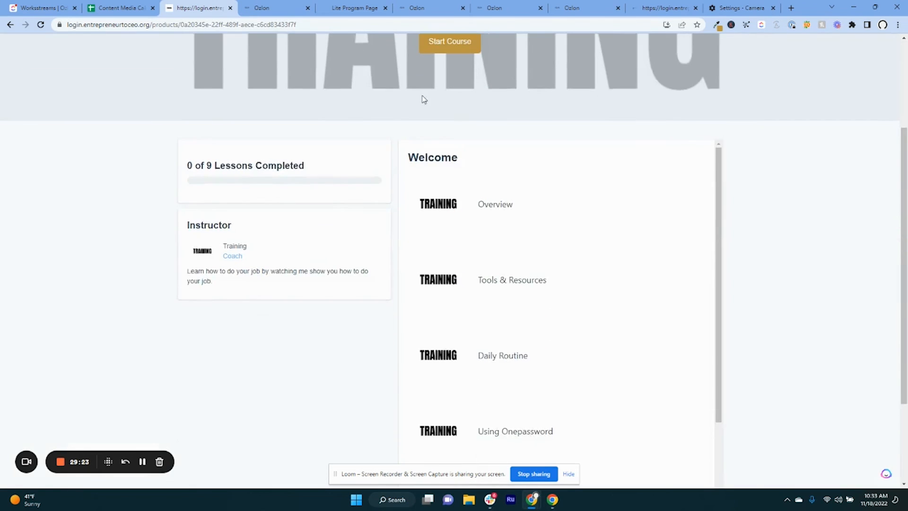
pyautogui.scroll(2, 428, 132)
pyautogui.click(434, 137)
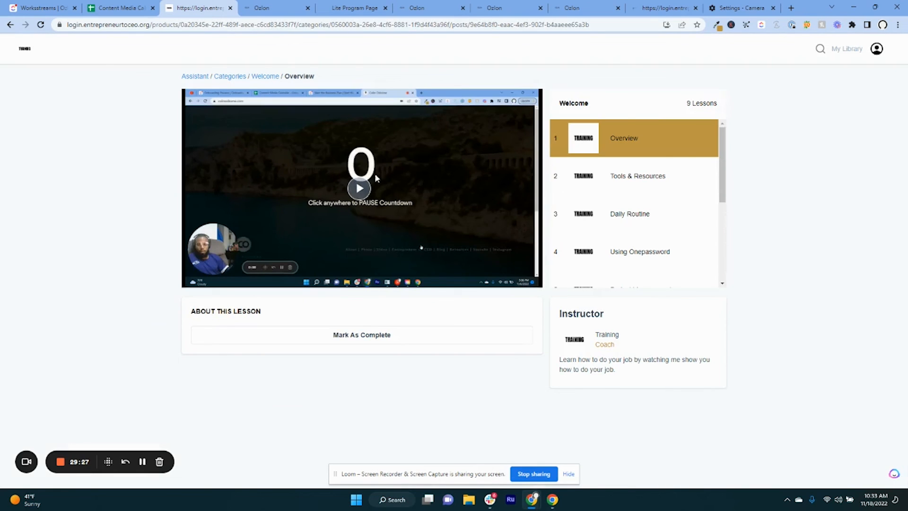
# Read the Daily Routine lesson's notes and open the Using Go High Level lesson
pyautogui.click(654, 215)
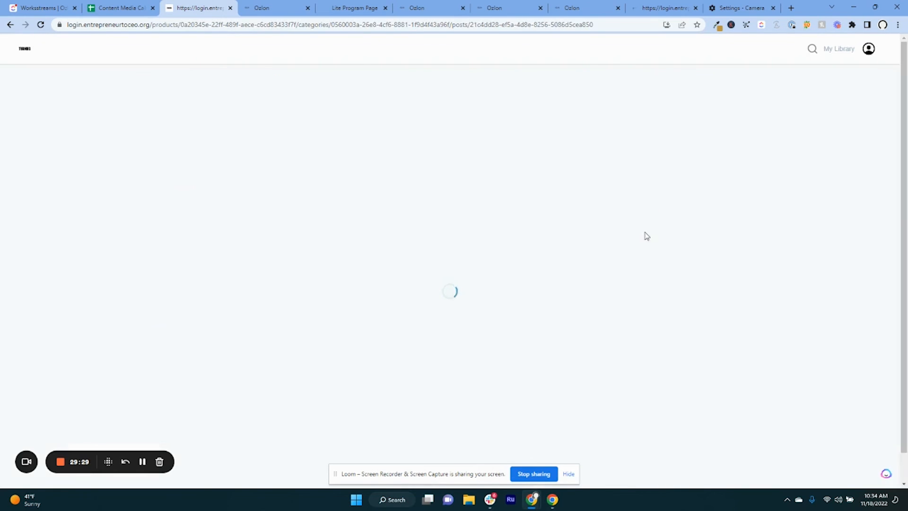
pyautogui.scroll(-3, 644, 235)
pyautogui.scroll(-1, 260, 221)
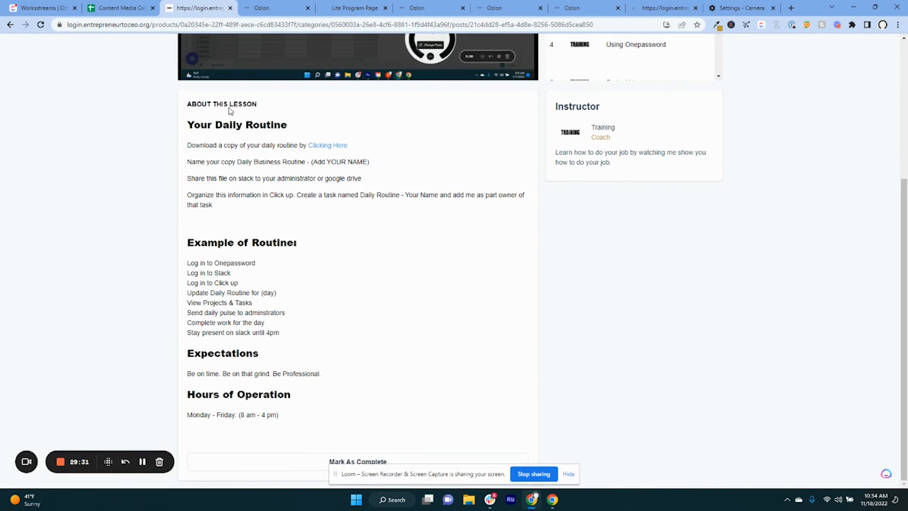
pyautogui.scroll(4, 690, 202)
pyautogui.scroll(-3, 680, 205)
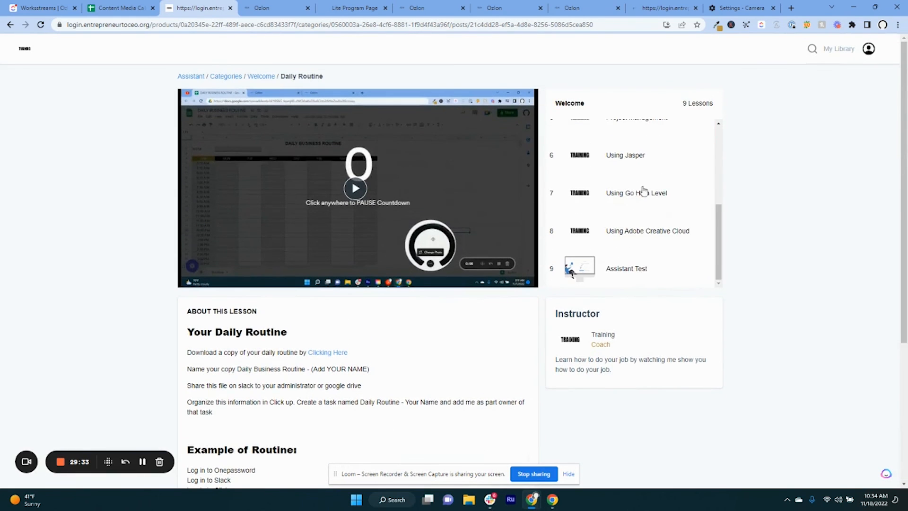
pyautogui.click(639, 193)
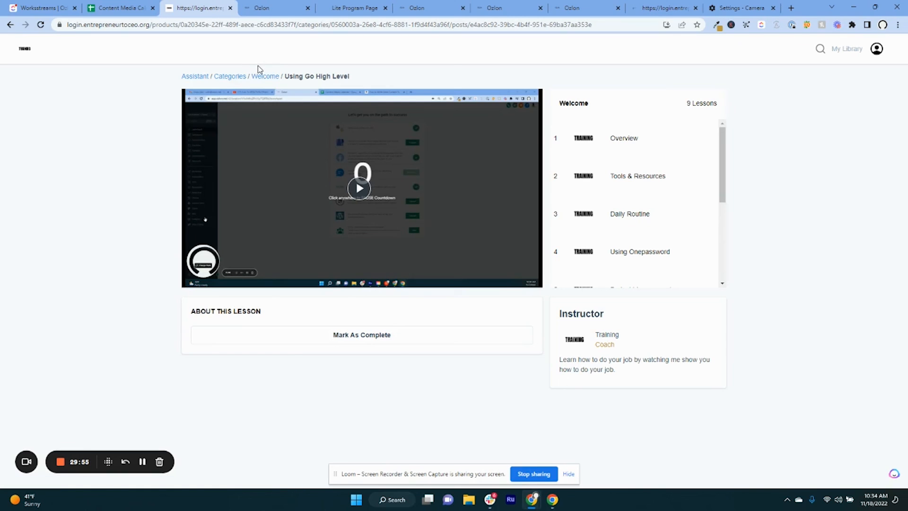
# Open the Assistant Test lesson, start its quiz, and read through all the questions and answer options
pyautogui.scroll(-3, 611, 265)
pyautogui.click(623, 270)
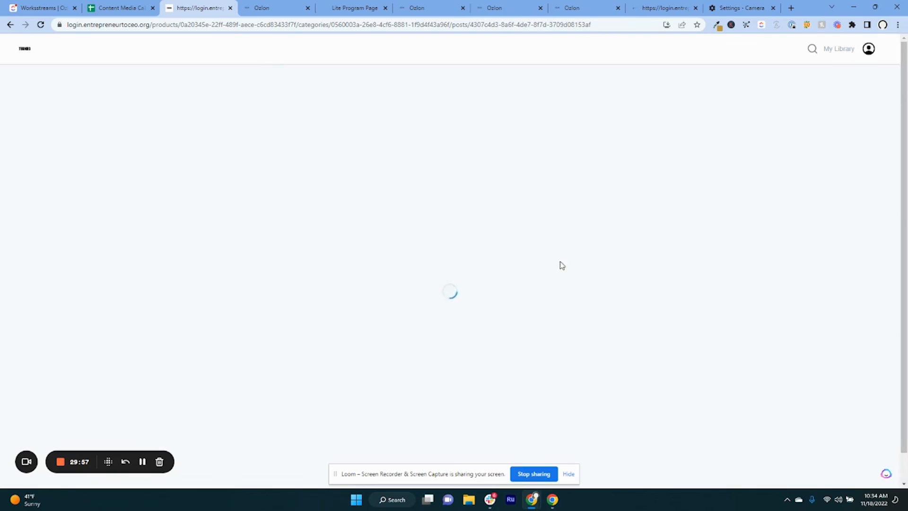
pyautogui.click(354, 317)
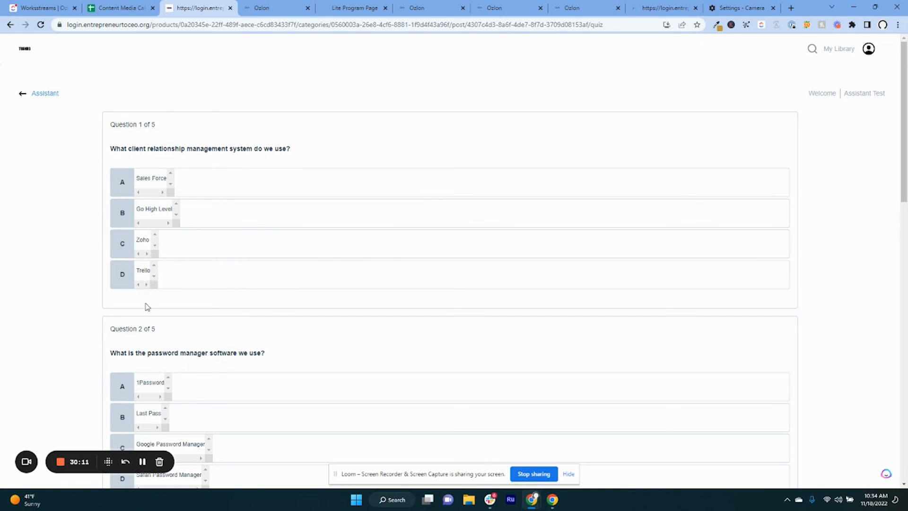
pyautogui.scroll(-2, 154, 340)
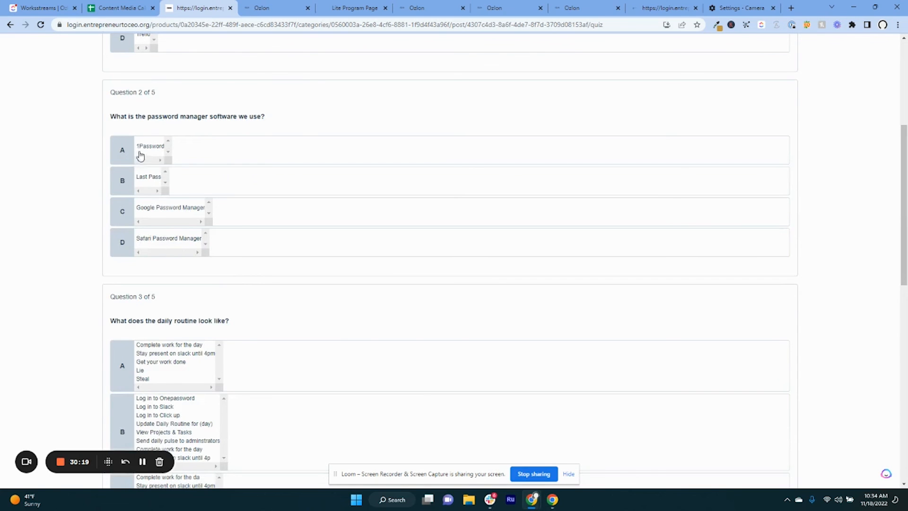
pyautogui.scroll(-3, 144, 165)
pyautogui.scroll(-4, 144, 165)
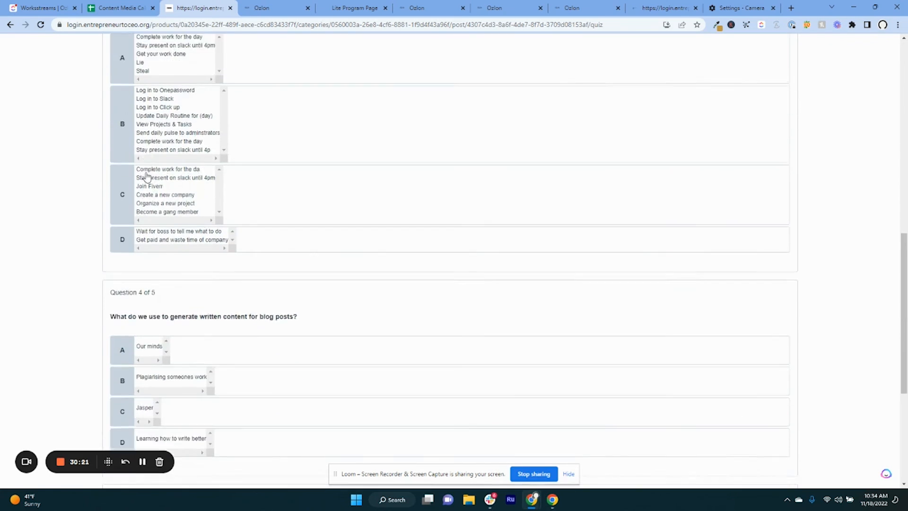
pyautogui.scroll(2, 146, 196)
pyautogui.scroll(3, 147, 208)
pyautogui.scroll(-2, 148, 217)
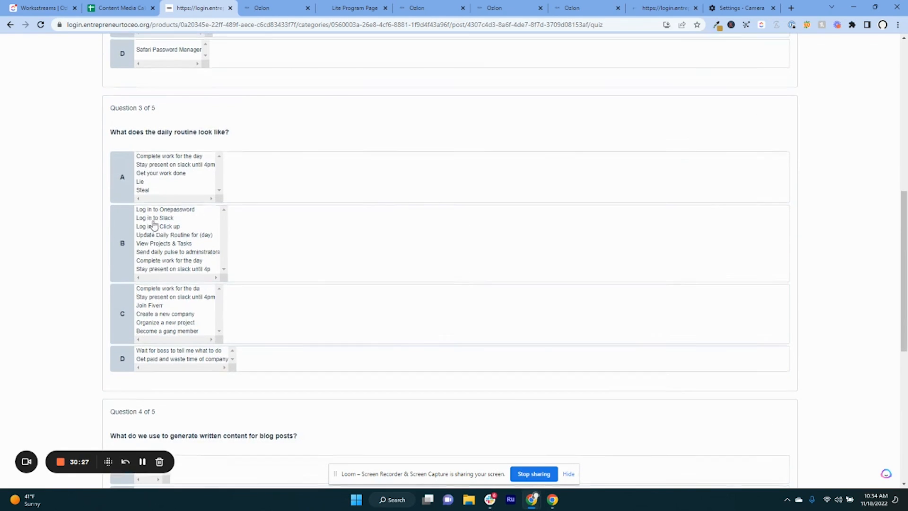
pyautogui.scroll(2, 151, 222)
pyautogui.scroll(-3, 159, 229)
pyautogui.scroll(-5, 163, 244)
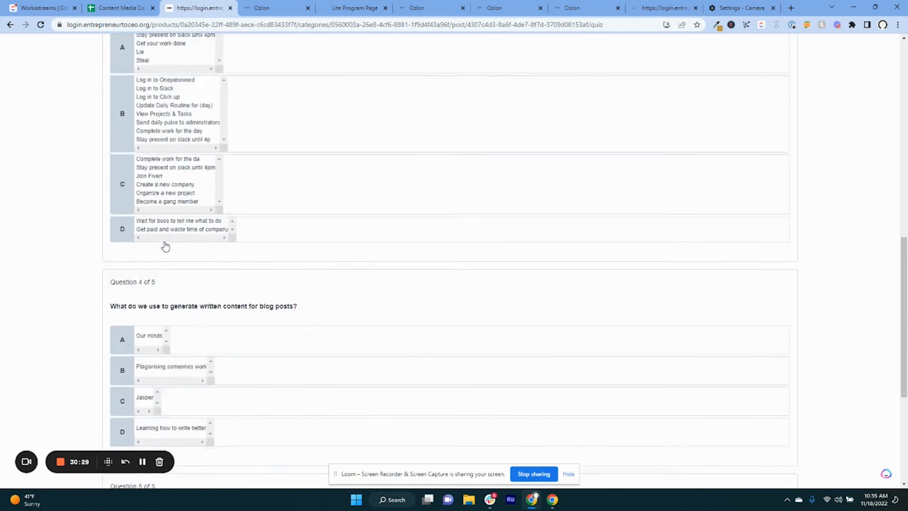
pyautogui.scroll(3, 165, 247)
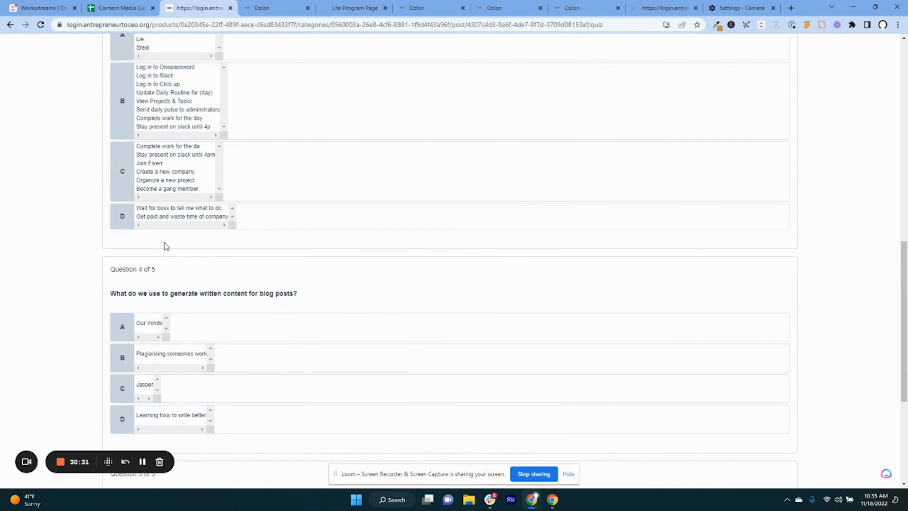
pyautogui.scroll(-1, 165, 246)
pyautogui.scroll(2, 165, 246)
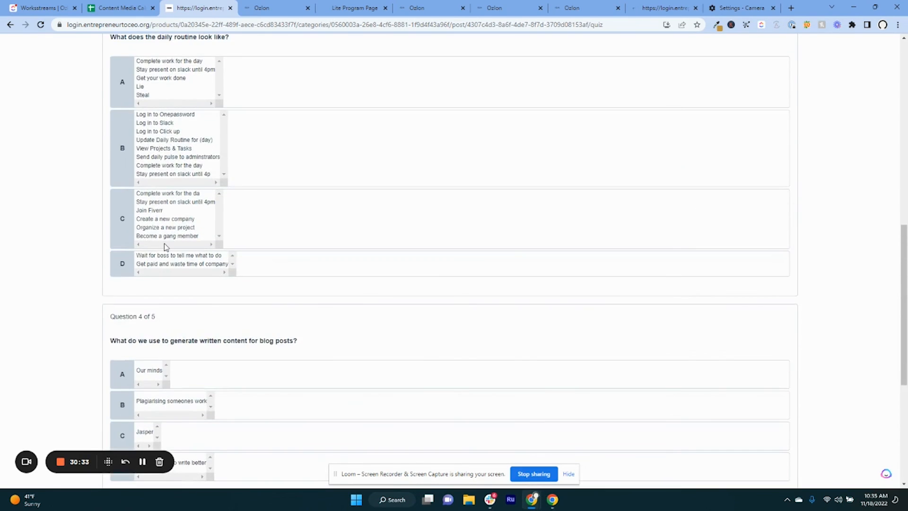
pyautogui.scroll(3, 163, 243)
pyautogui.scroll(-8, 165, 246)
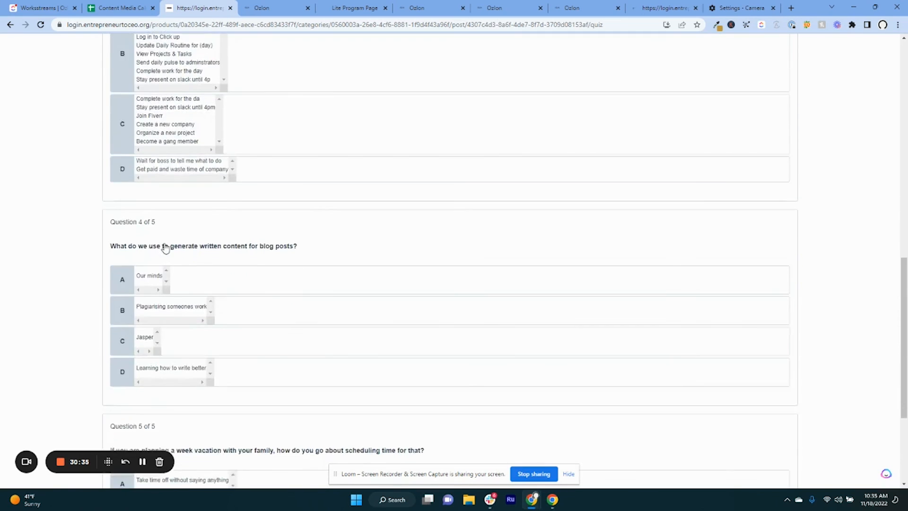
pyautogui.scroll(2, 165, 246)
pyautogui.scroll(-2, 165, 246)
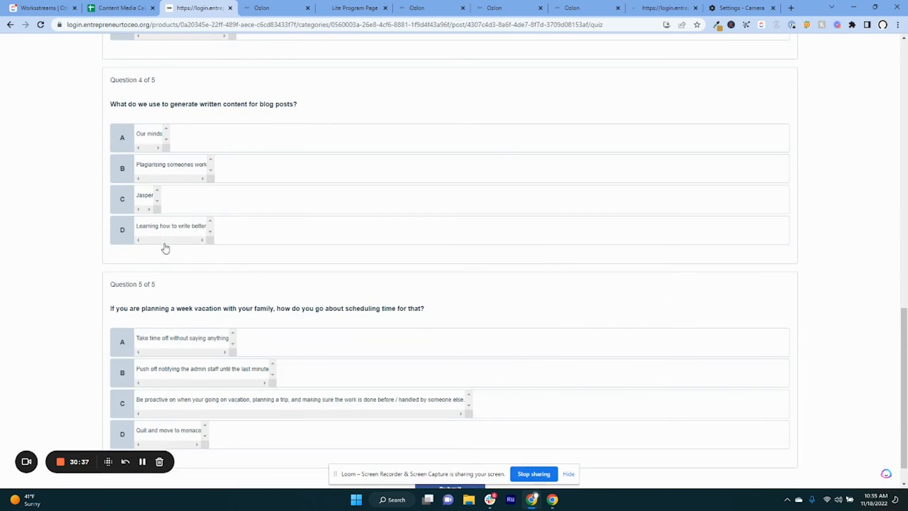
pyautogui.scroll(-1, 165, 247)
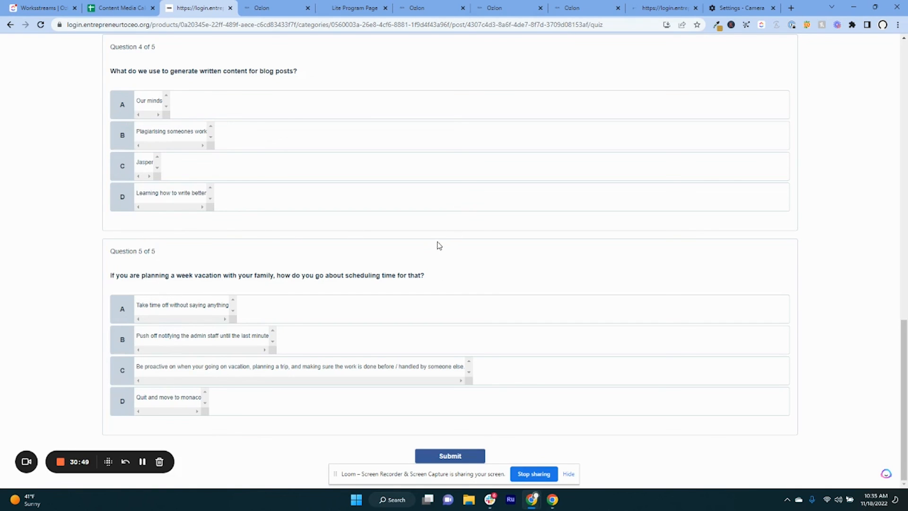
# Leave the quiz without submitting, close the course page, and return through the offers list to the Assistant product outline
pyautogui.click(14, 26)
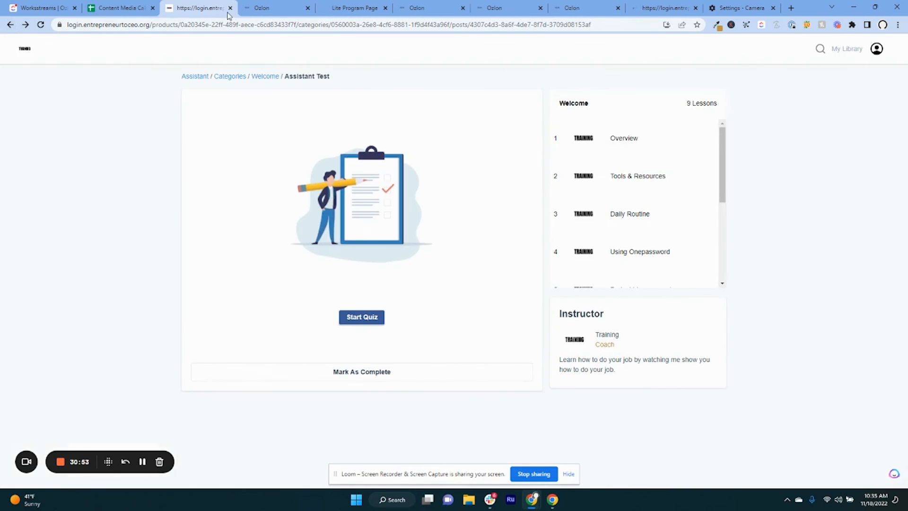
pyautogui.click(230, 8)
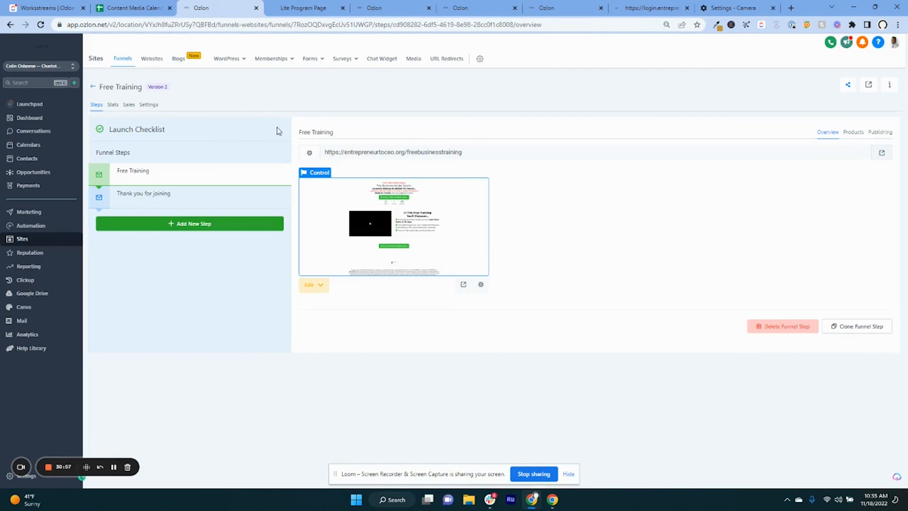
pyautogui.click(370, 9)
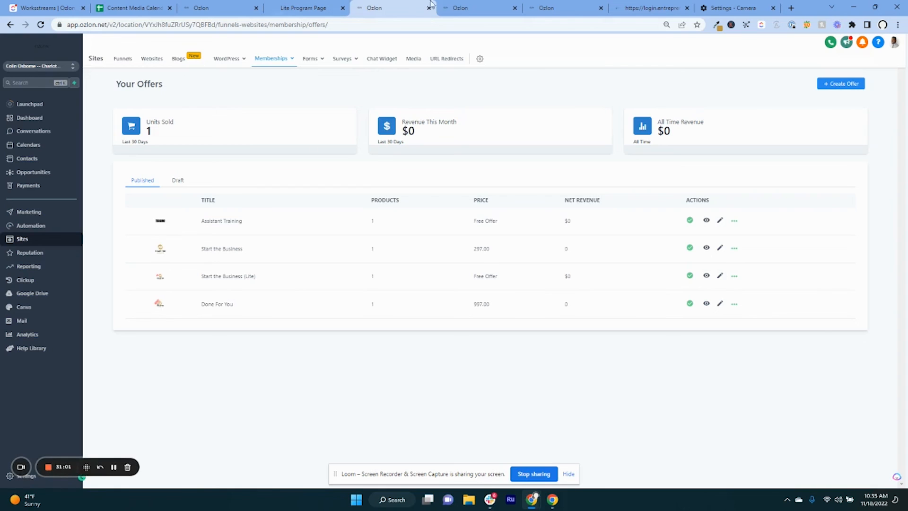
pyautogui.click(472, 8)
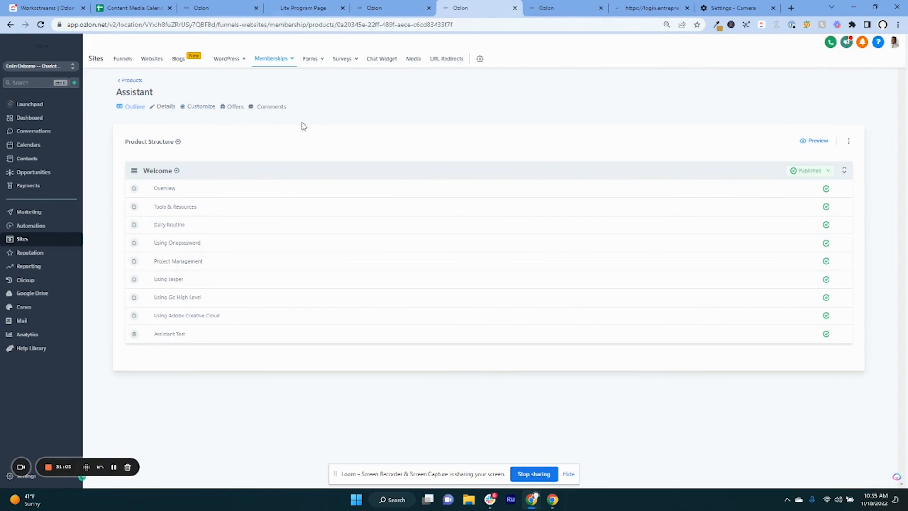